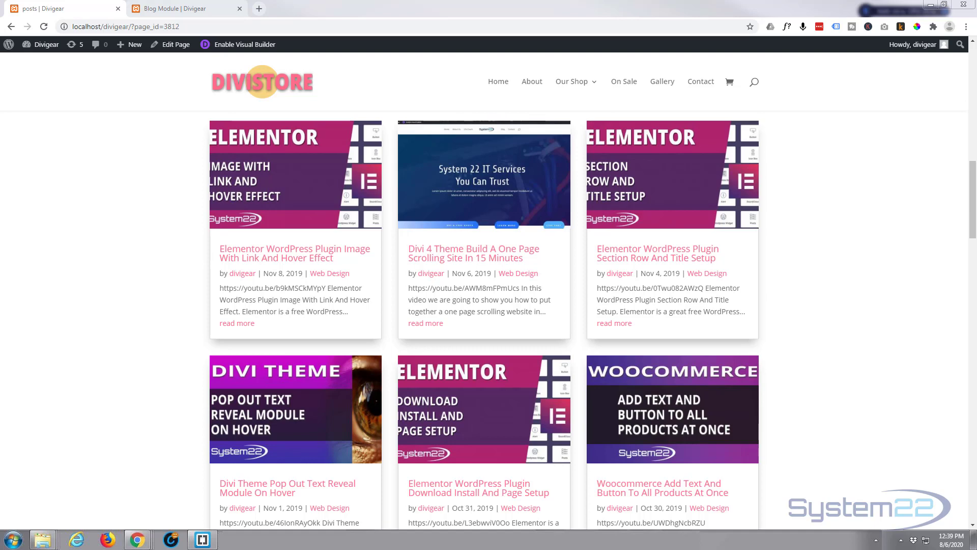
Insert a single-column row with a Blog module on the Blog Module page, and move its settings window clear of the posts.
click(175, 9)
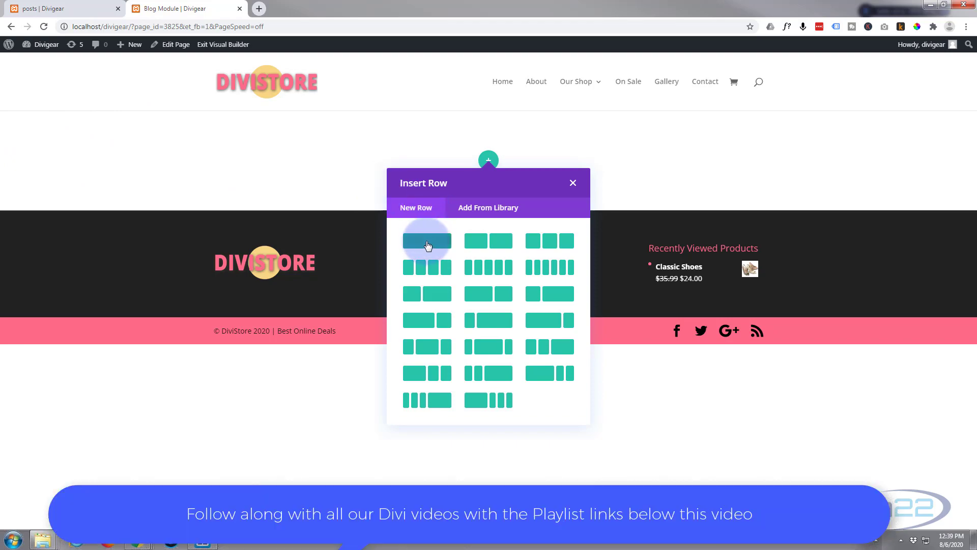
click(428, 246)
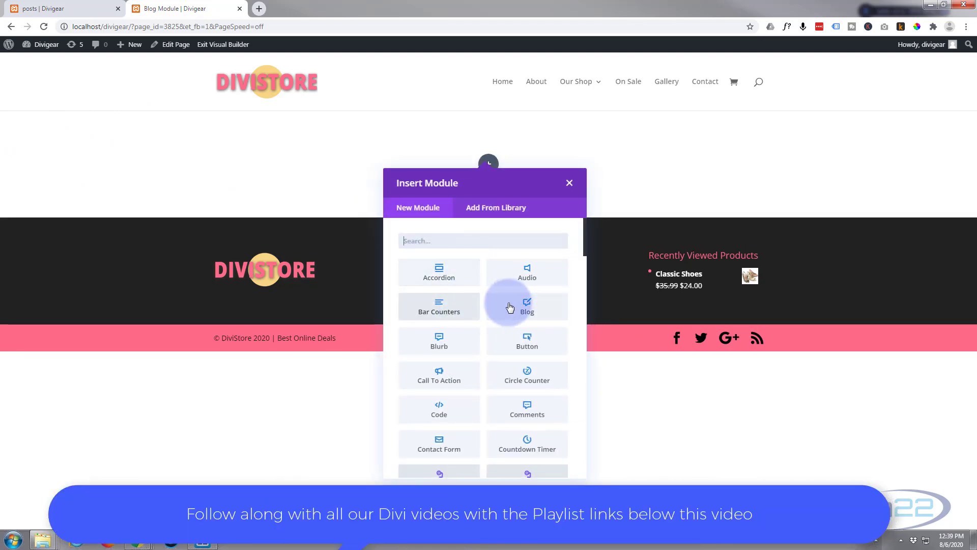
click(509, 308)
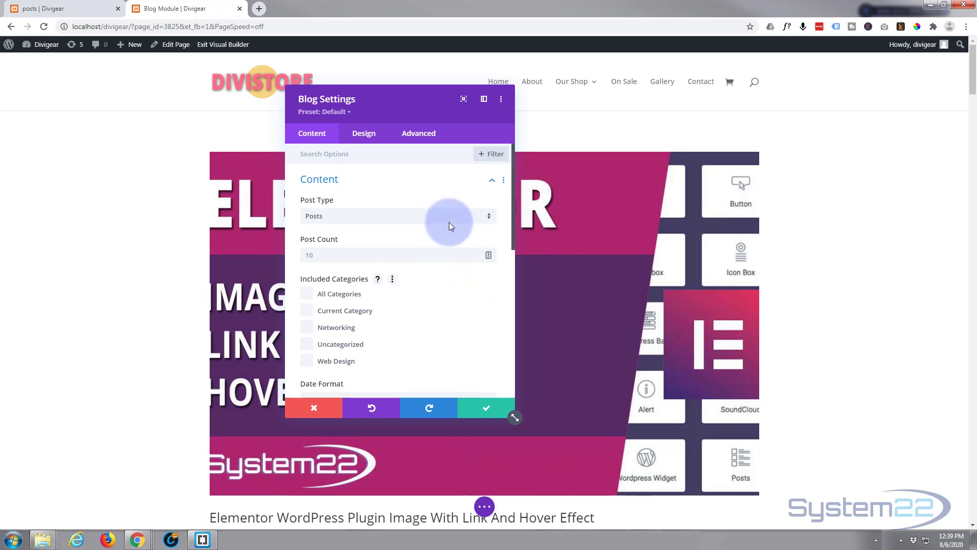
drag(410, 100, 883, 109)
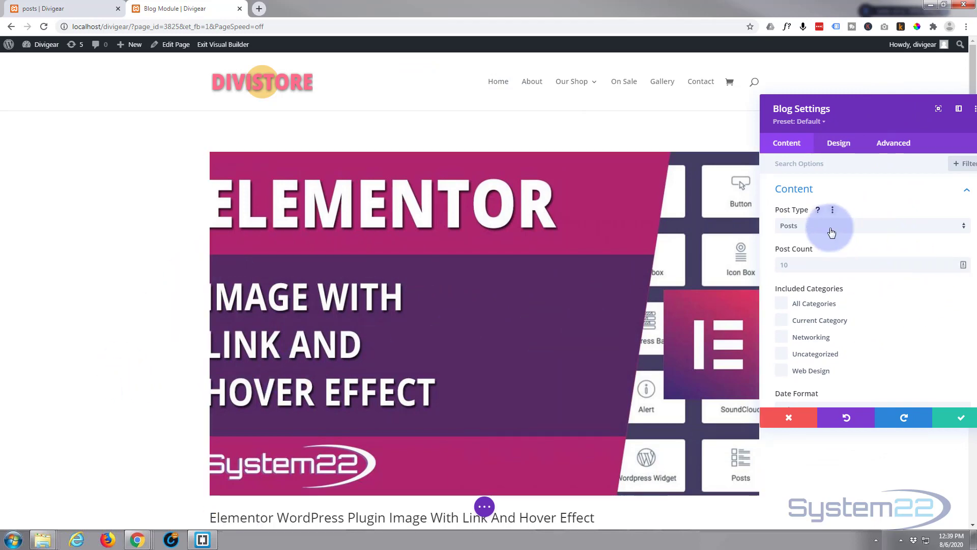
Set the Blog module's post count to 6, keep the Posts post type, and include All Categories.
click(798, 263)
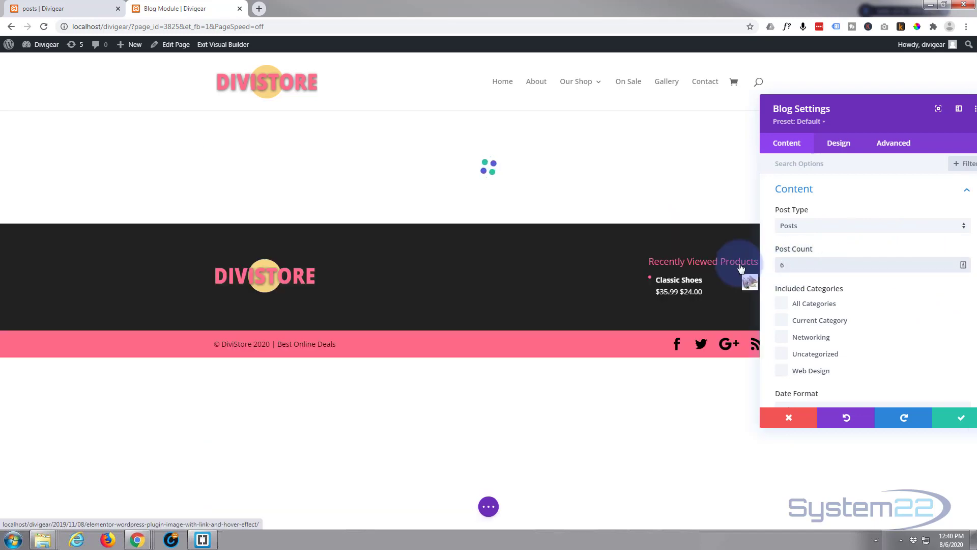
click(818, 231)
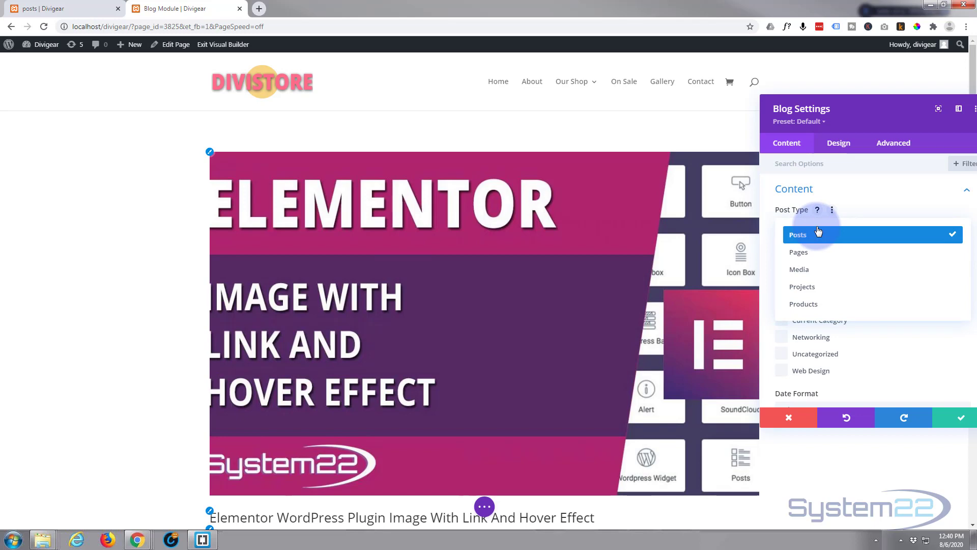
click(884, 197)
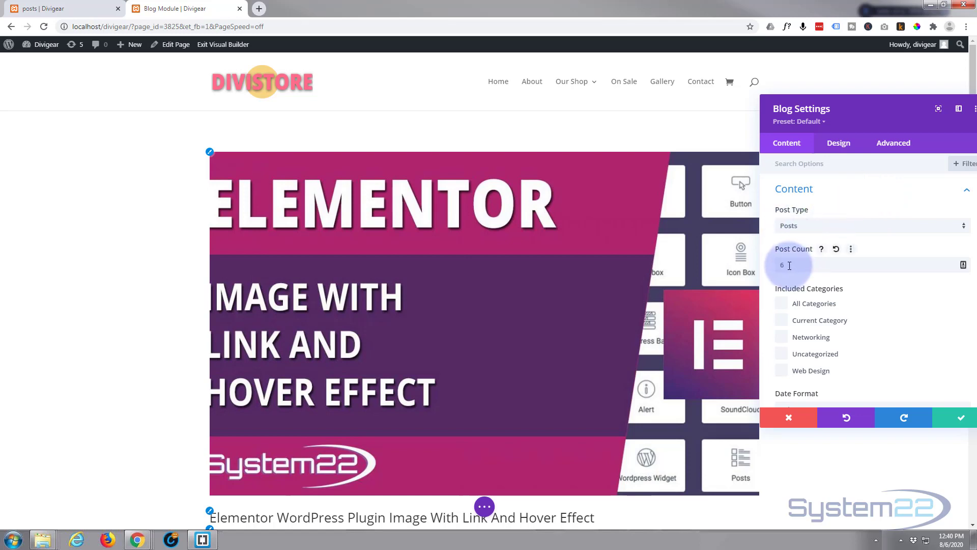
scroll(906, 304, down, 2)
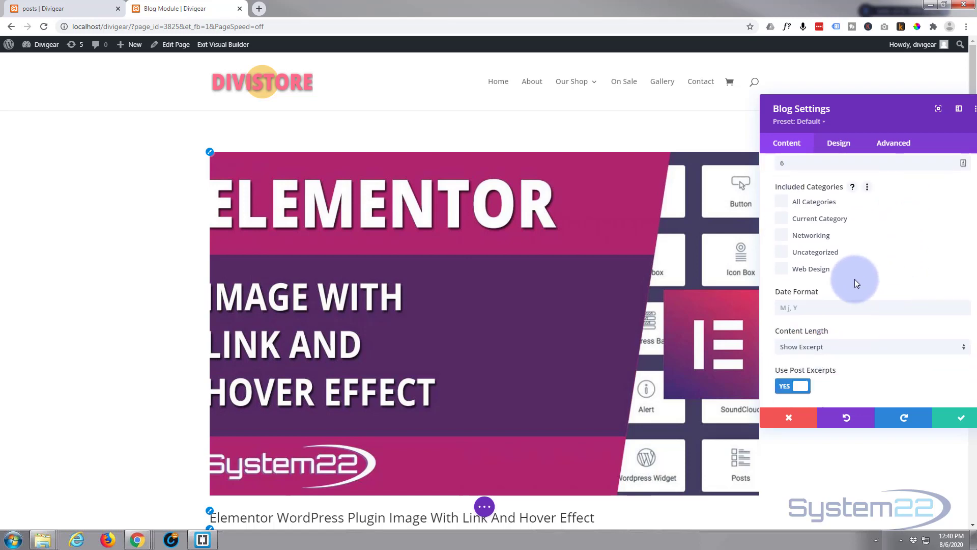
click(782, 202)
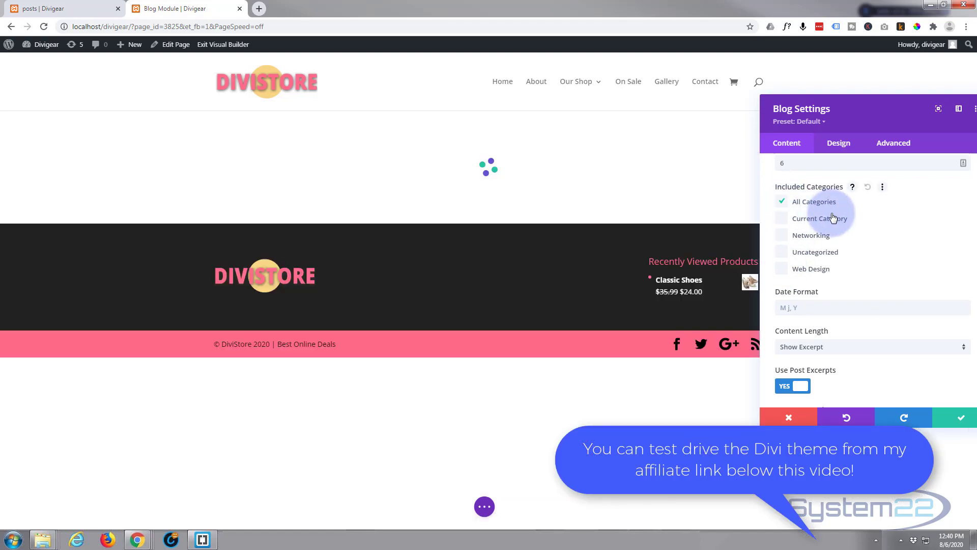
Hide the featured images in the Blog module's elements and show the Read More button.
scroll(885, 236, down, 1)
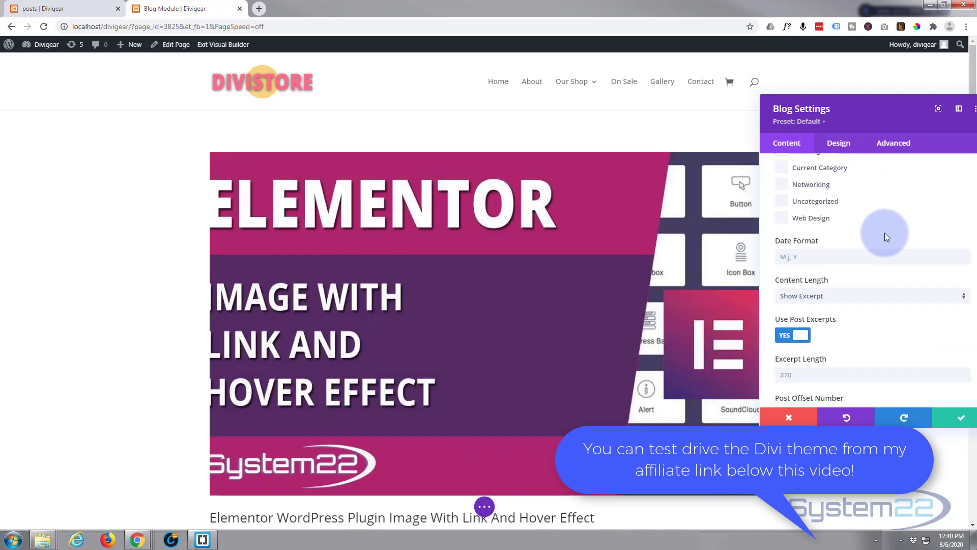
click(860, 257)
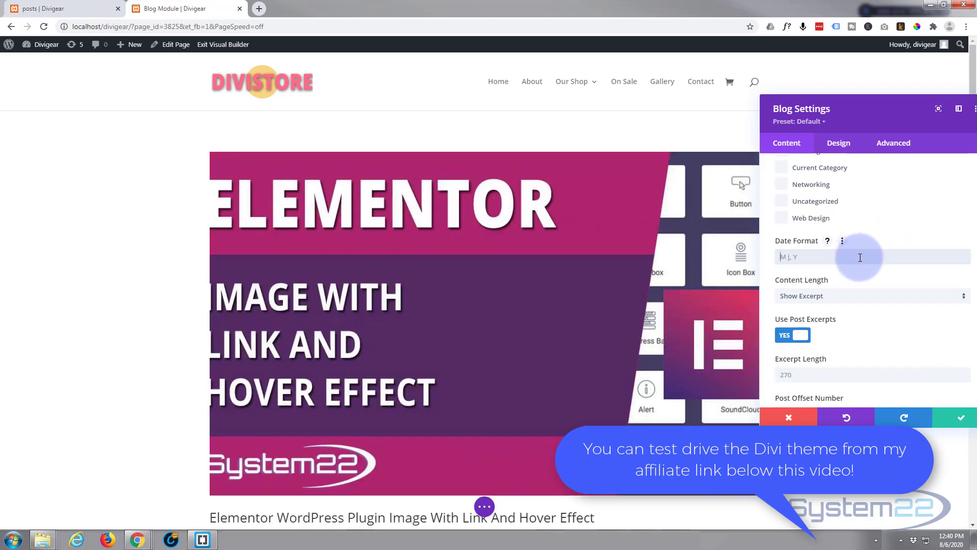
scroll(509, 299, down, 4)
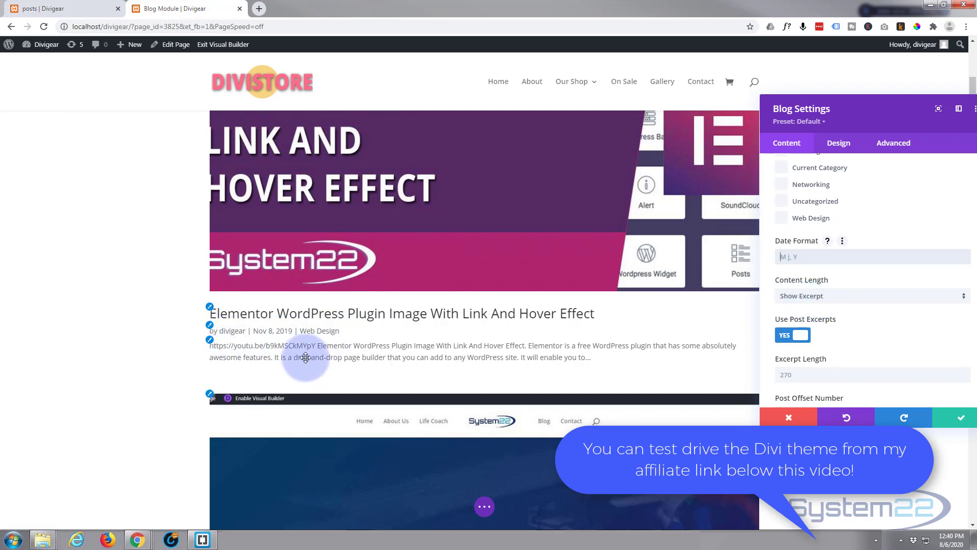
scroll(858, 308, down, 1)
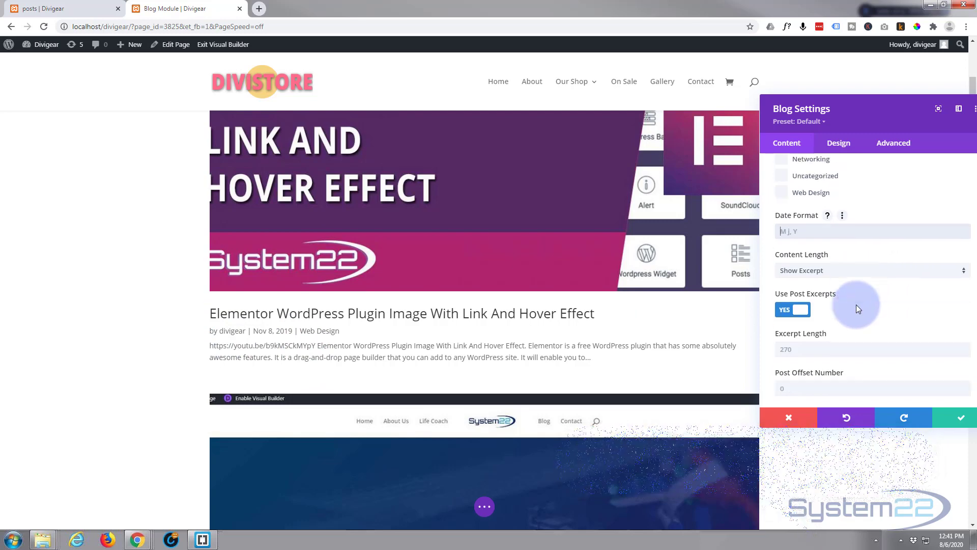
scroll(856, 305, down, 3)
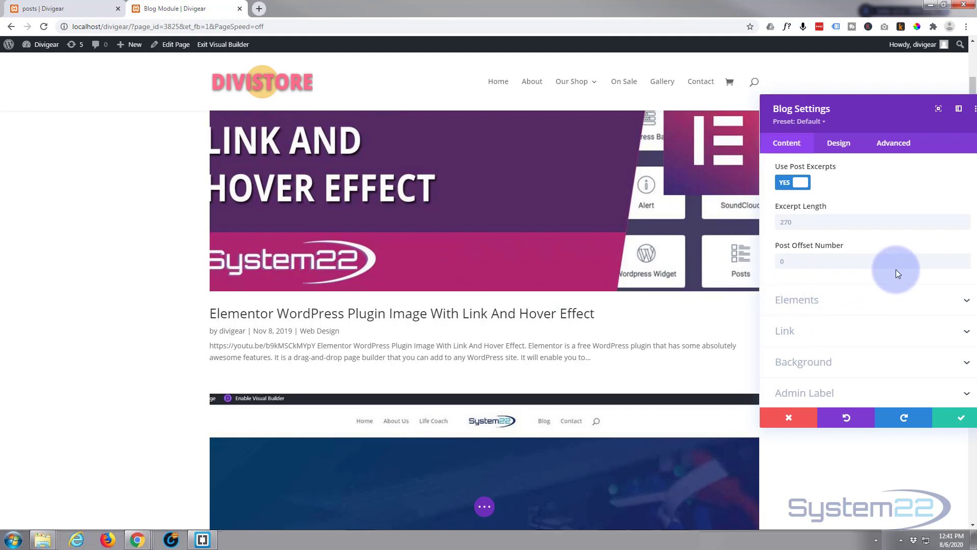
scroll(896, 270, down, 1)
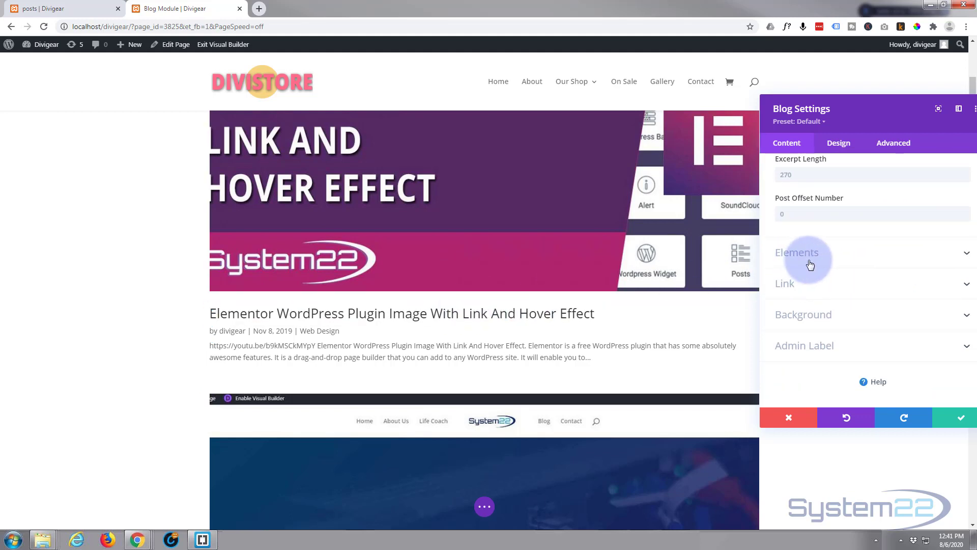
click(845, 258)
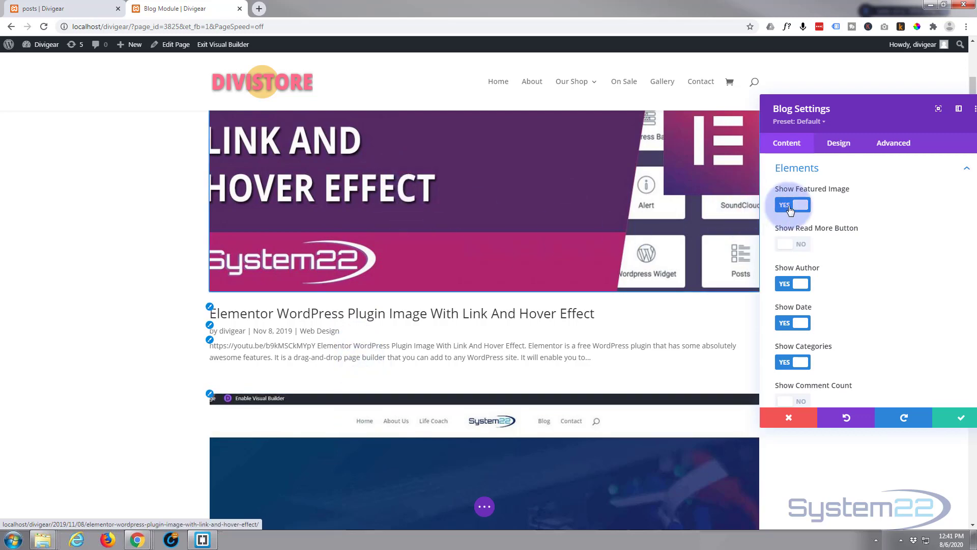
click(806, 207)
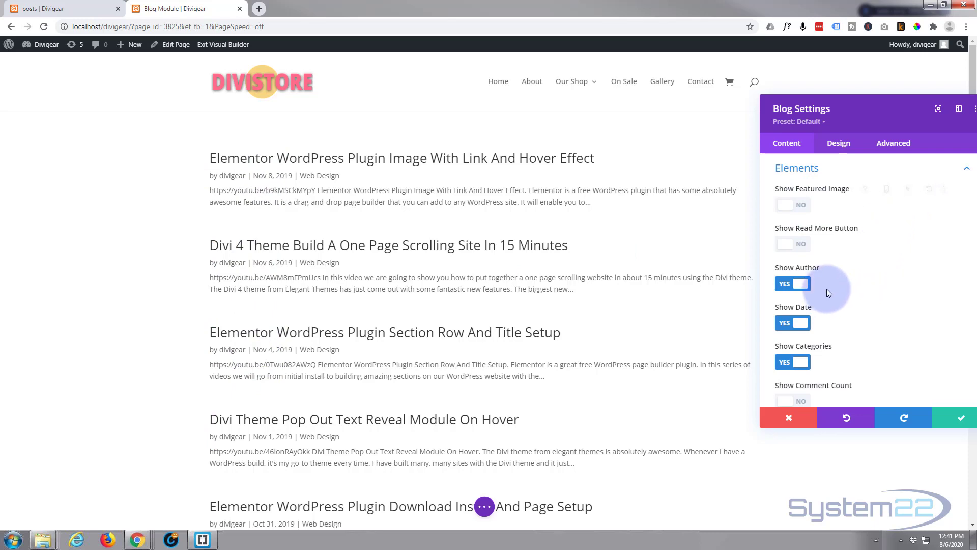
scroll(853, 258, down, 1)
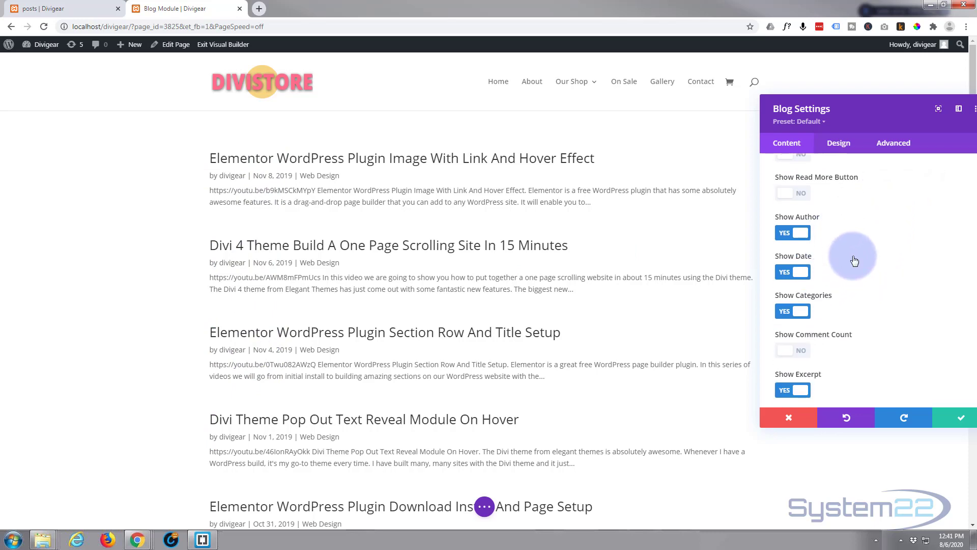
click(802, 194)
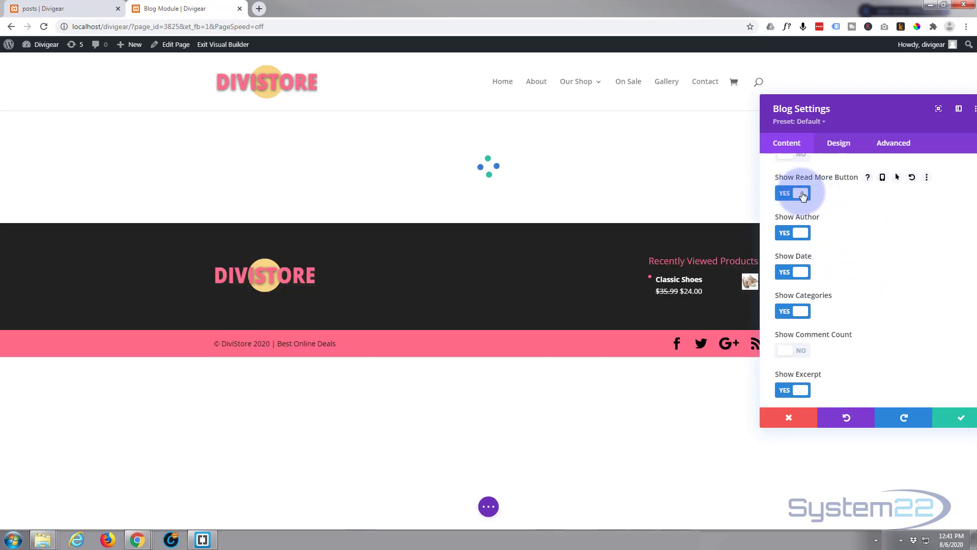
click(804, 275)
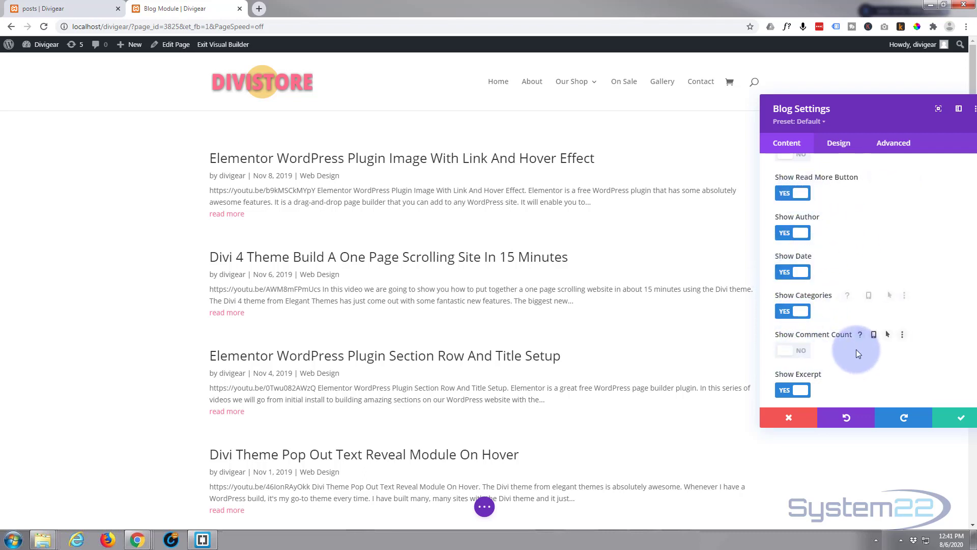
Examine the remaining element options and the pagination link below the last post in the list.
scroll(854, 355, down, 1)
scroll(858, 355, down, 5)
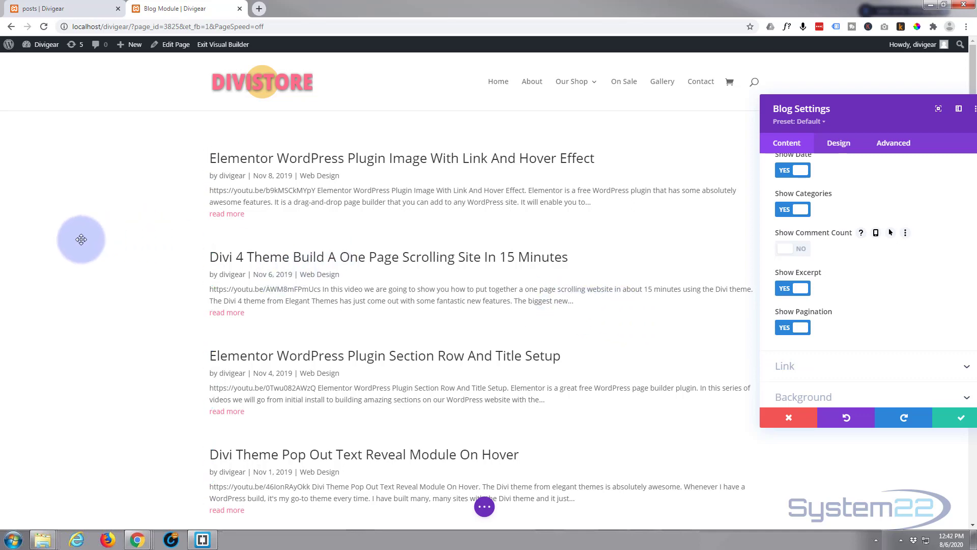
scroll(81, 239, down, 2)
scroll(82, 239, down, 6)
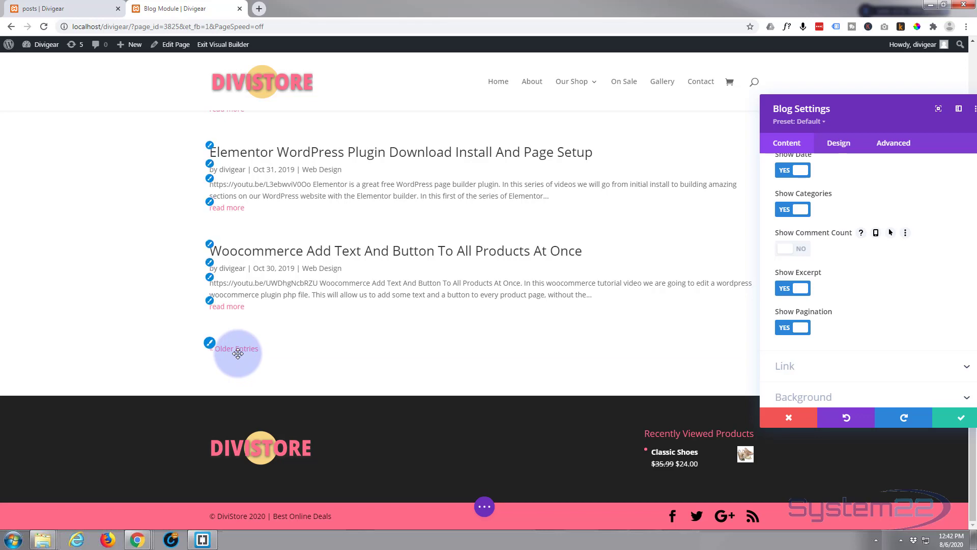
scroll(122, 323, up, 5)
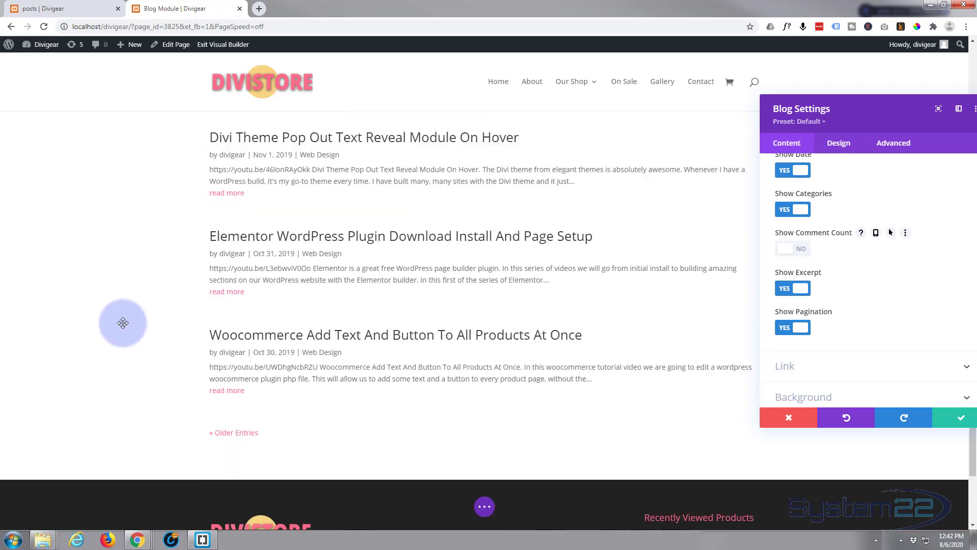
scroll(123, 322, up, 3)
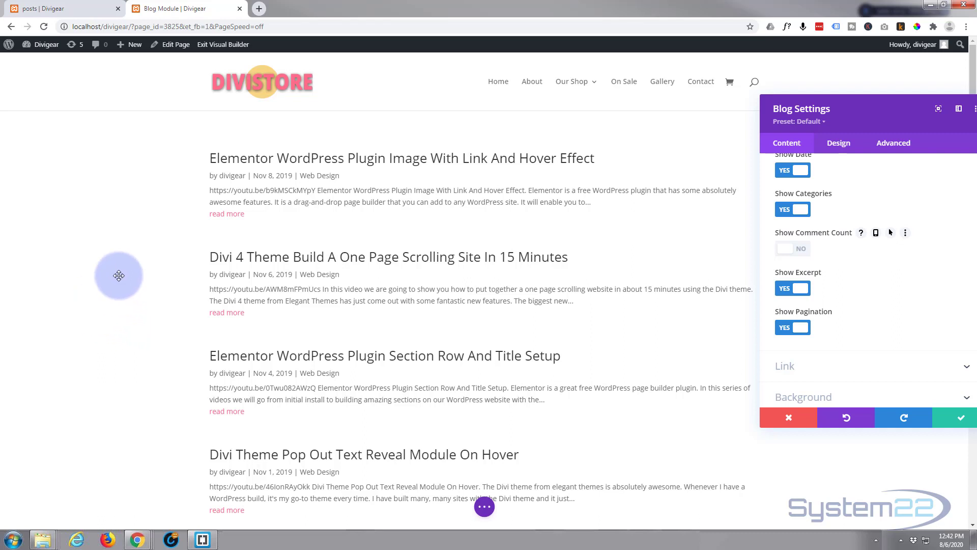
Set the font weight of the blog post titles to Semi Bold in the title text design settings.
click(839, 144)
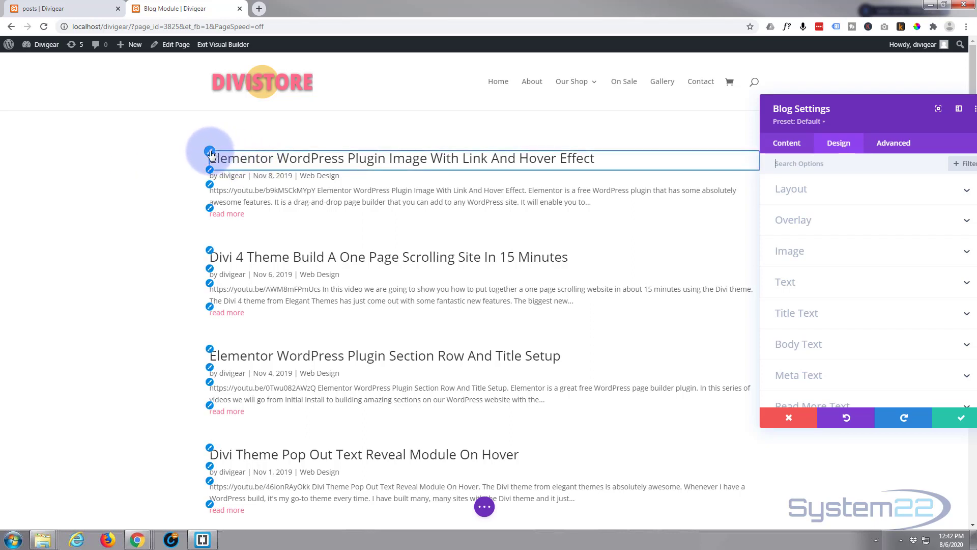
click(211, 154)
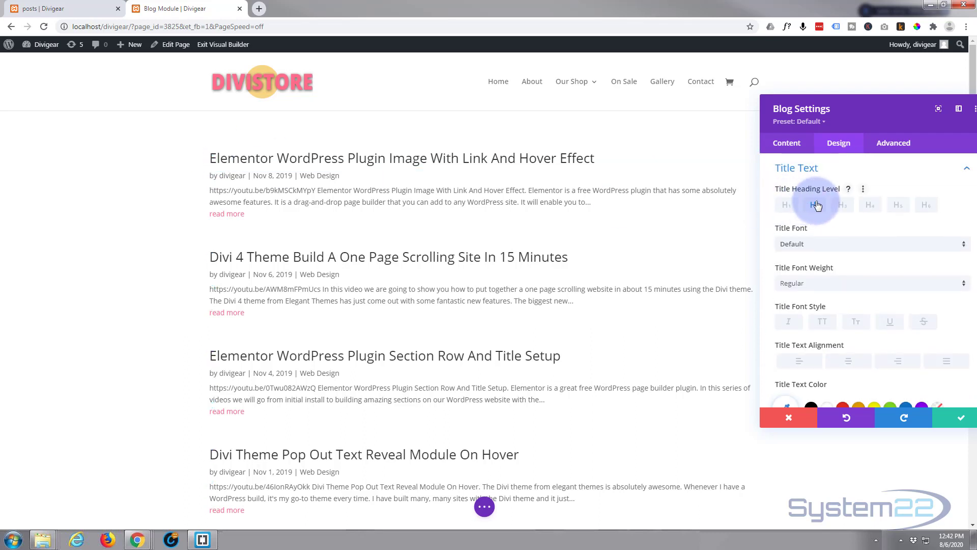
scroll(853, 252, down, 1)
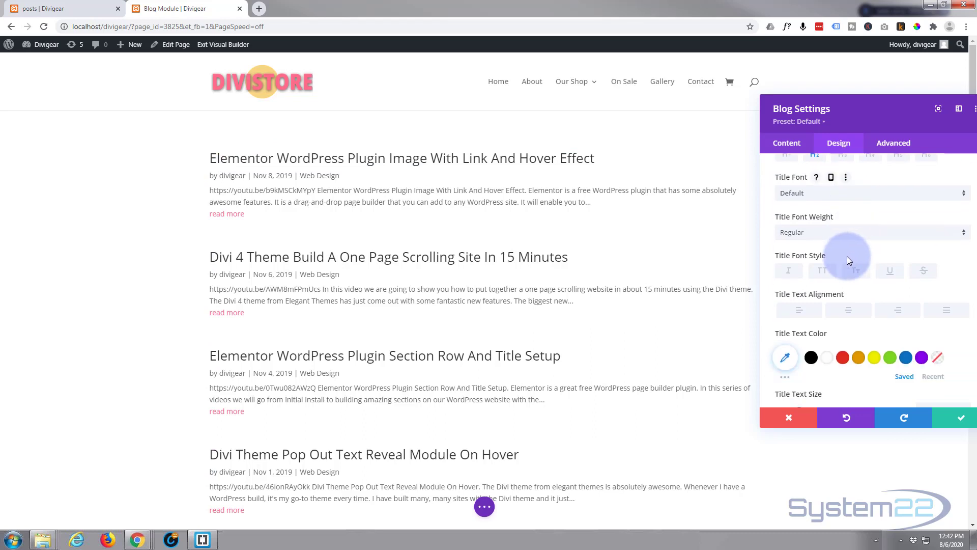
click(842, 235)
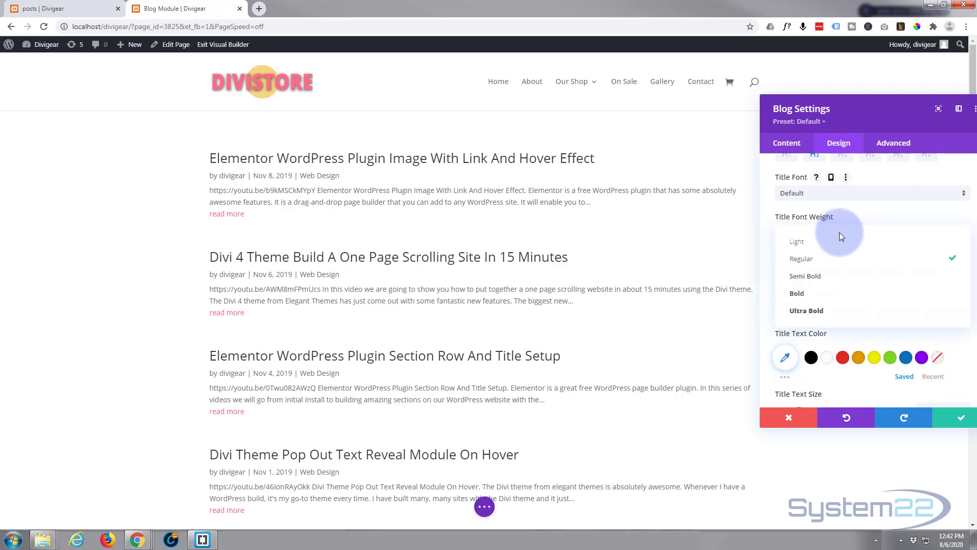
click(822, 279)
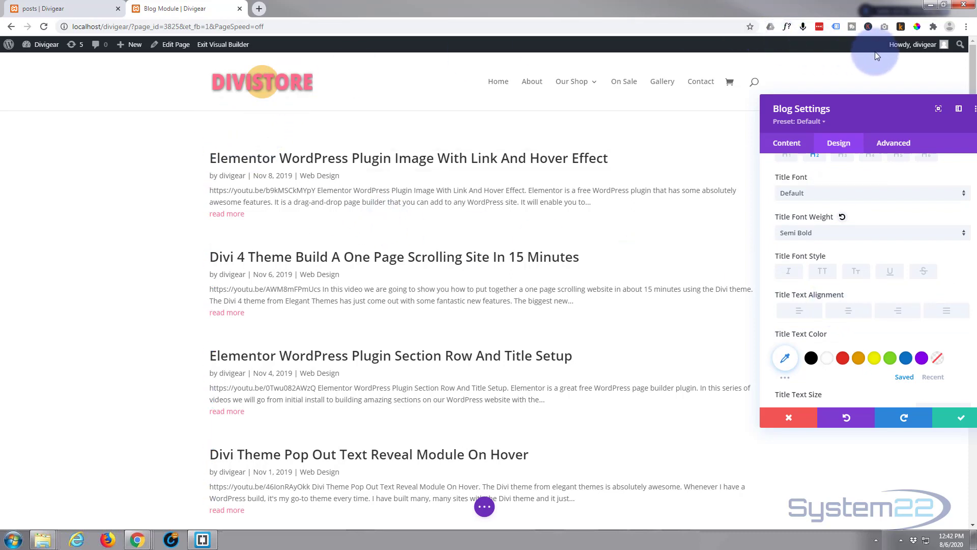
Sample the pink of the DIVISTORE logo with the color picker and set the title text color to #ff6c89.
click(917, 28)
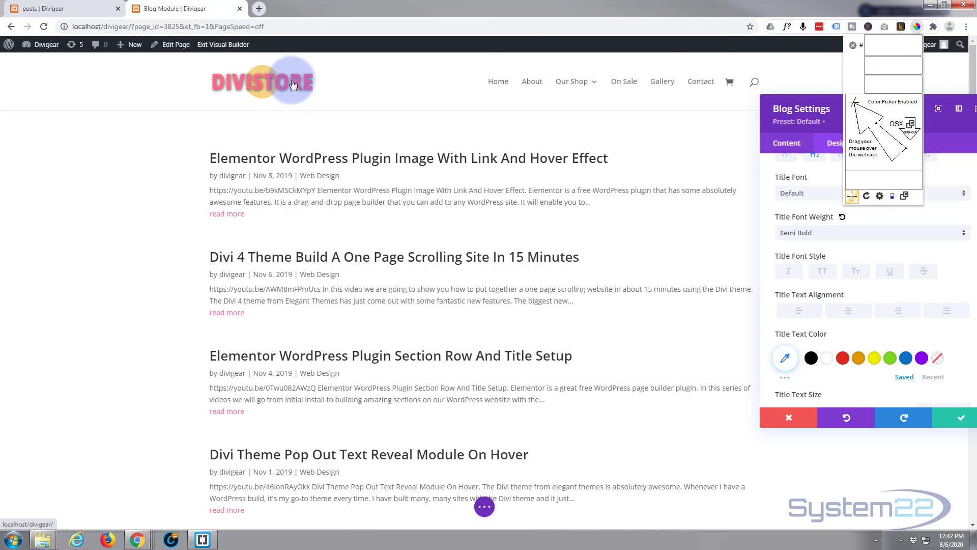
click(293, 81)
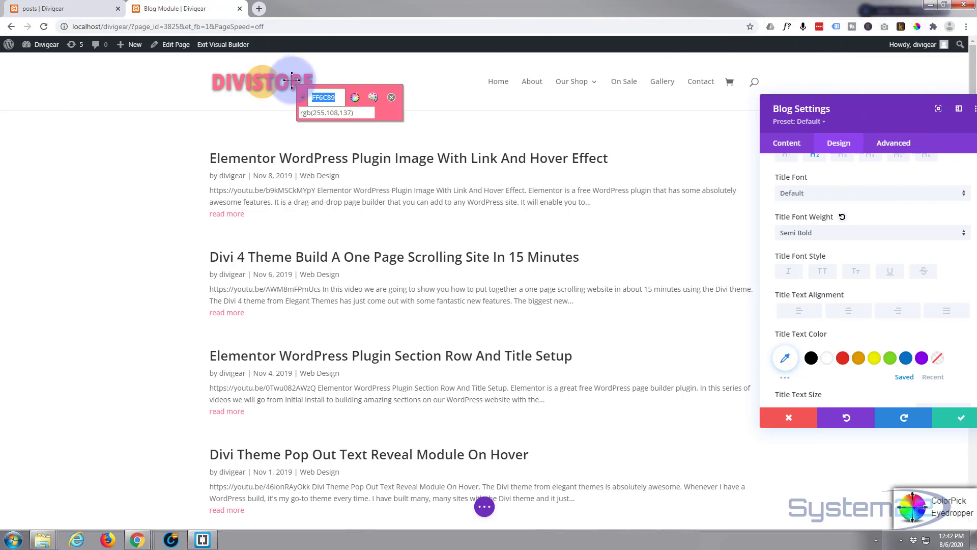
click(391, 97)
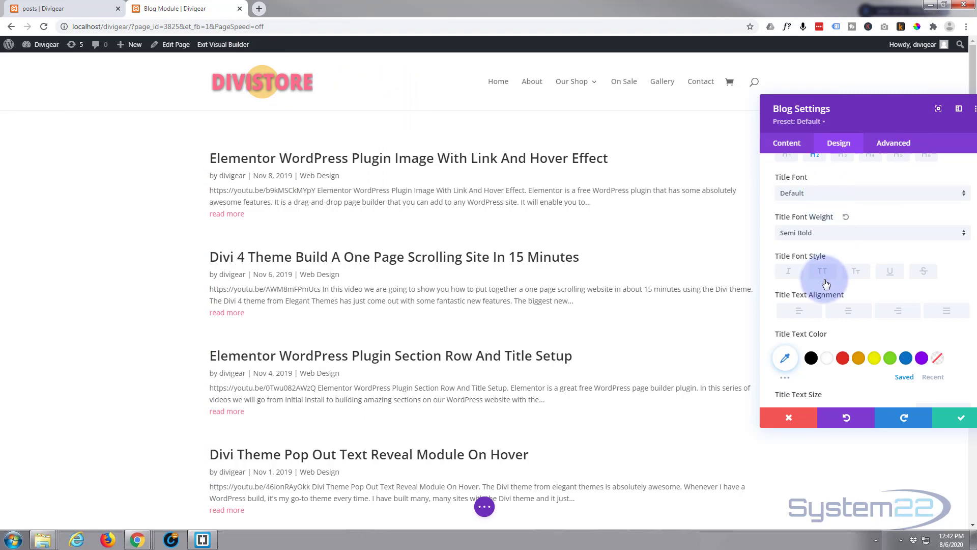
click(786, 359)
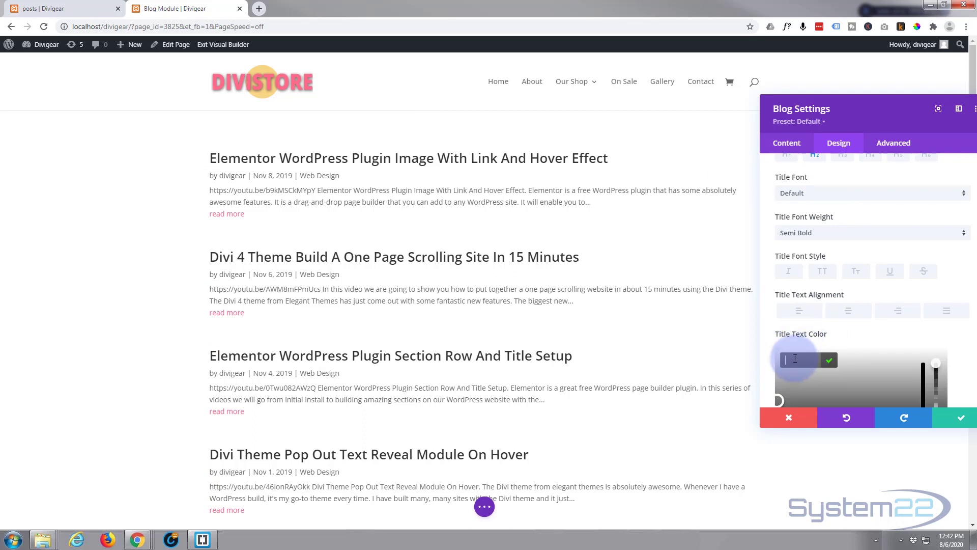
text(#ff6c89)
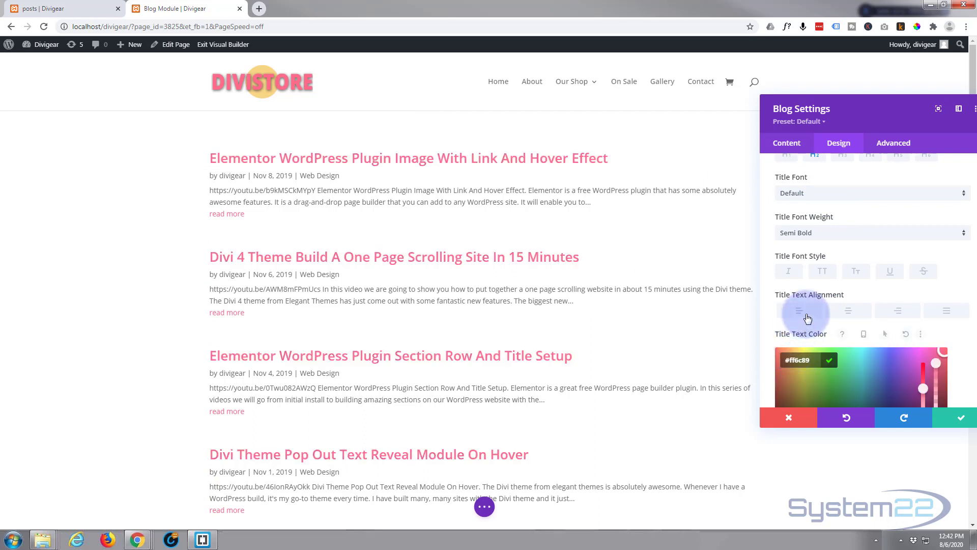
scroll(811, 301, down, 4)
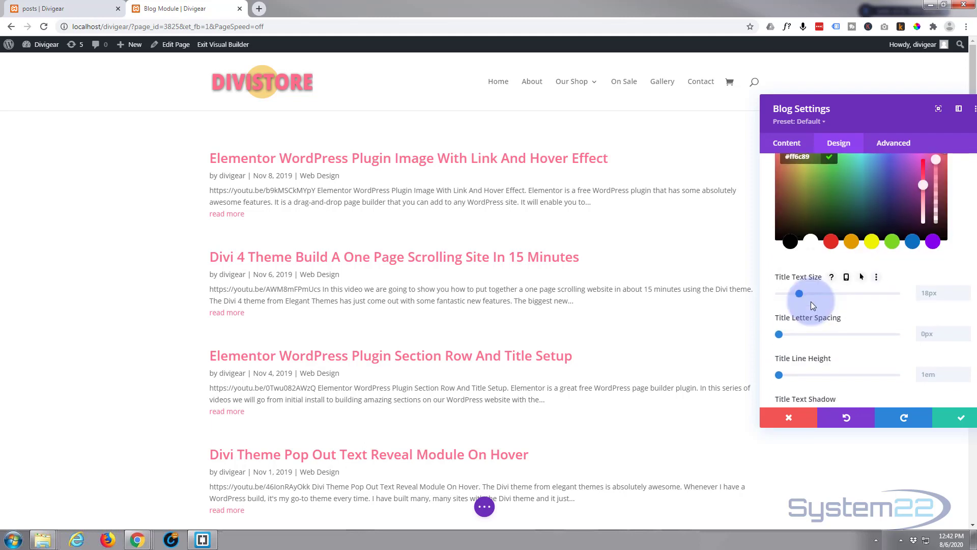
Set the meta text color of the blog posts to #ff6c89 and check it down the post list.
scroll(811, 305, down, 5)
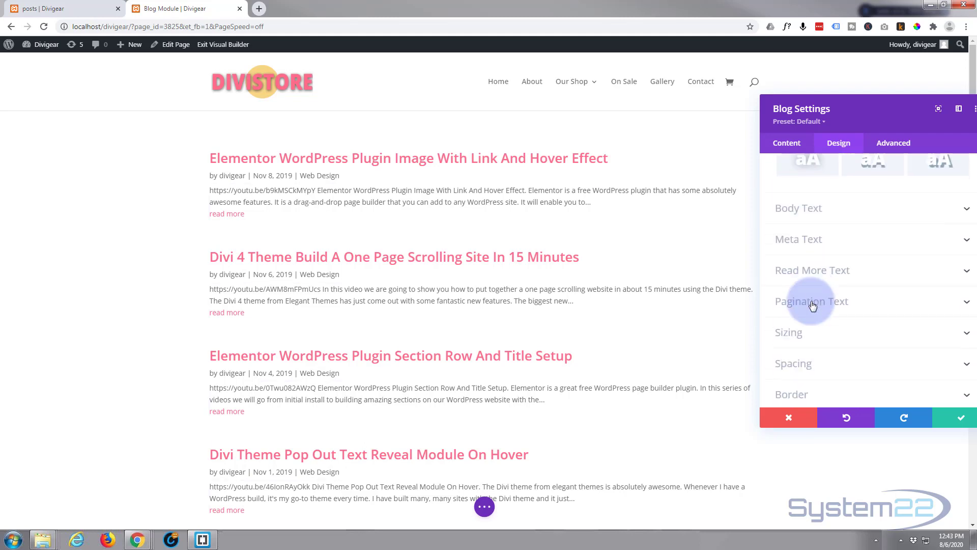
click(850, 246)
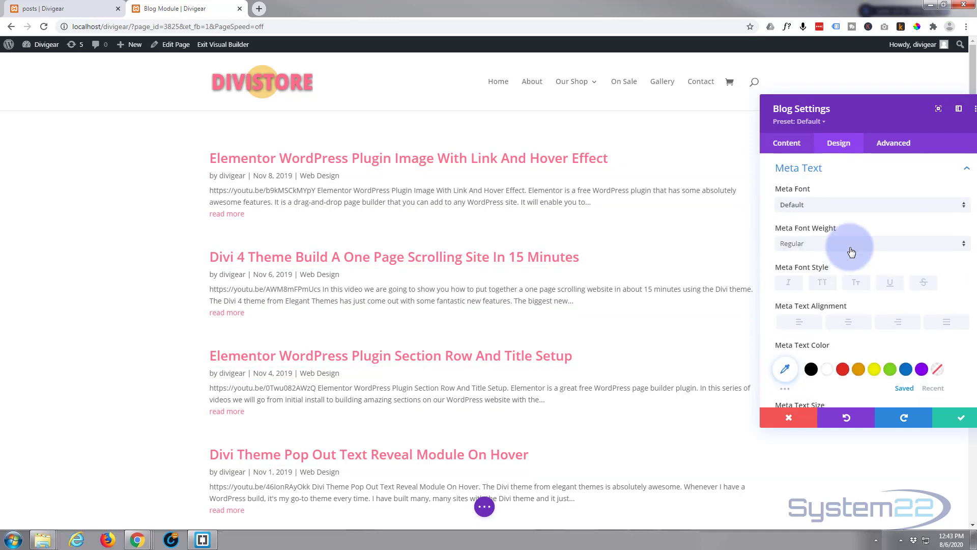
click(785, 368)
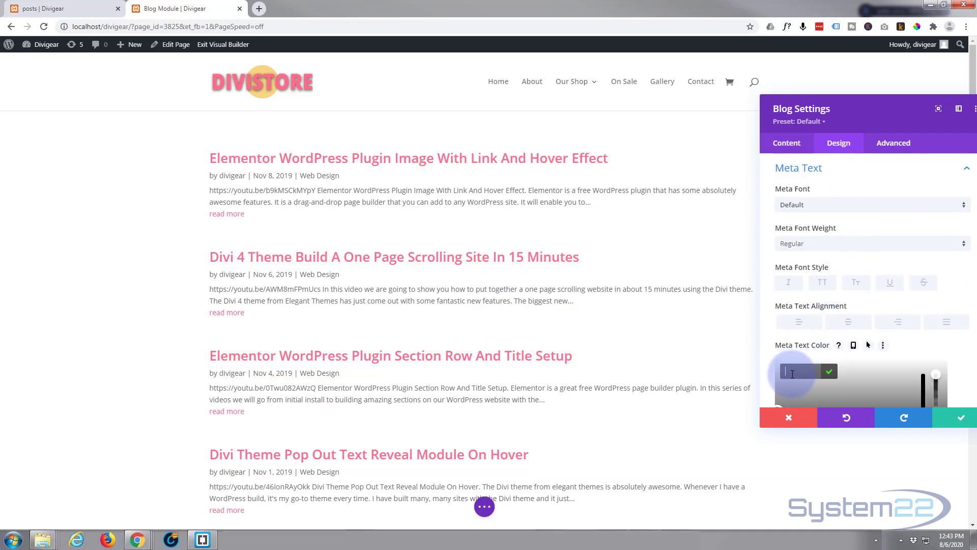
text(#ff6c89)
scroll(820, 291, down, 2)
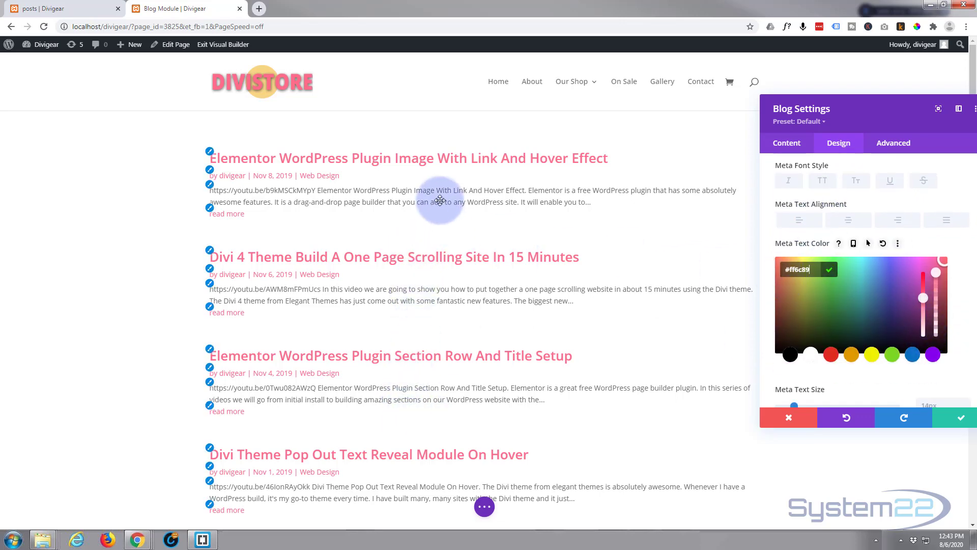
scroll(441, 196, down, 2)
scroll(441, 196, down, 6)
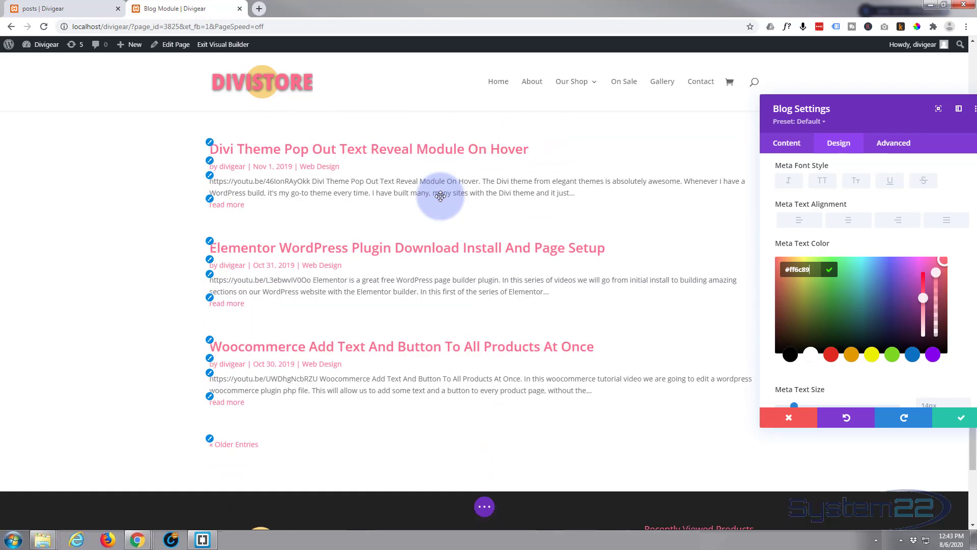
scroll(441, 196, up, 2)
scroll(441, 196, up, 6)
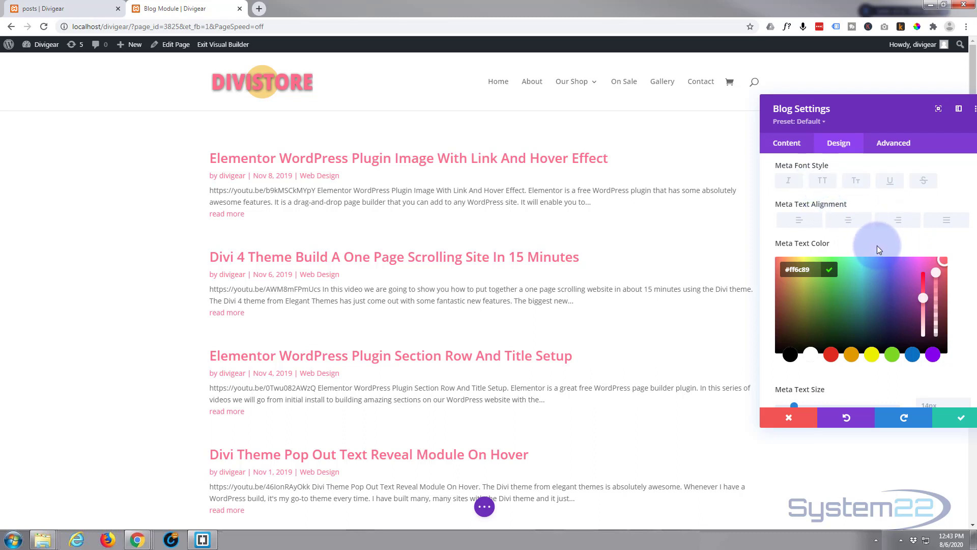
Examine the remaining design option groups and the Border settings for rounded corners and border styles.
scroll(877, 246, down, 10)
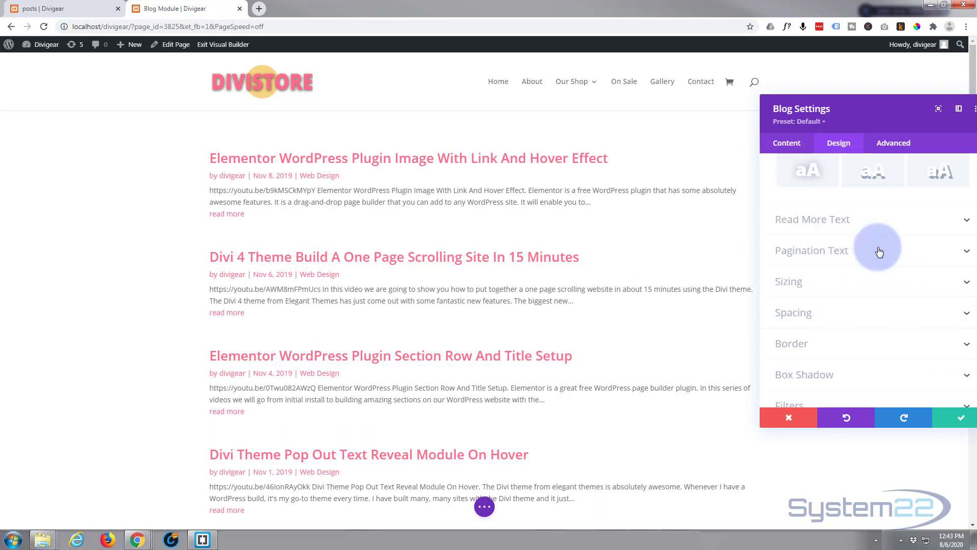
scroll(880, 252, down, 3)
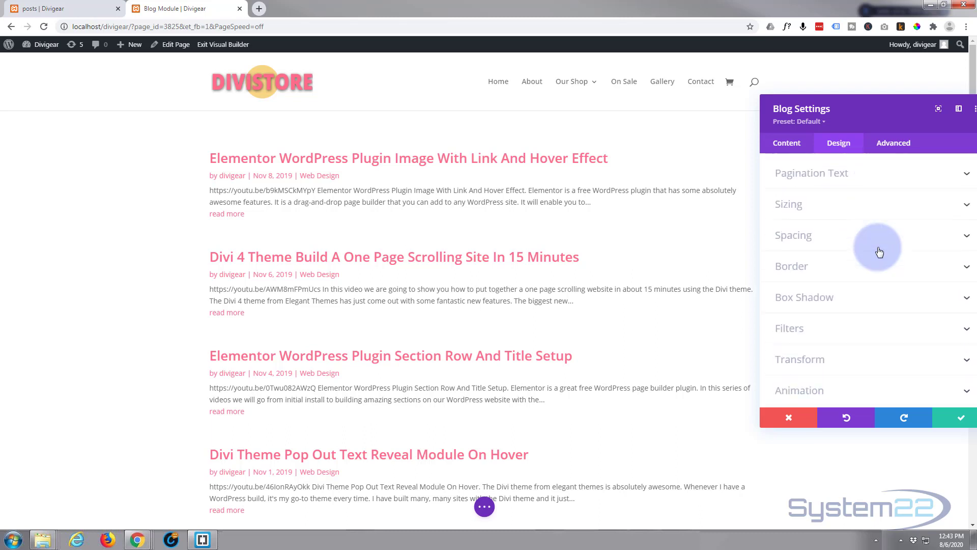
click(867, 241)
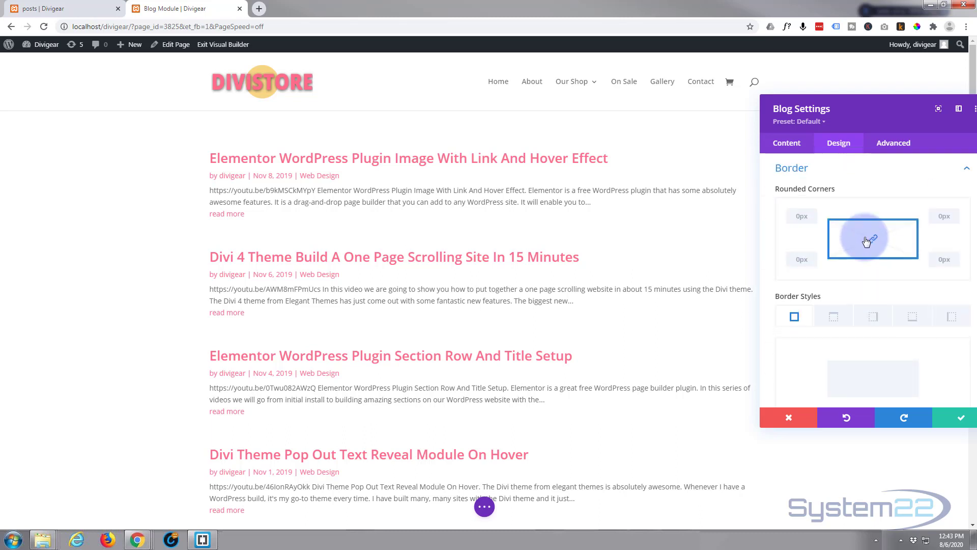
click(802, 217)
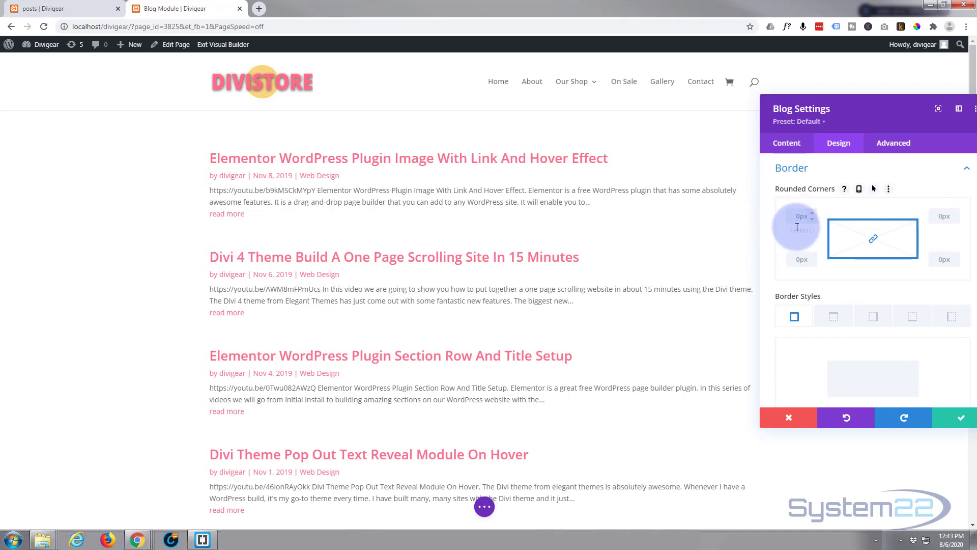
scroll(854, 250, down, 3)
Change the Blog module's layout to Grid in the design settings.
scroll(855, 250, up, 8)
scroll(855, 256, up, 2)
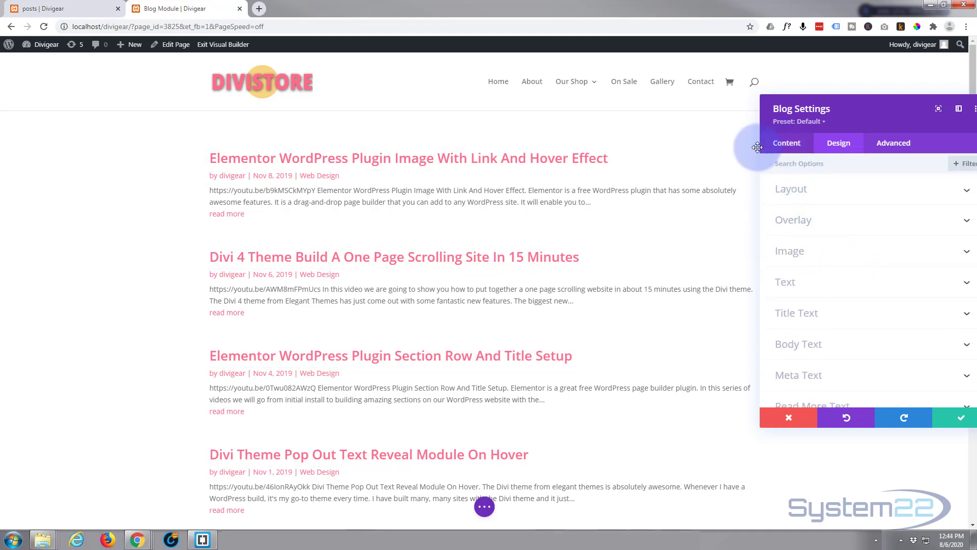
click(865, 193)
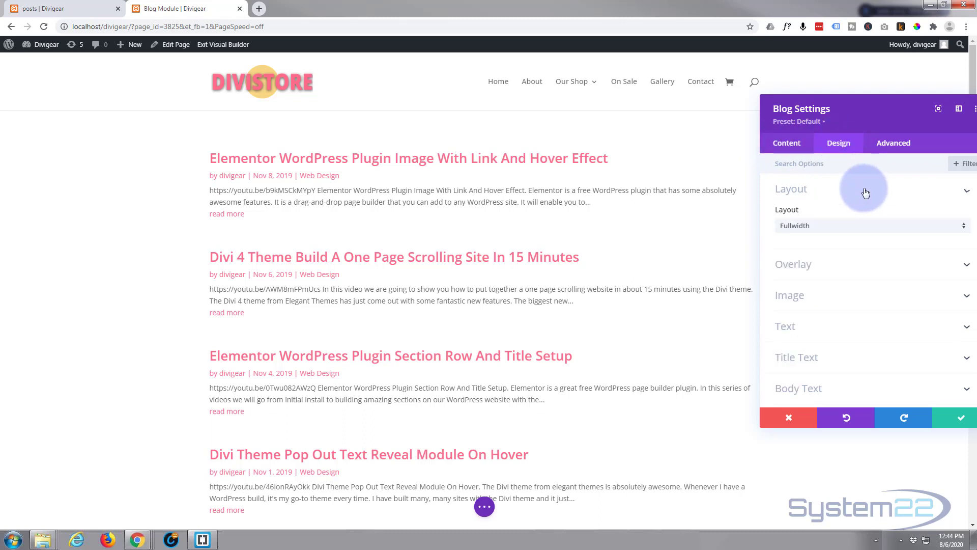
click(866, 225)
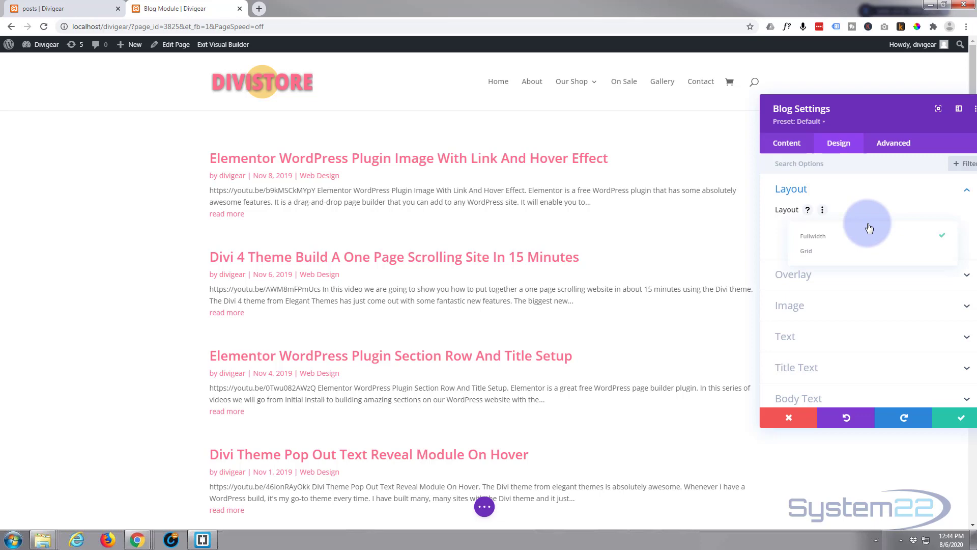
click(840, 253)
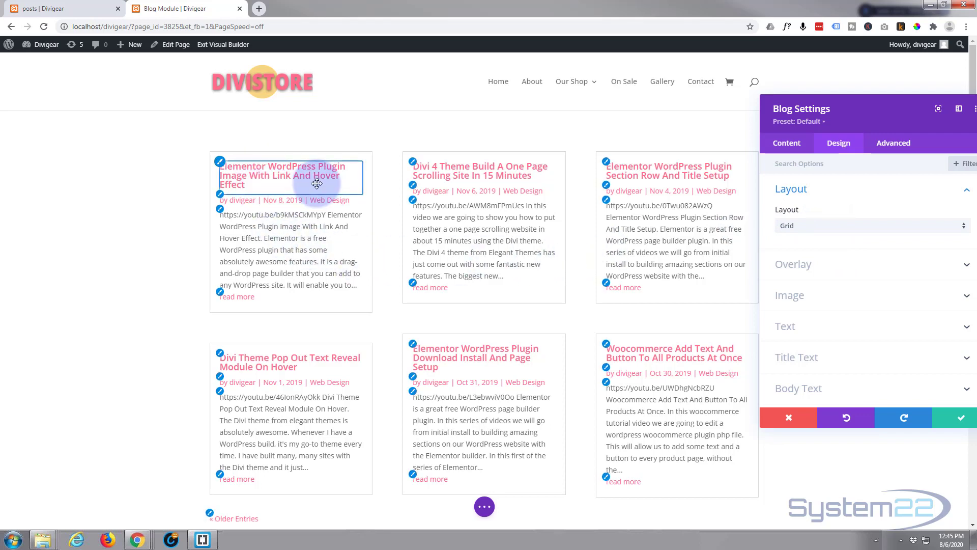
Show the featured images in the Blog module's elements and review the remaining element options.
click(786, 144)
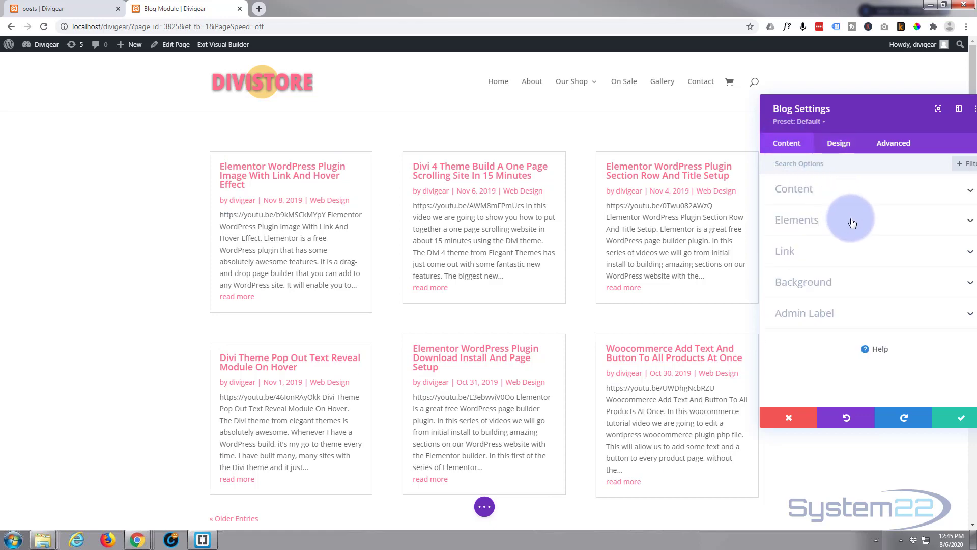
click(853, 223)
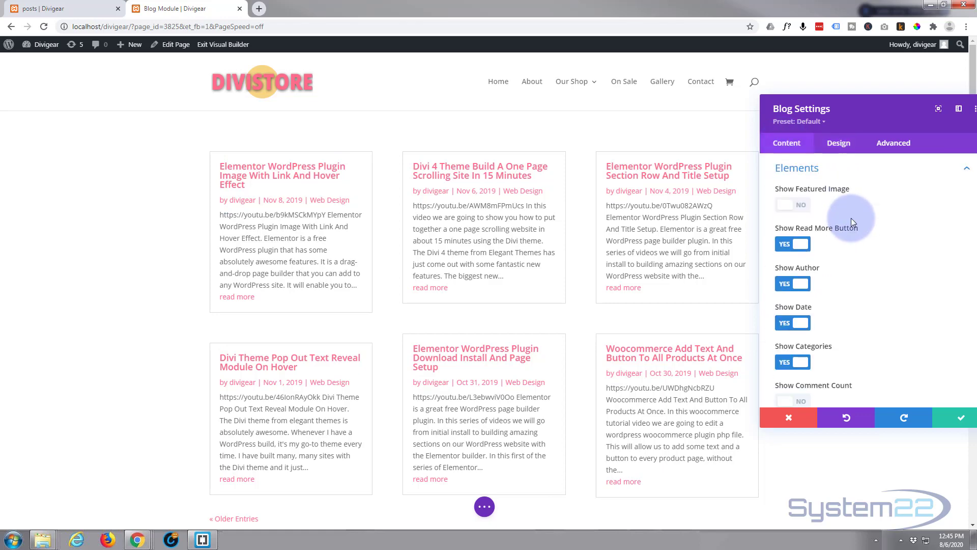
click(801, 207)
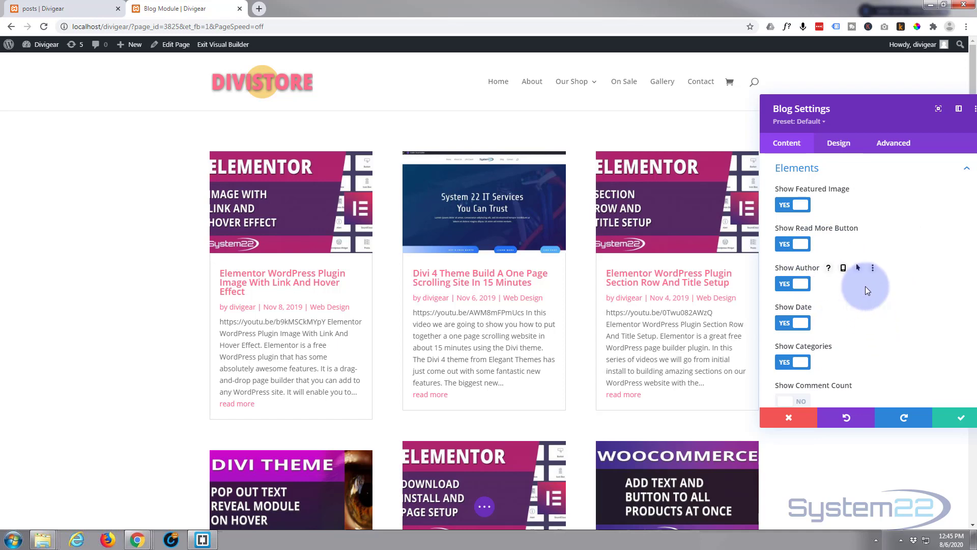
scroll(865, 289, down, 1)
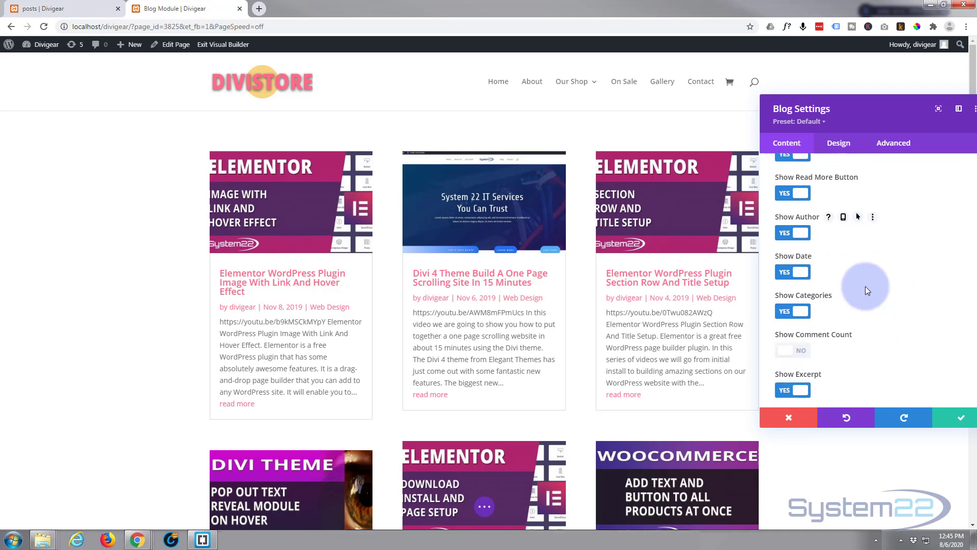
scroll(866, 286, down, 2)
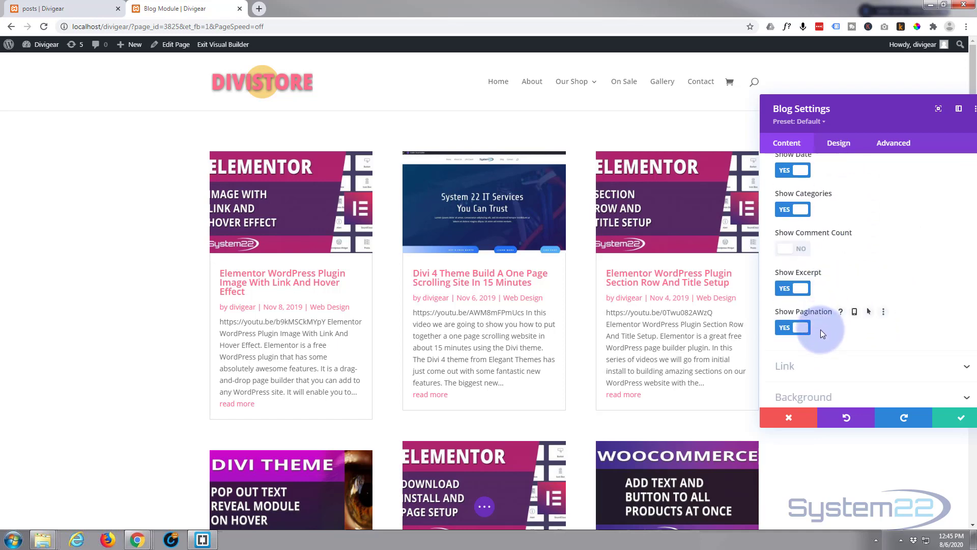
scroll(821, 329, down, 1)
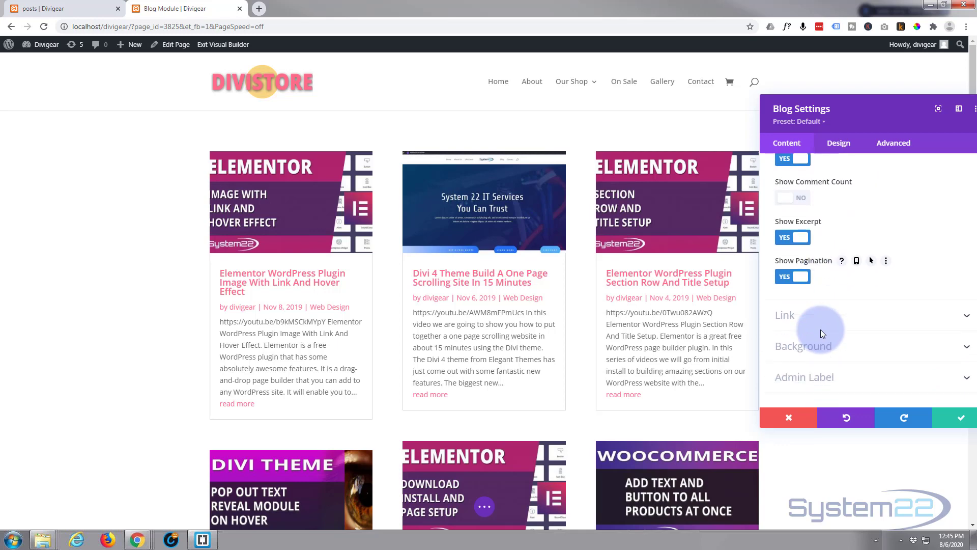
Turn on the featured image overlay and set its background color to #ff6c89 with the opacity lowered to 0.71.
click(840, 144)
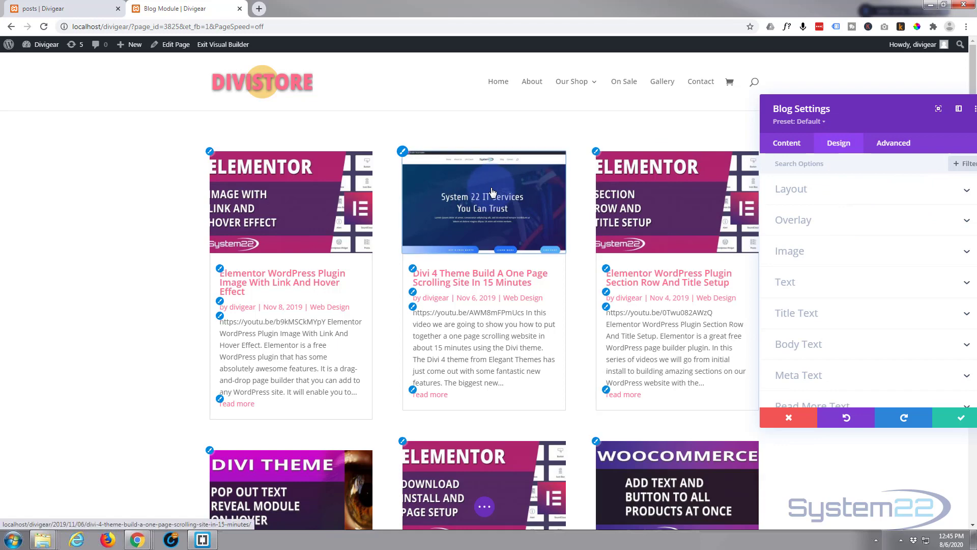
click(842, 219)
click(805, 207)
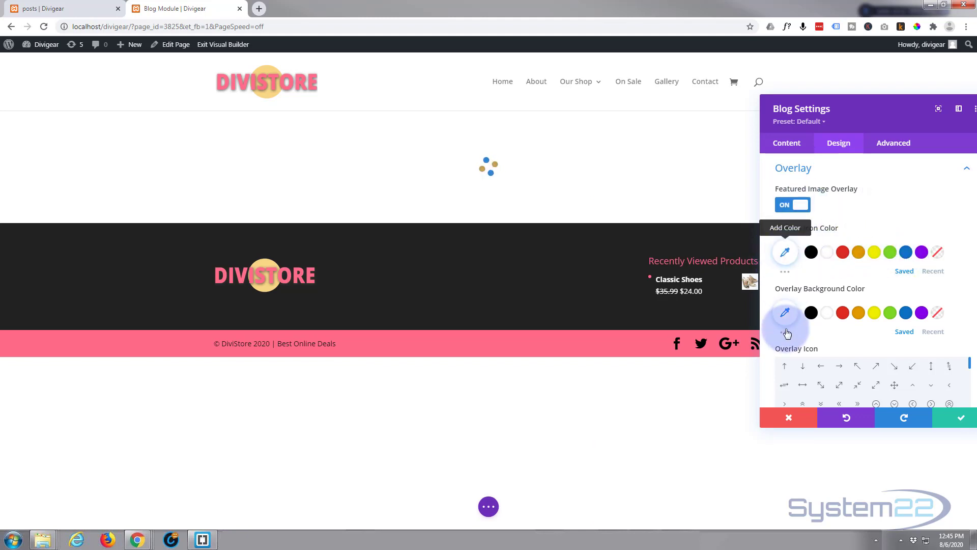
click(786, 313)
click(789, 316)
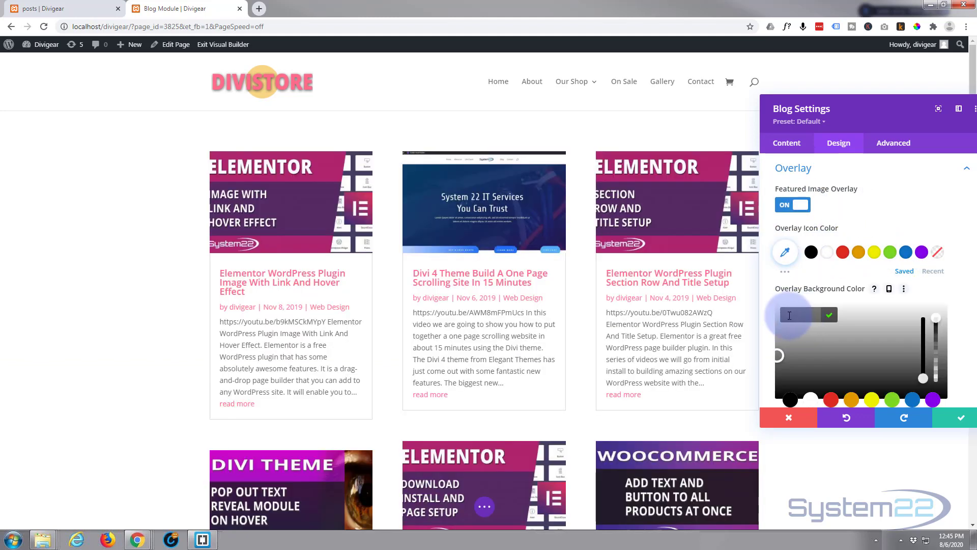
text(#ff6c89)
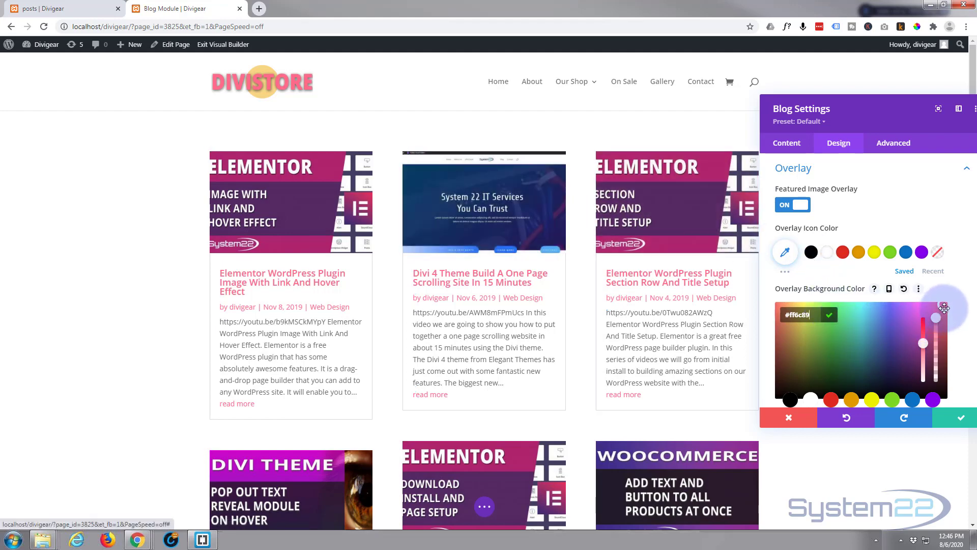
drag(937, 318, 936, 345)
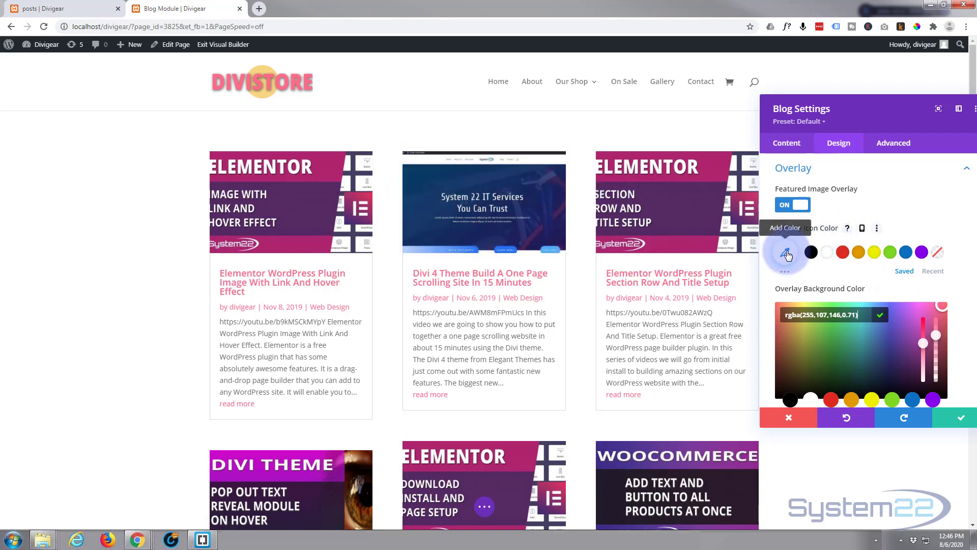
Set the overlay icon color to white, and turn the featured image overlay off.
click(827, 252)
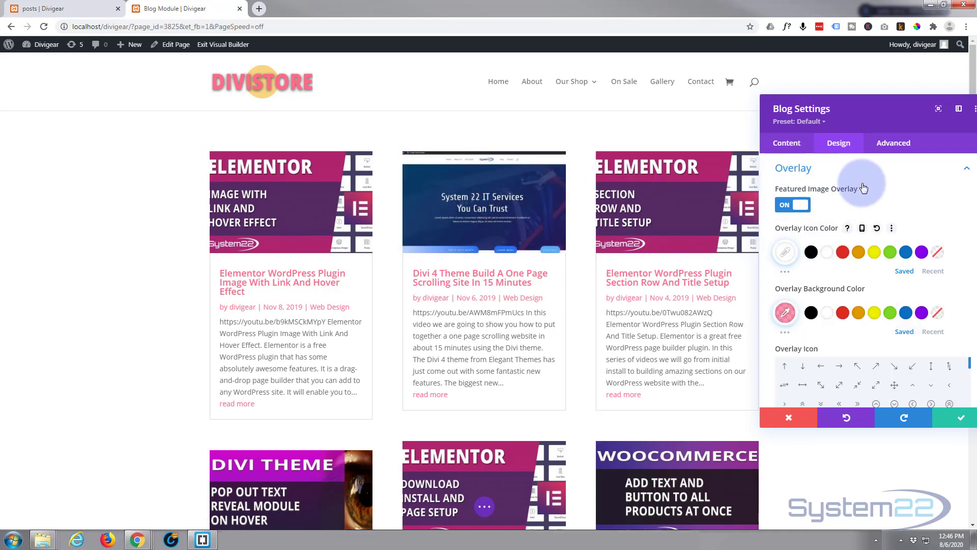
click(801, 206)
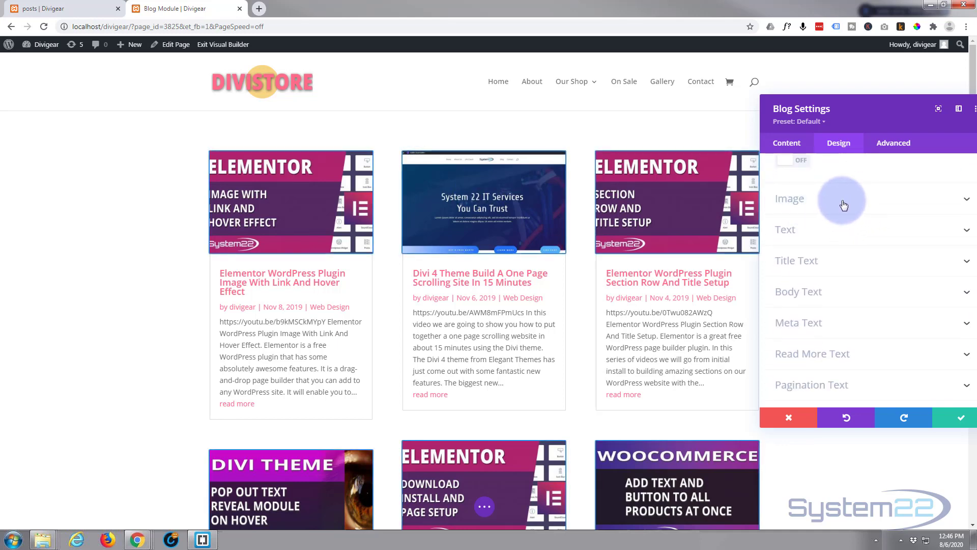
Try 10px rounded corners on the featured images, and reset the corners to 0px.
click(844, 202)
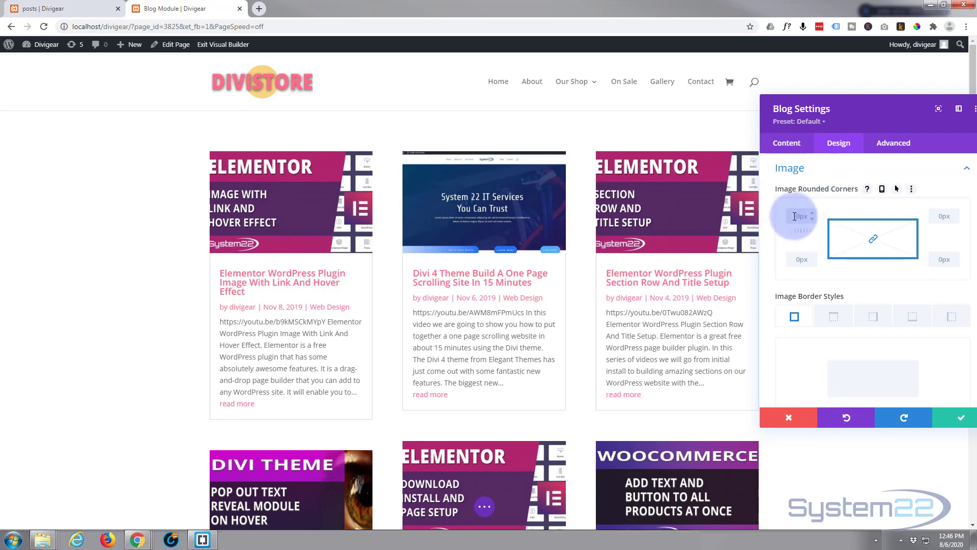
drag(794, 216, 814, 239)
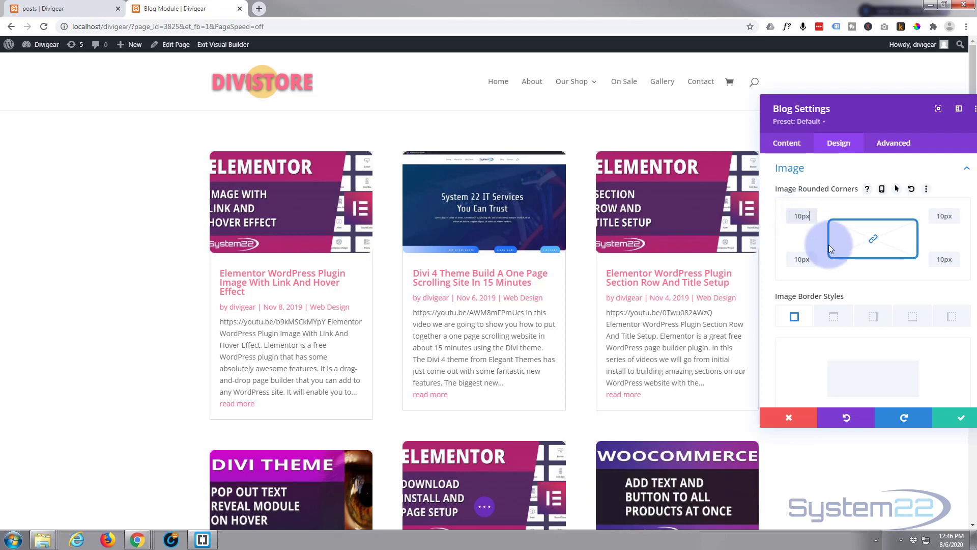
double_click(811, 218)
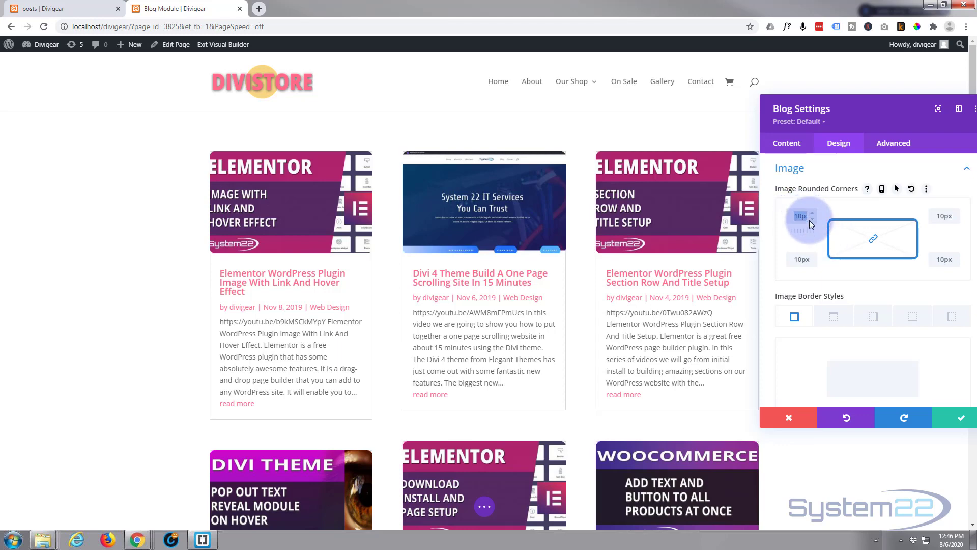
text(0)
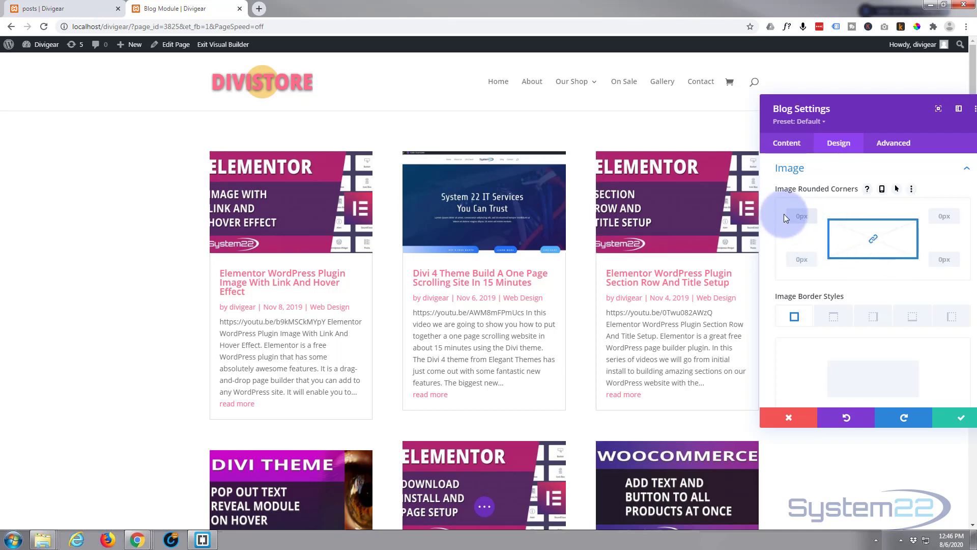
Enable the hover state for the featured images' invert filter, set the hover value to 100%, and return to the desktop state.
scroll(848, 264, down, 3)
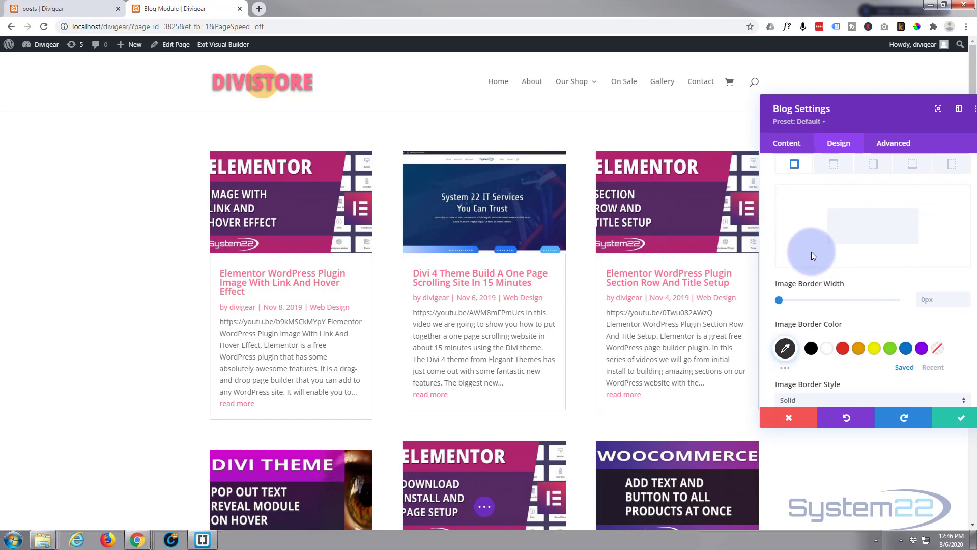
scroll(811, 251, down, 6)
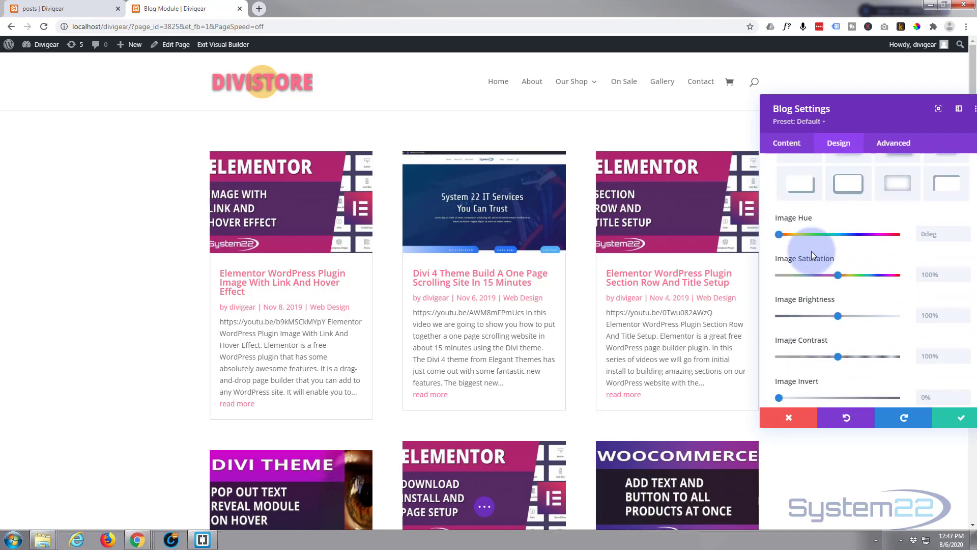
scroll(811, 252, down, 1)
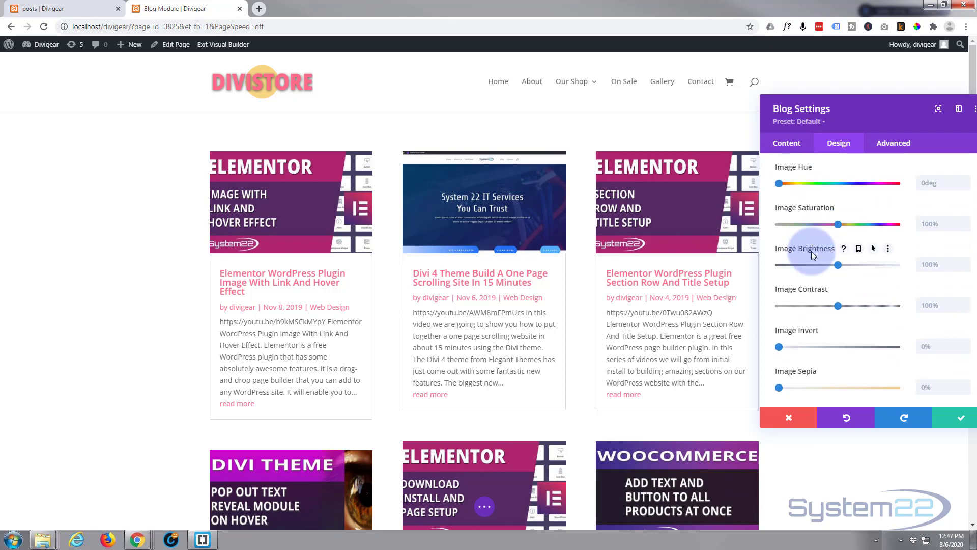
scroll(812, 251, down, 2)
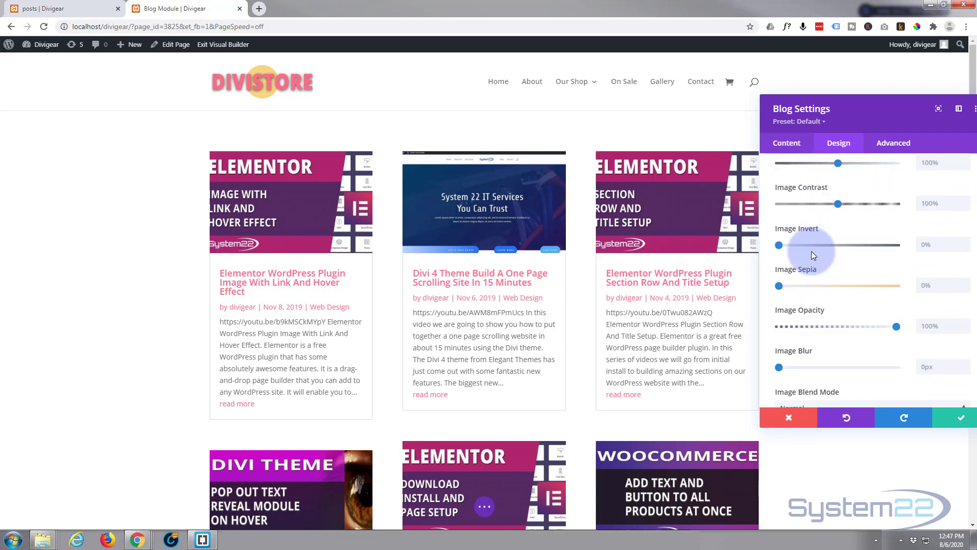
scroll(811, 252, down, 1)
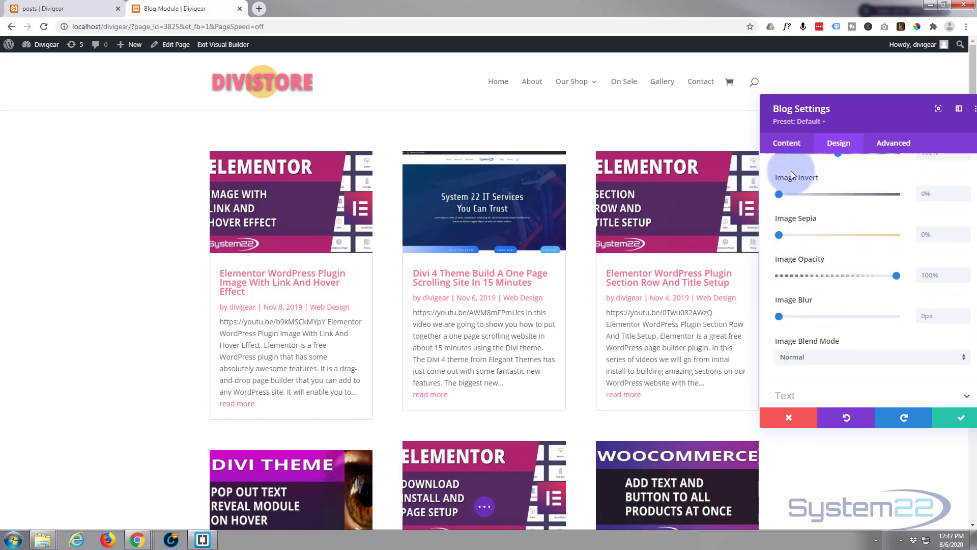
drag(779, 194, 756, 196)
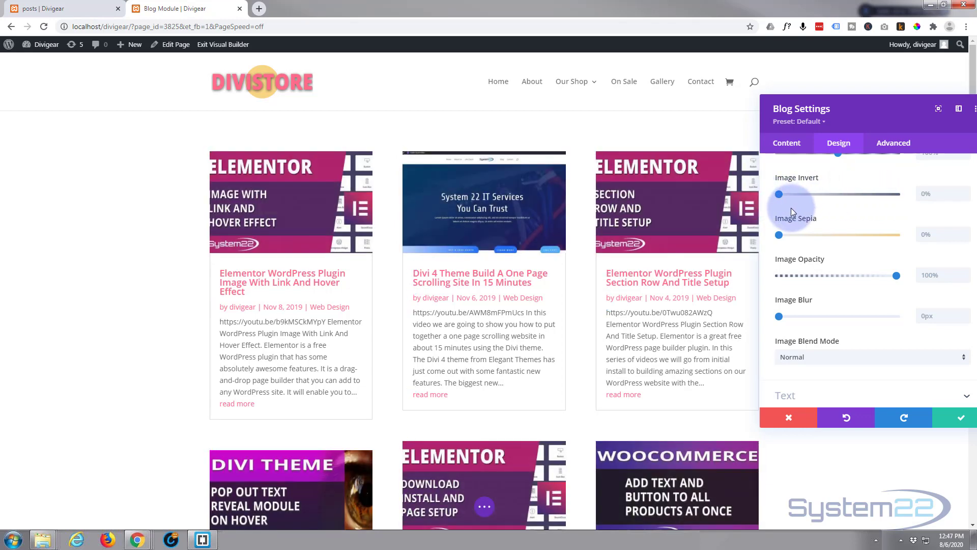
mouse_move(785, 181)
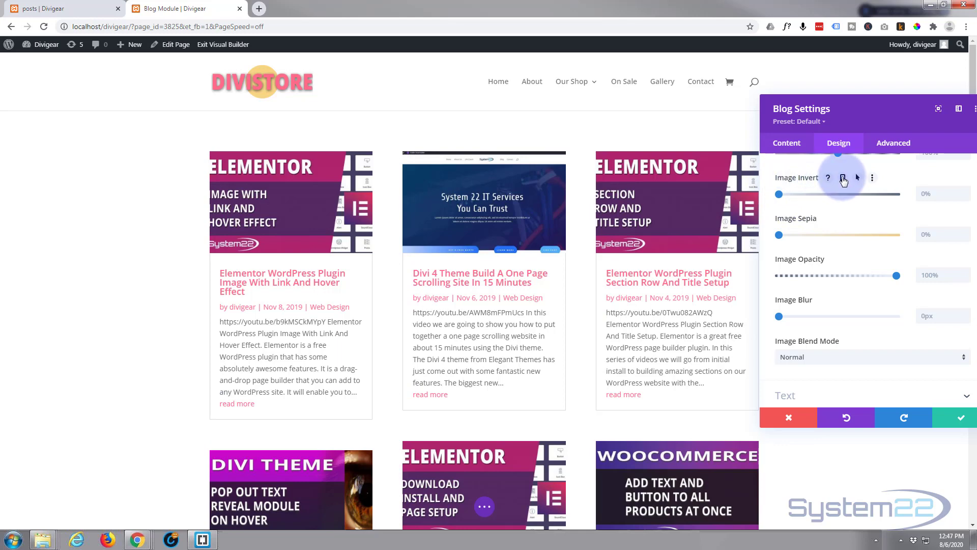
click(858, 179)
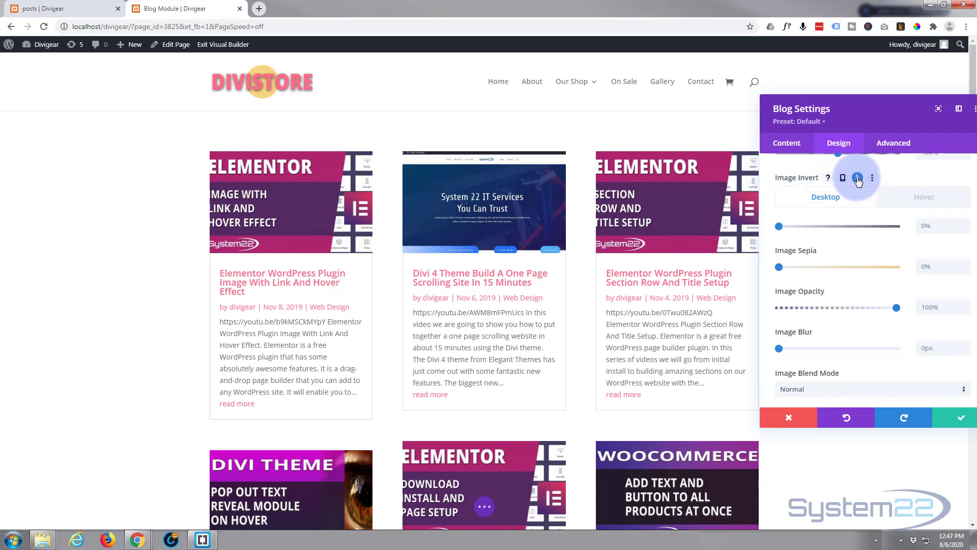
click(820, 203)
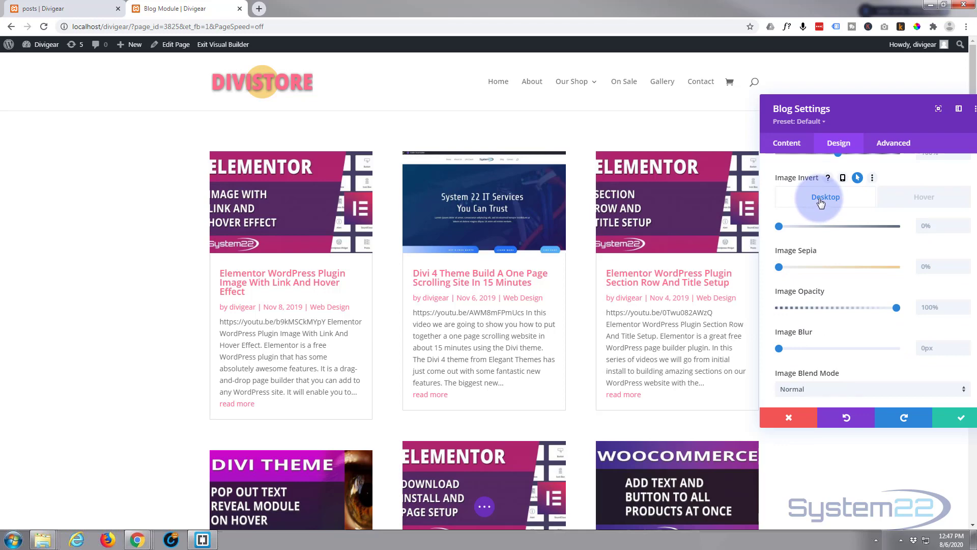
click(920, 200)
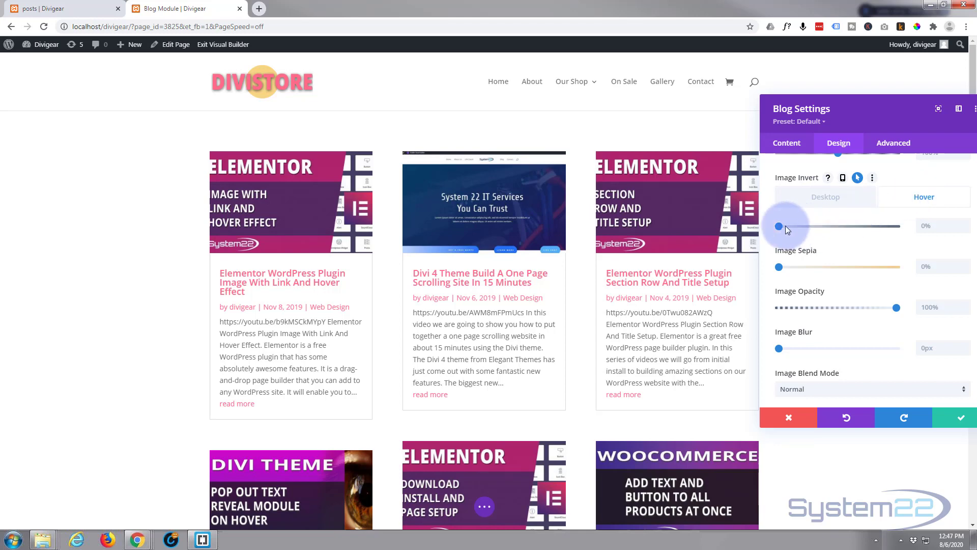
drag(778, 226, 906, 226)
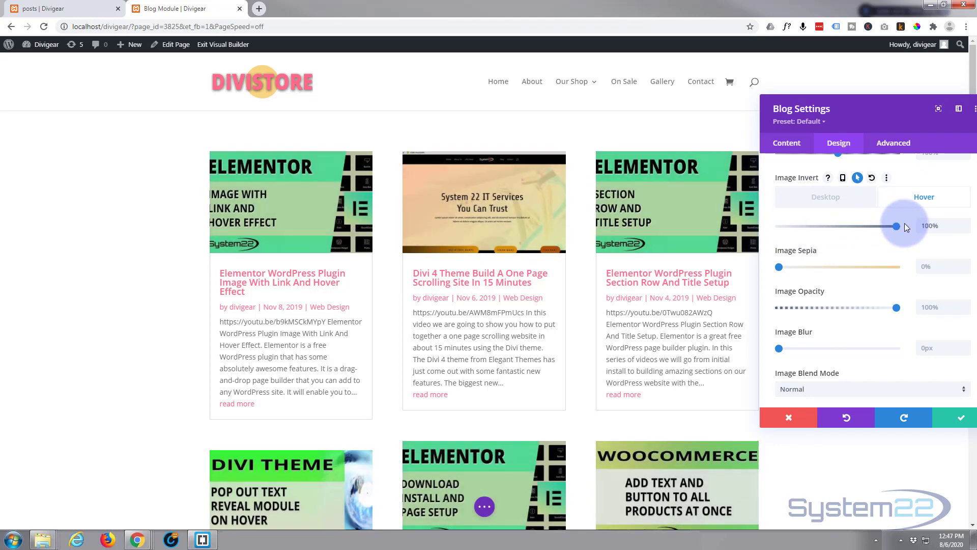
click(921, 199)
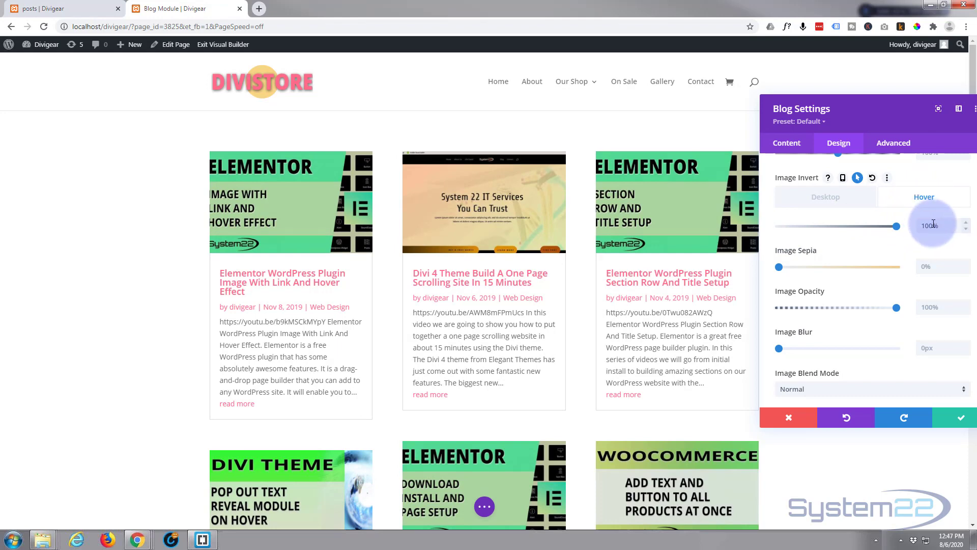
click(827, 202)
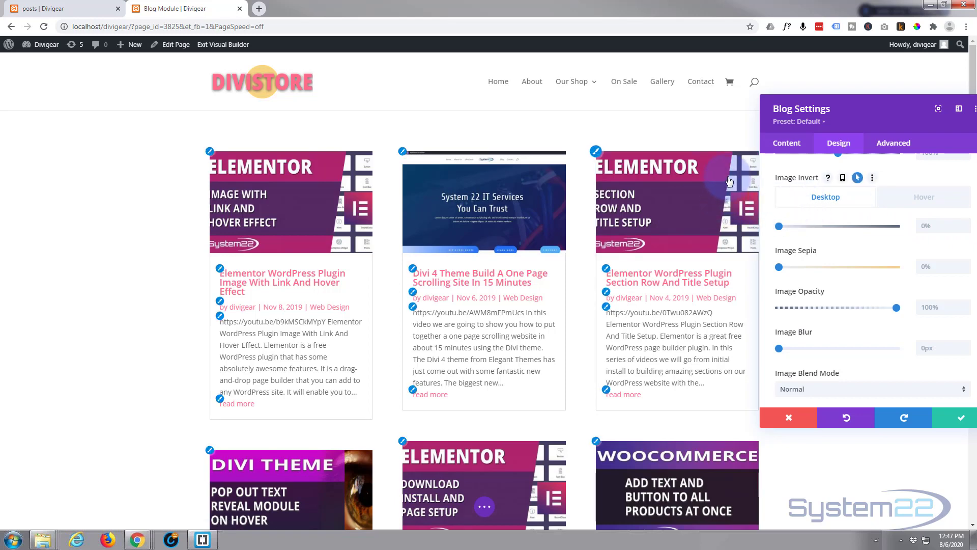
Set the Blog module's transition duration to 1000ms and the transition speed curve to Ease-In-Out.
click(894, 145)
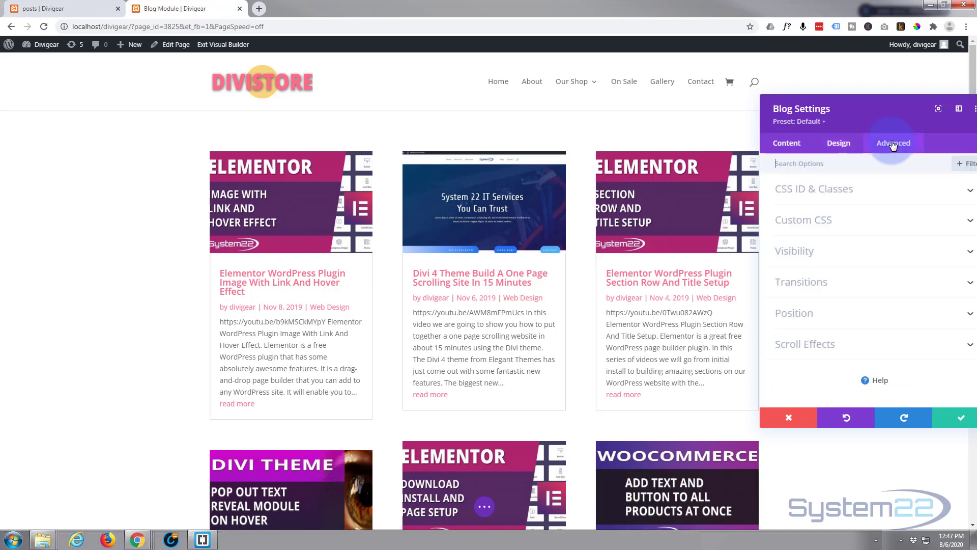
click(872, 281)
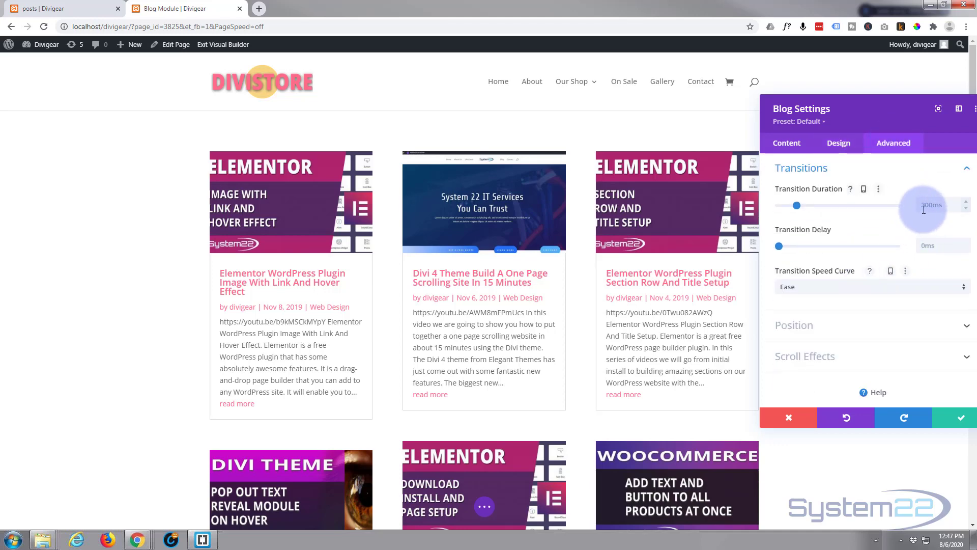
drag(797, 204, 839, 206)
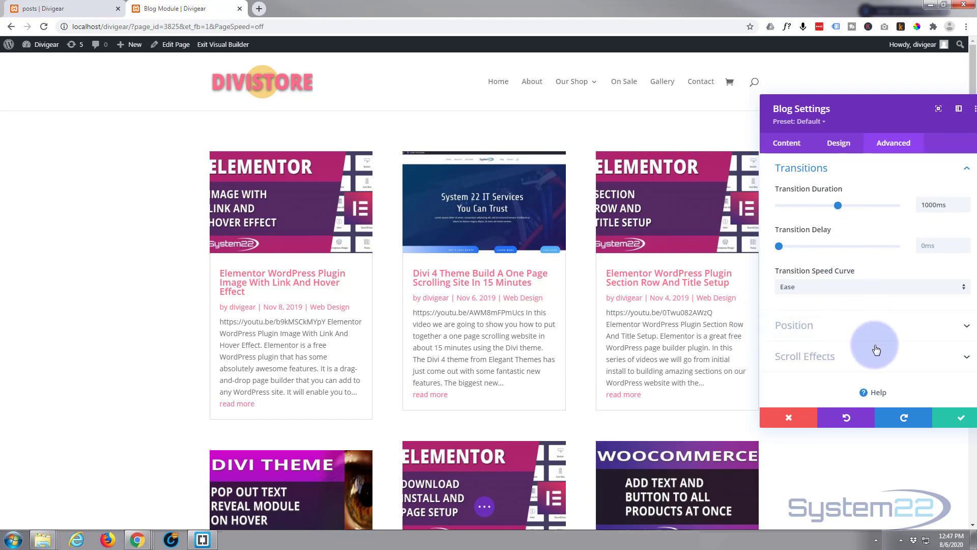
click(836, 286)
click(827, 297)
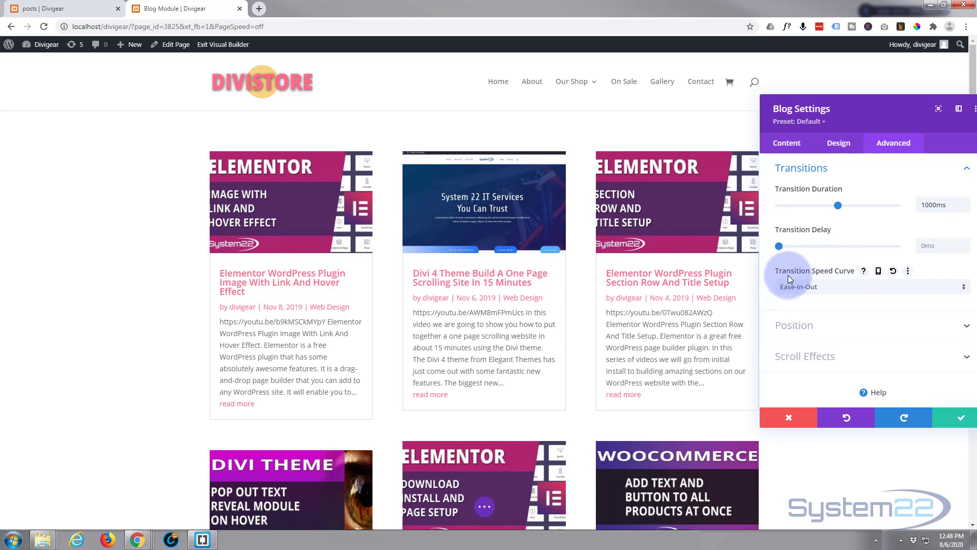
Try centering all of the Blog module's text, and set the general text alignment to left.
click(845, 145)
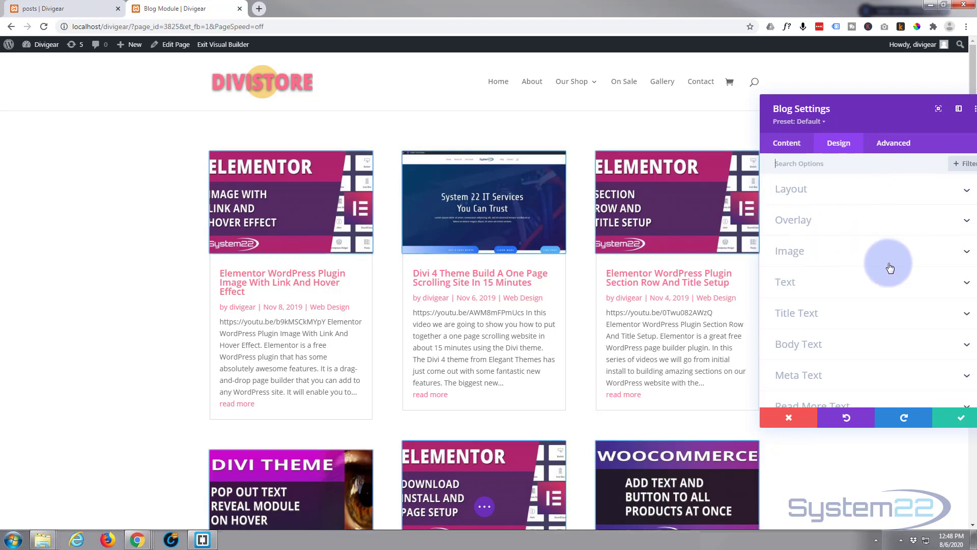
click(840, 282)
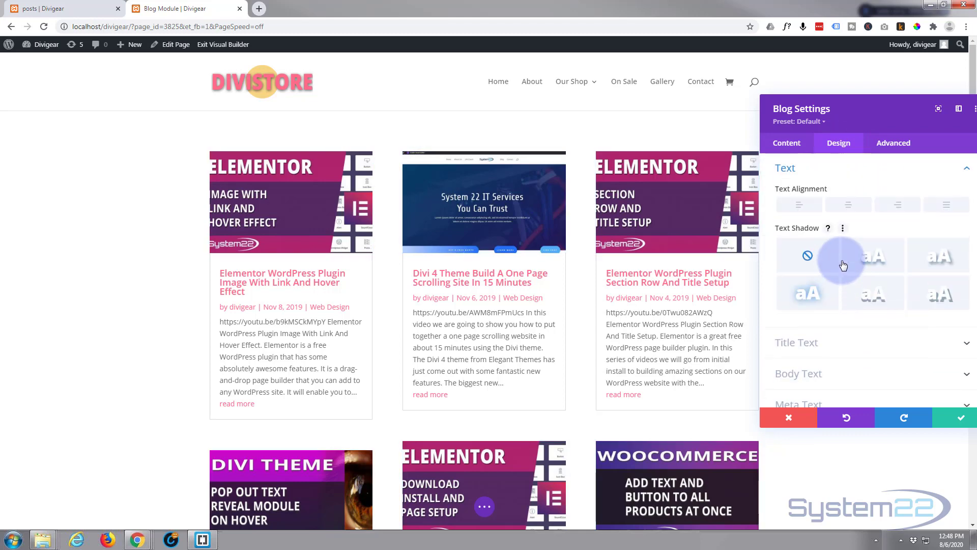
click(850, 206)
click(810, 205)
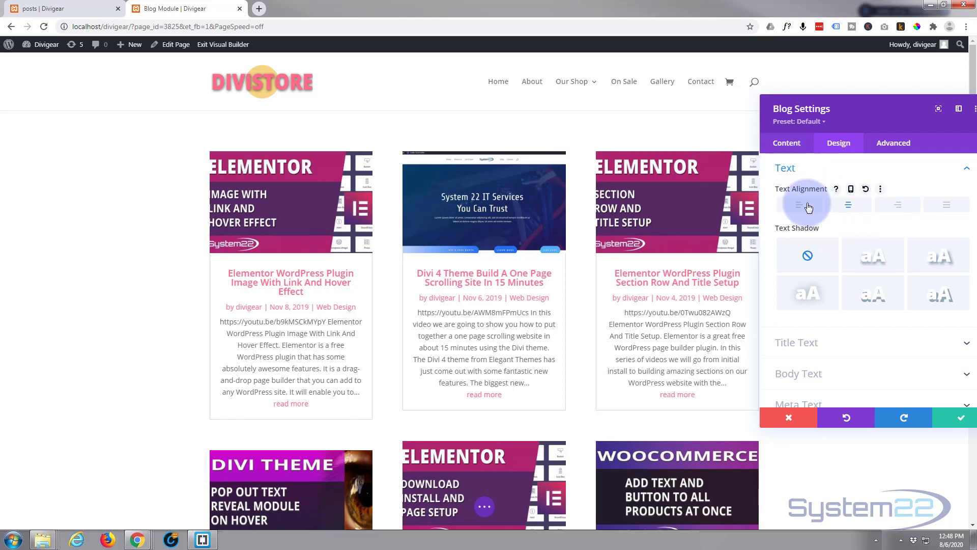
Try centering the post titles, and set the title text alignment to left.
scroll(853, 312, down, 2)
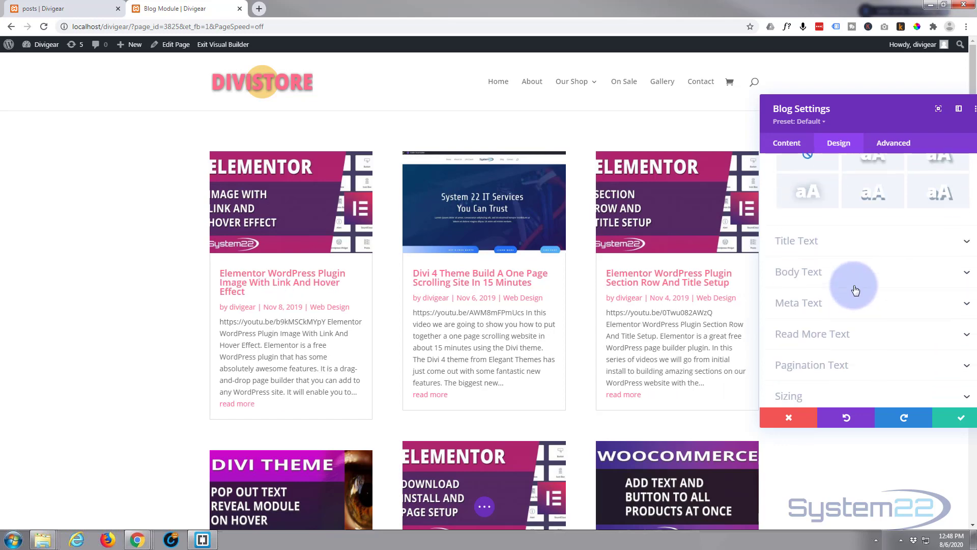
click(838, 240)
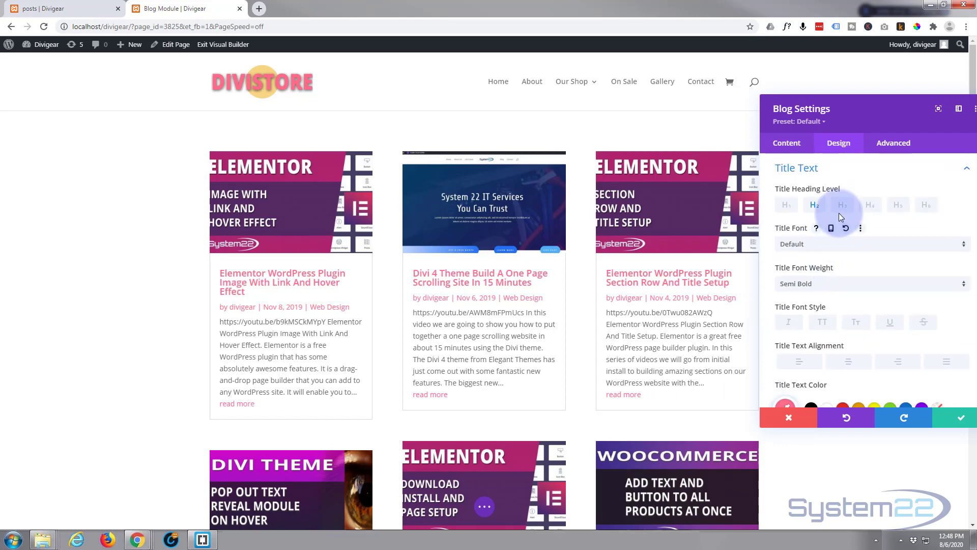
scroll(846, 218, down, 2)
click(854, 261)
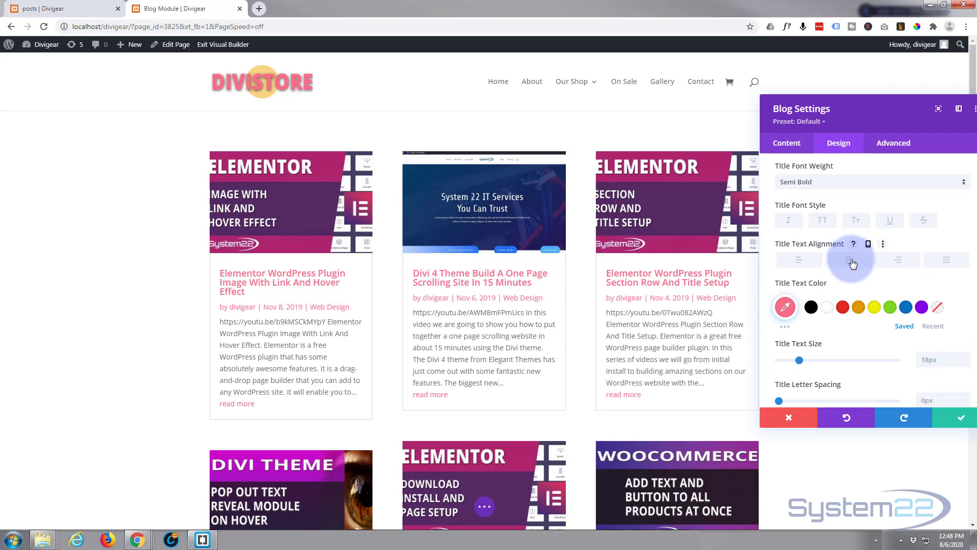
click(802, 265)
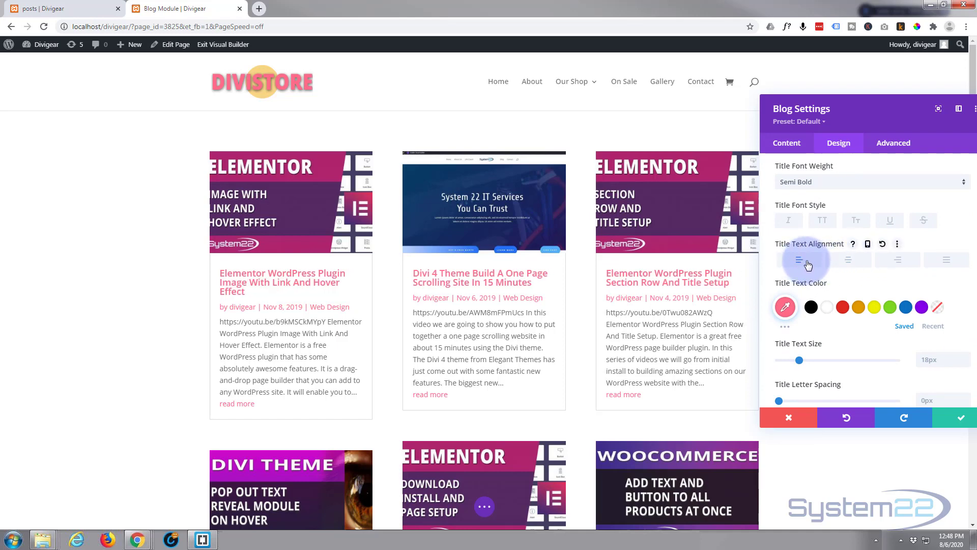
Review the body text options, including font, color, size, letter spacing, line height and shadow.
scroll(820, 262, down, 5)
scroll(838, 260, down, 1)
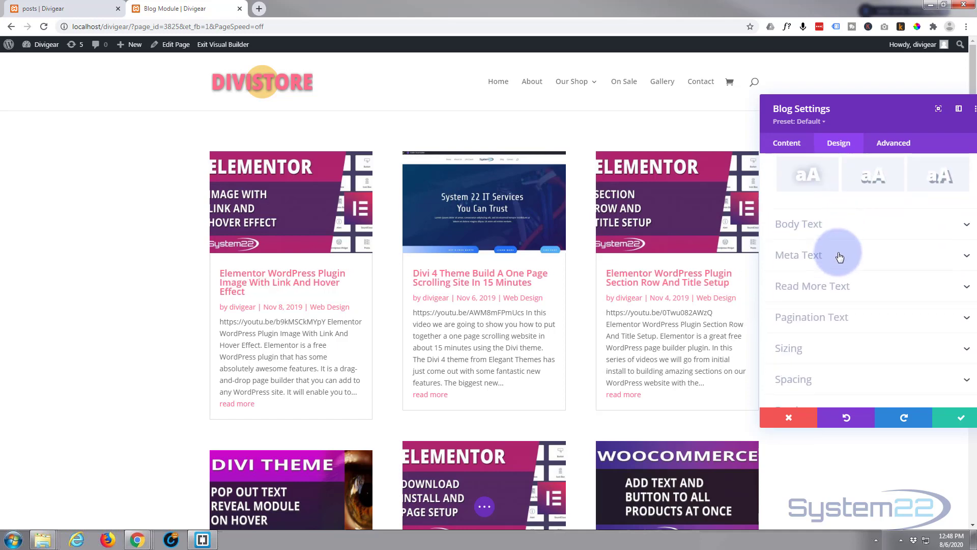
click(850, 234)
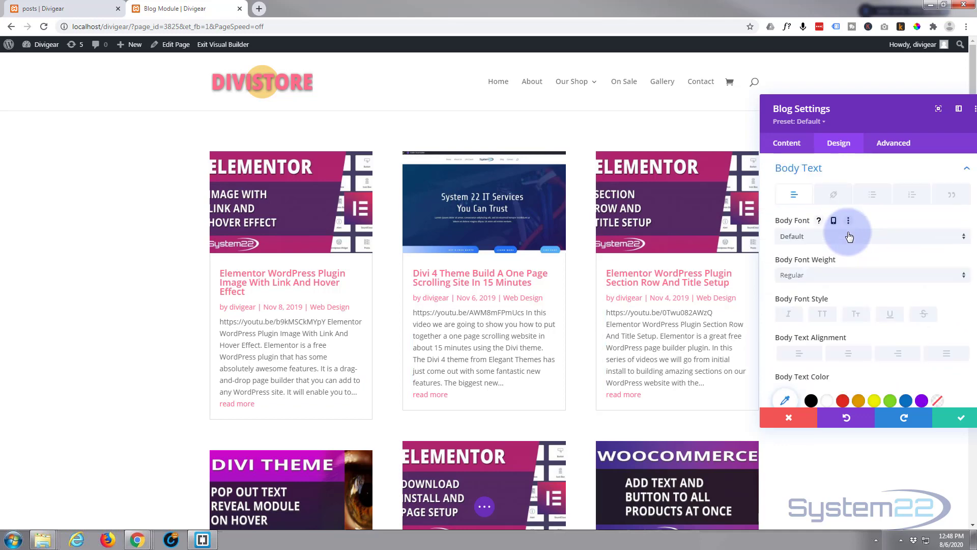
scroll(849, 235, down, 4)
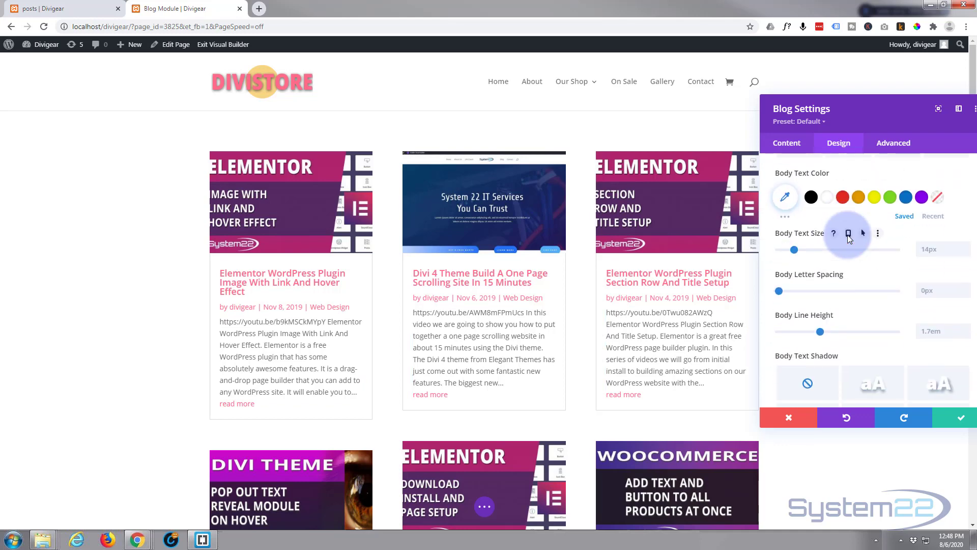
scroll(850, 238, down, 2)
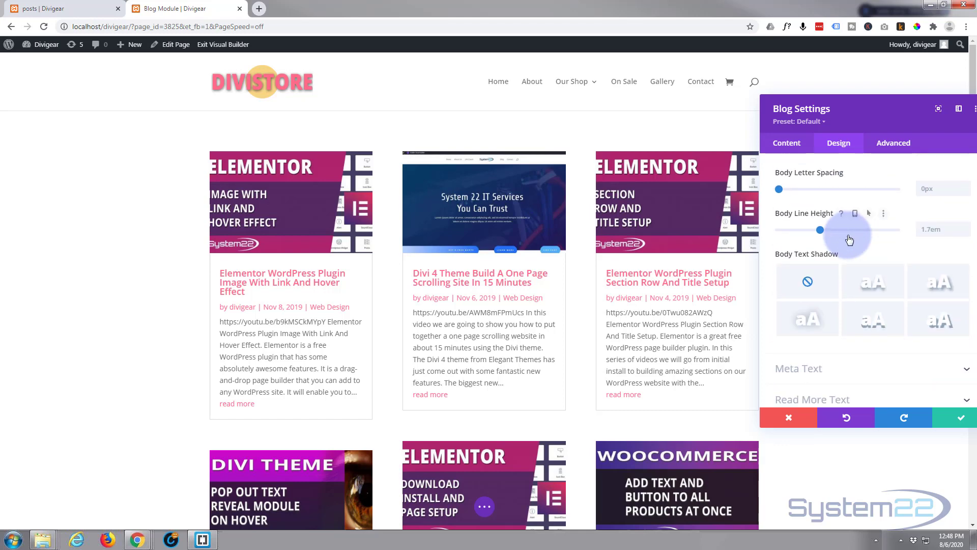
scroll(849, 240, down, 3)
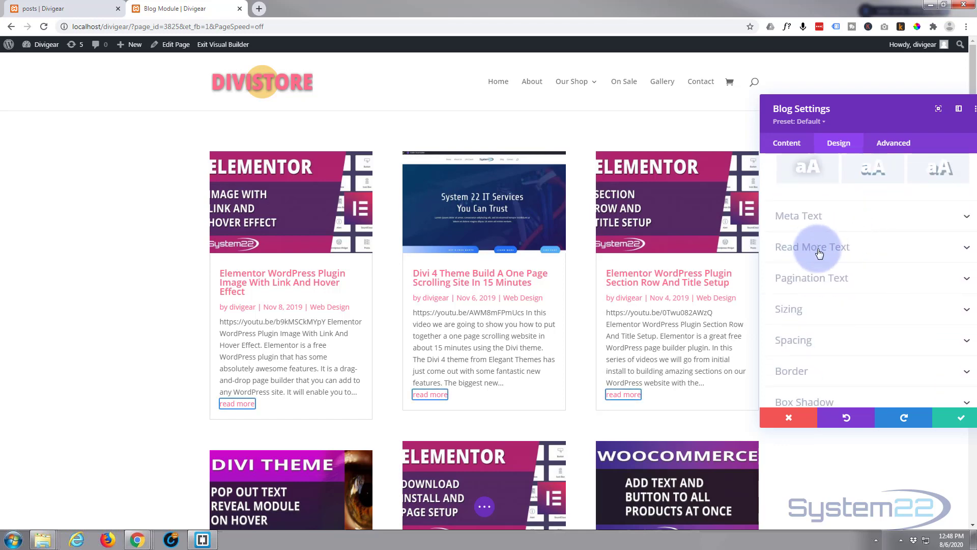
Set the font style of the posts' read more links to uppercase, and look through the remaining read more text options.
click(826, 250)
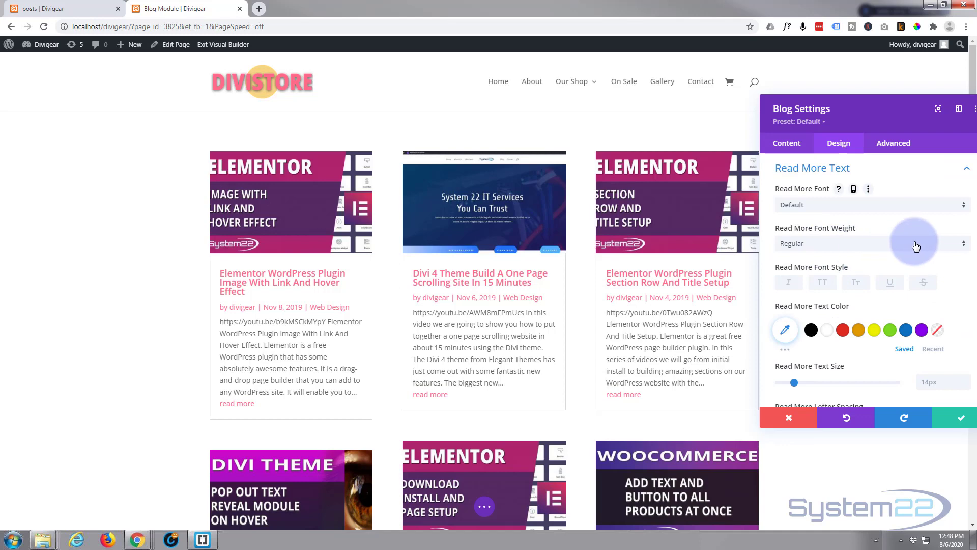
scroll(916, 246, down, 2)
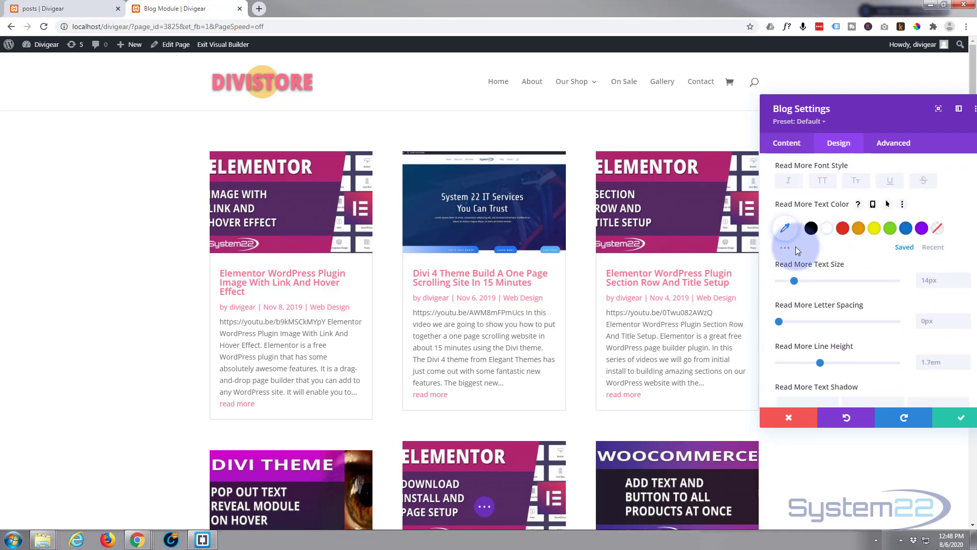
click(826, 182)
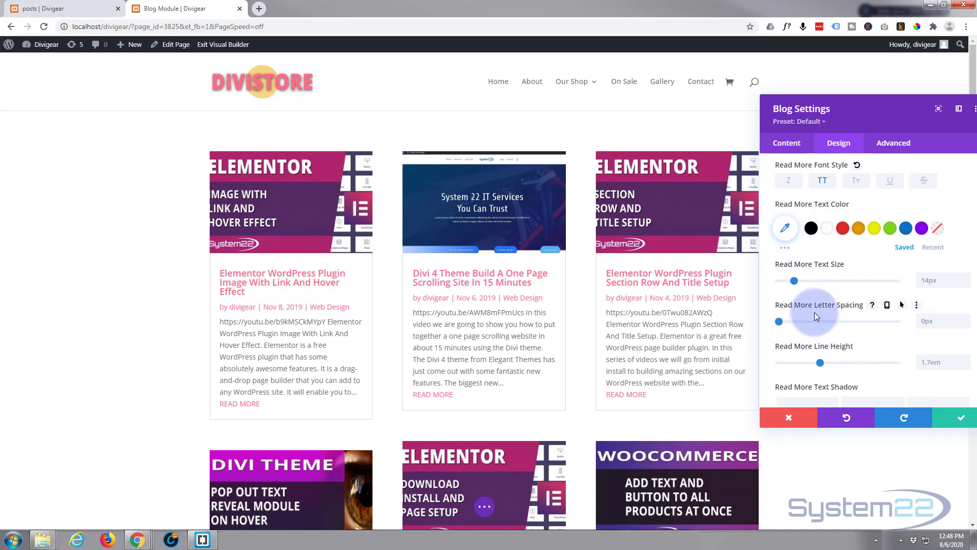
scroll(815, 312, down, 2)
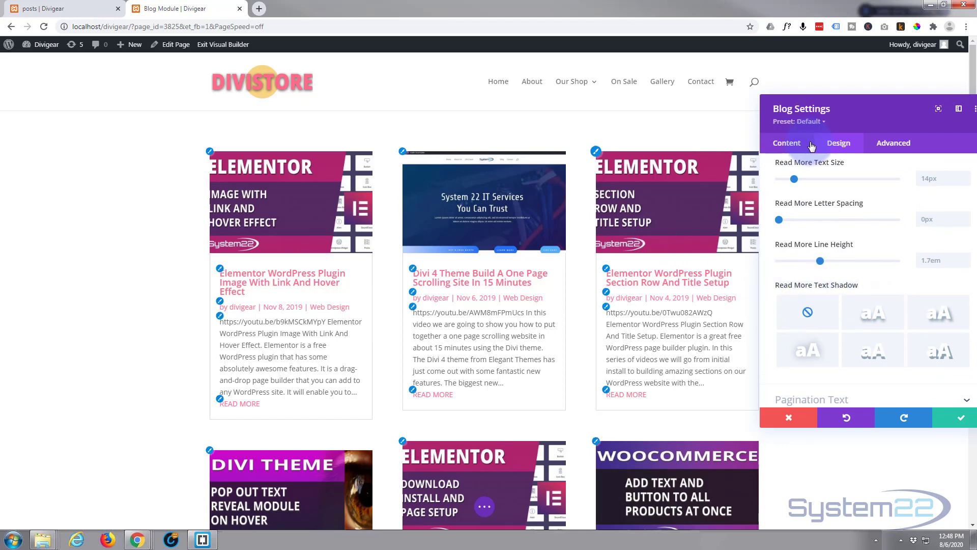
Add custom CSS to the Blog module's read more button: a blue background and 5px padding.
click(901, 144)
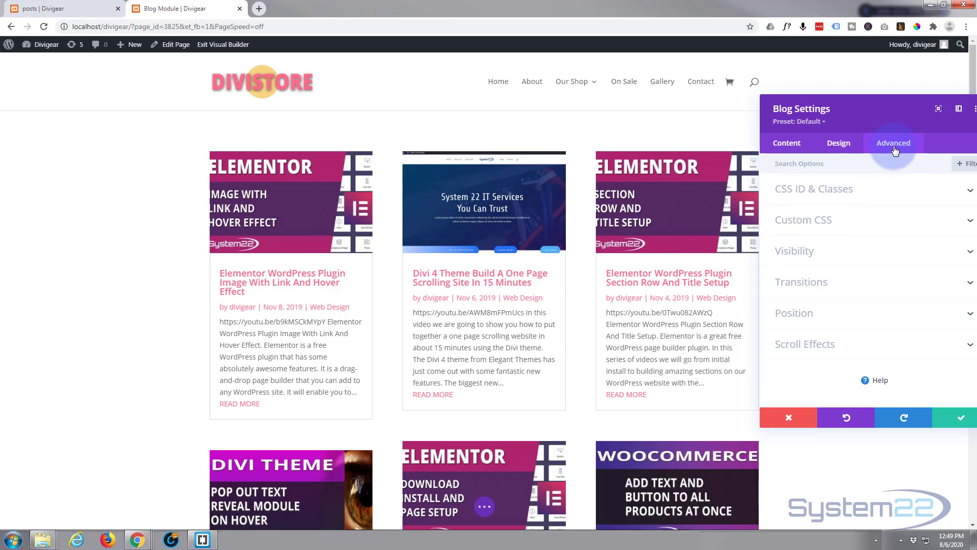
click(872, 222)
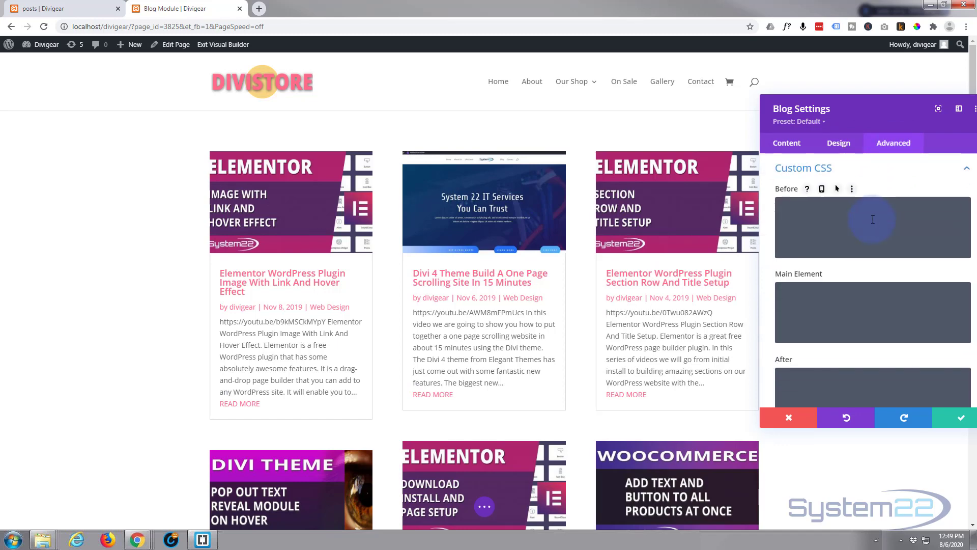
scroll(873, 219, down, 2)
scroll(860, 219, up, 1)
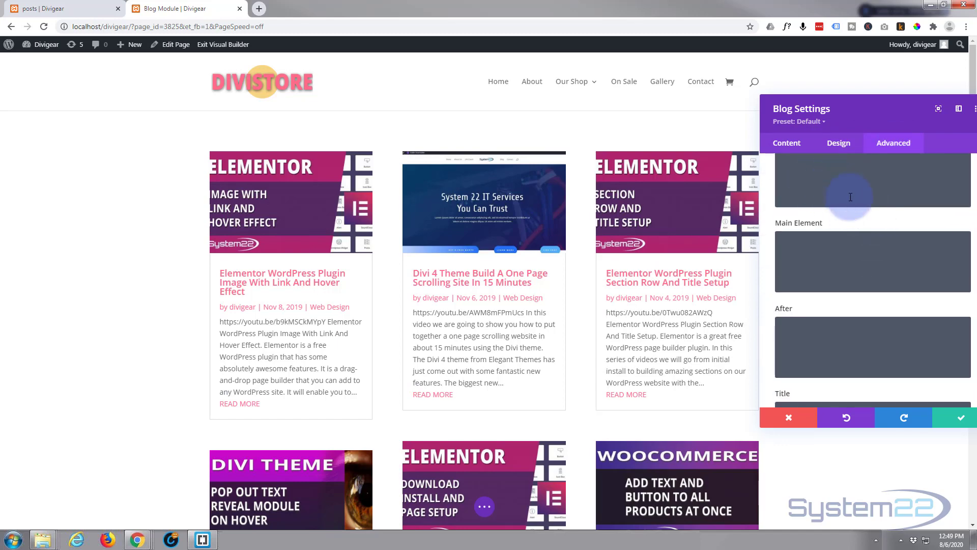
click(835, 345)
scroll(835, 267, down, 6)
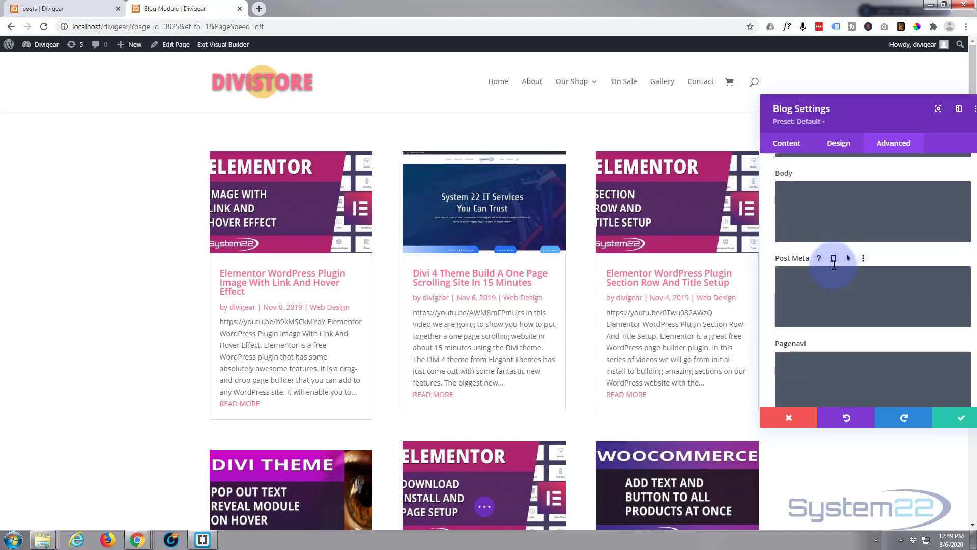
scroll(835, 265, down, 5)
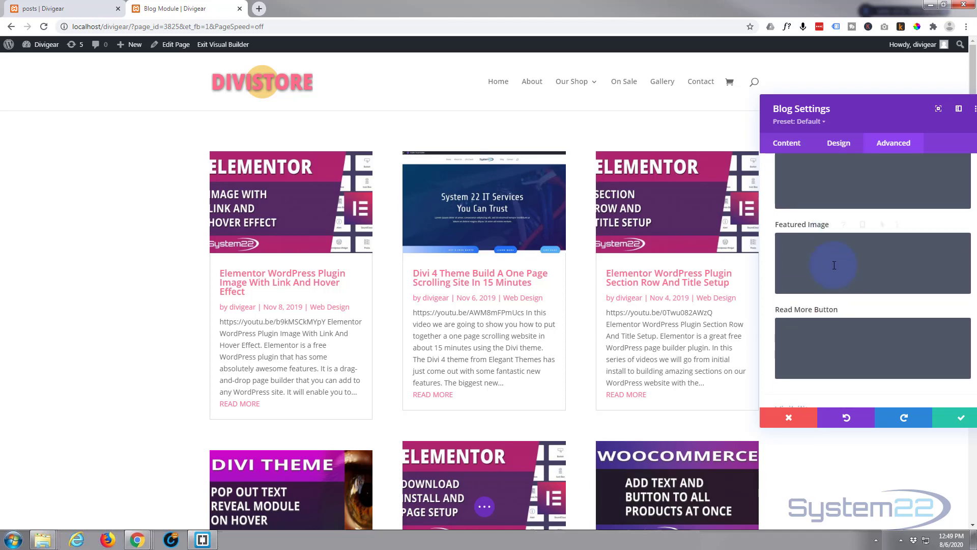
scroll(834, 264, down, 4)
scroll(835, 268, up, 1)
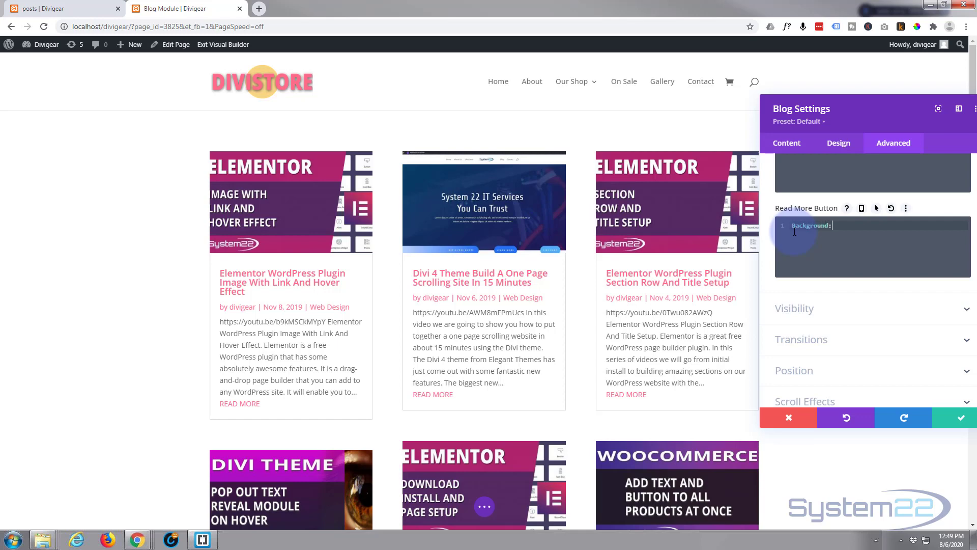
text(e; padding:5px)
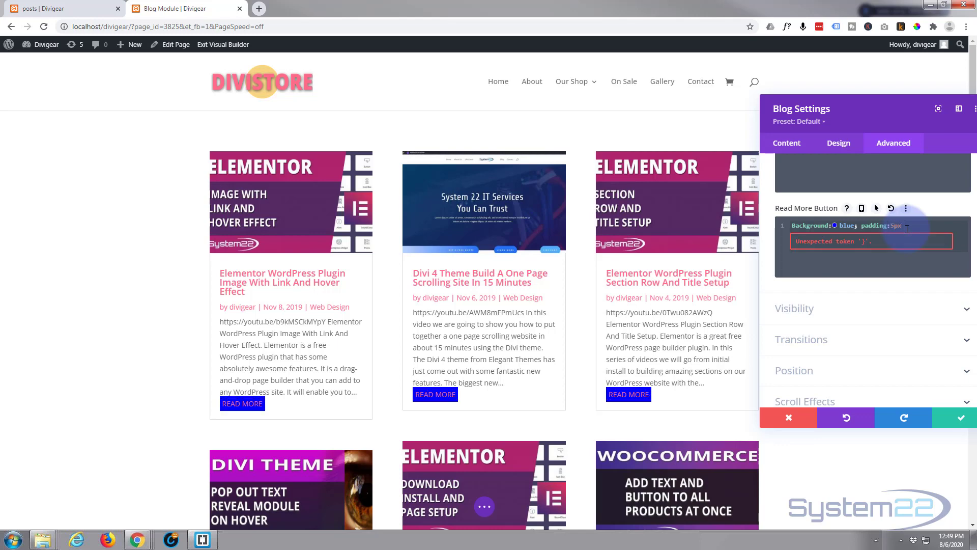
Extend the read more button's custom CSS to use padding:5px 15px and float:right.
text(;)
text(5)
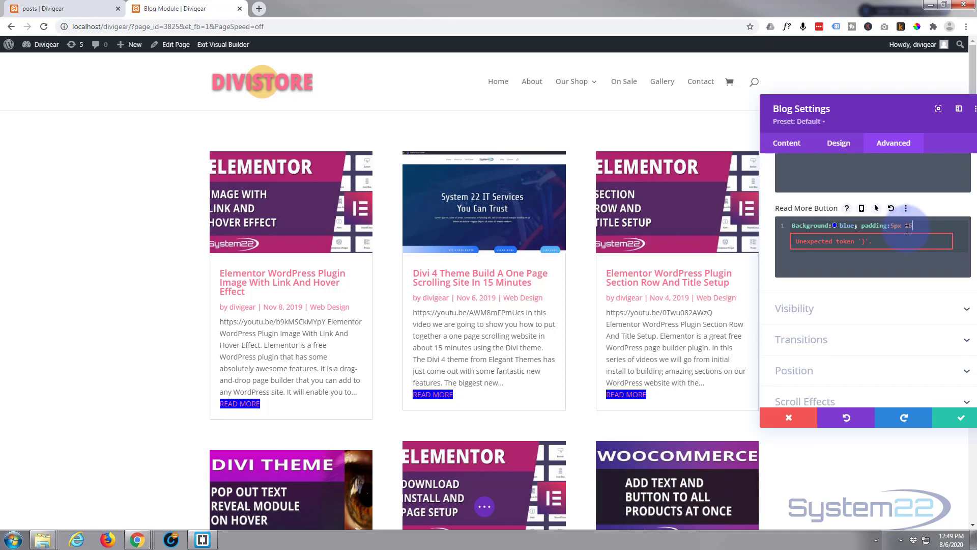
text(px; float:rig)
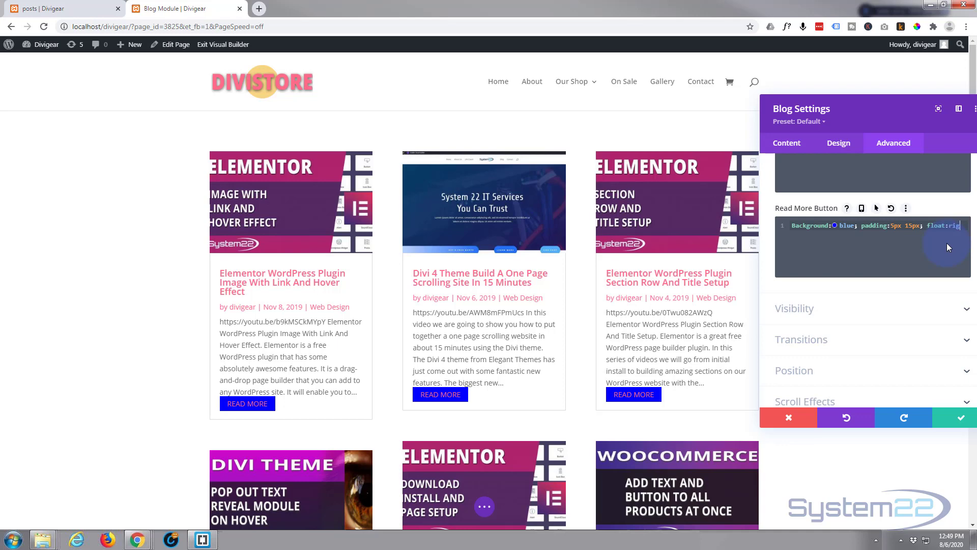
text(ht)
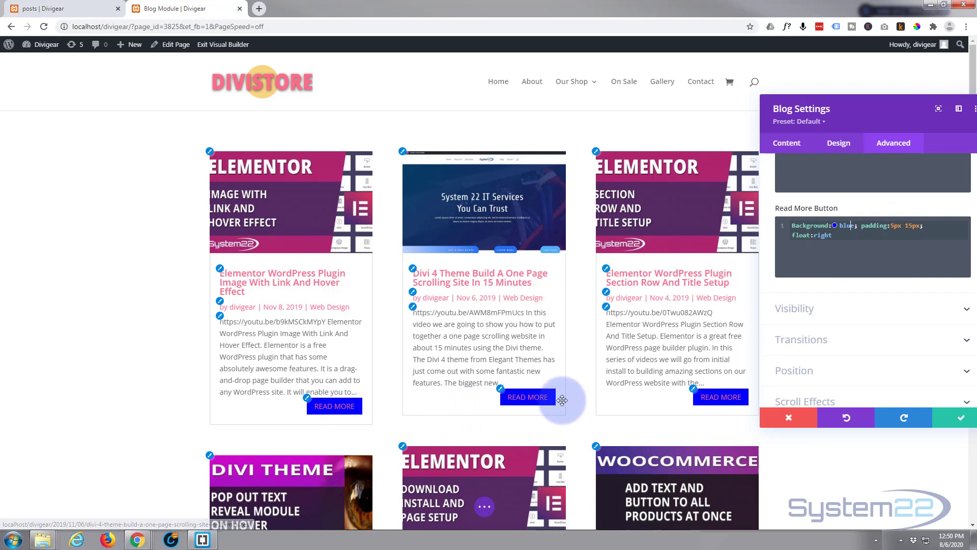
Set the text color of the posts' read more links to white.
click(845, 147)
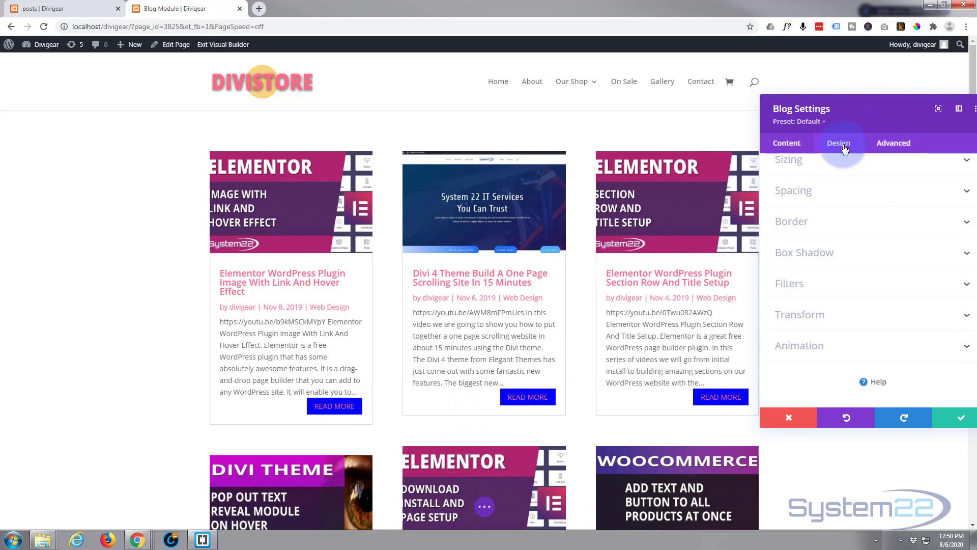
scroll(803, 255, up, 5)
scroll(855, 299, down, 1)
scroll(858, 300, down, 3)
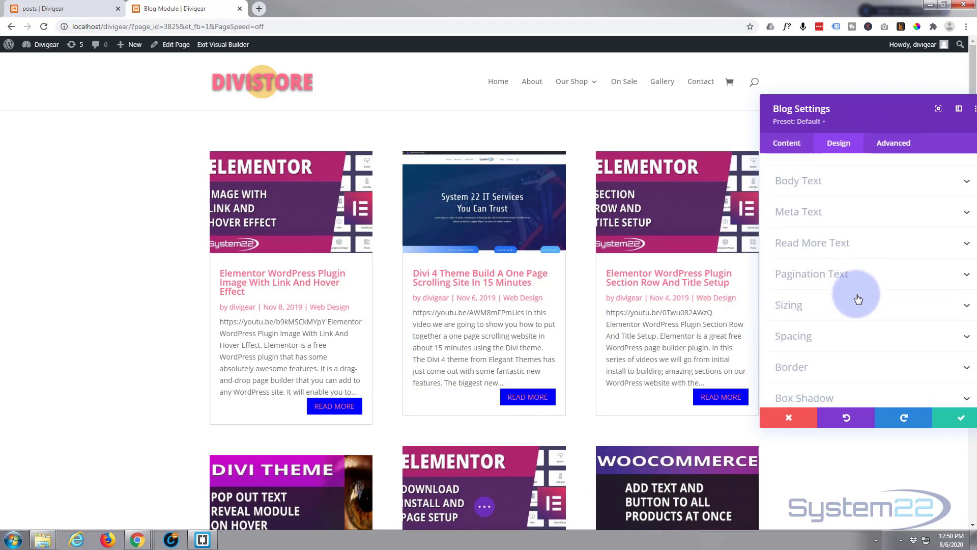
scroll(858, 300, down, 1)
scroll(858, 298, down, 1)
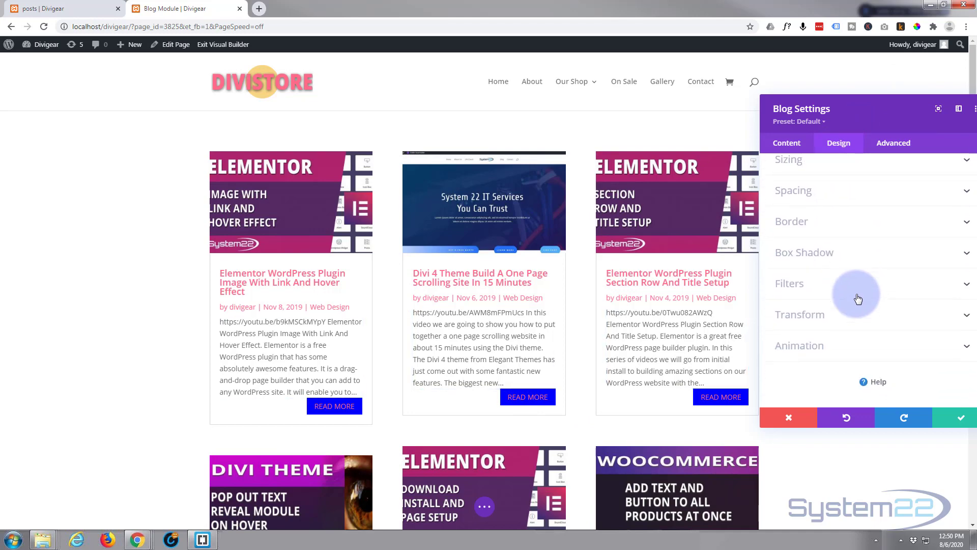
scroll(857, 297, up, 3)
click(870, 208)
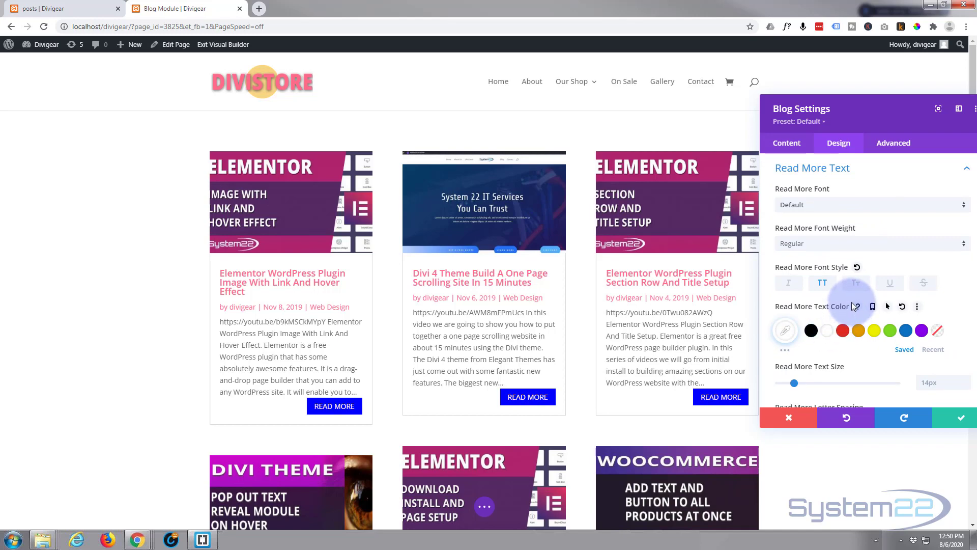
Look through the remaining read more text options and examine the pagination link below the posts.
scroll(838, 279, down, 5)
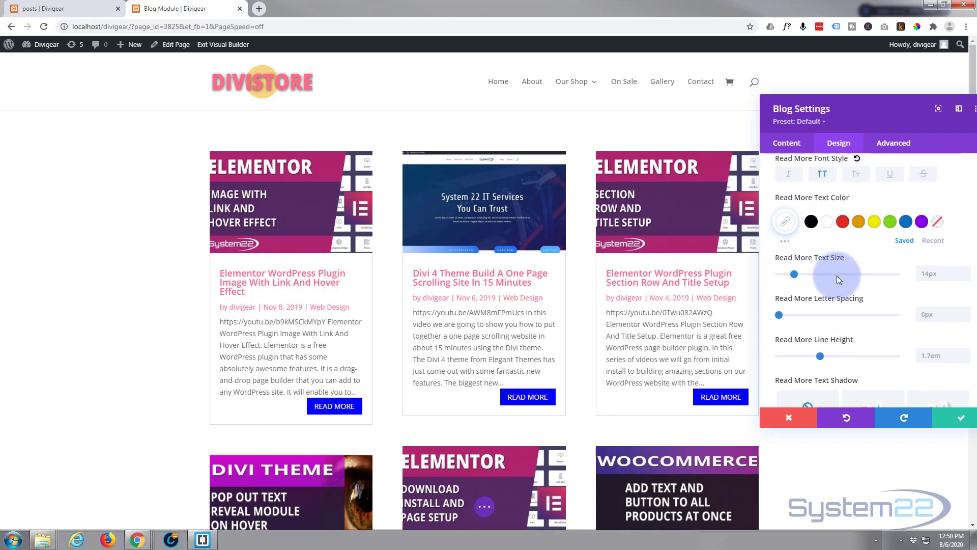
scroll(838, 278, down, 2)
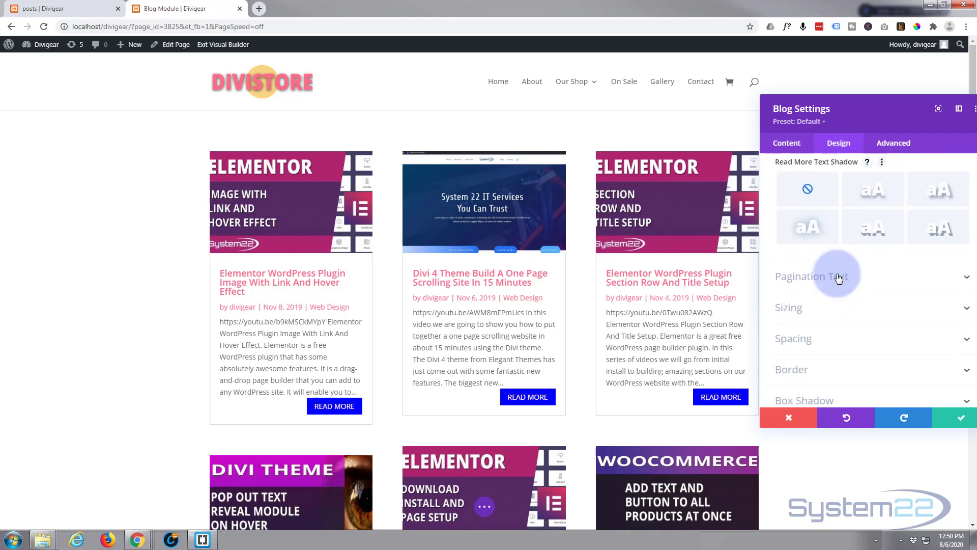
scroll(824, 270, up, 1)
scroll(847, 288, up, 2)
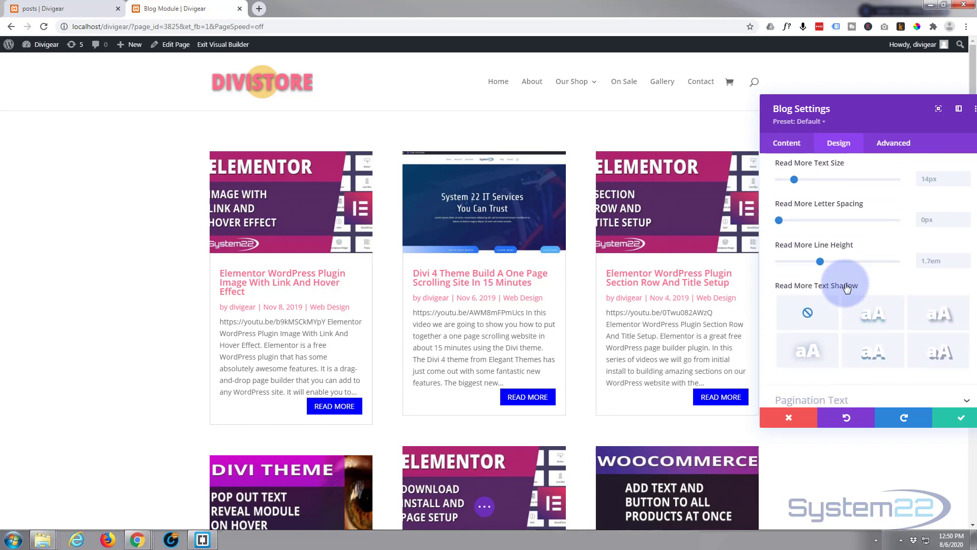
scroll(845, 282, up, 1)
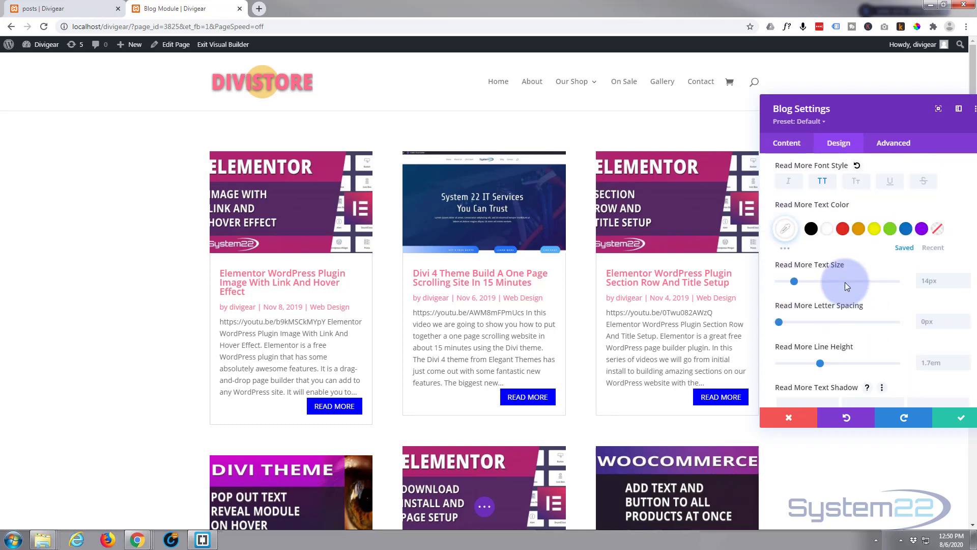
scroll(845, 282, down, 5)
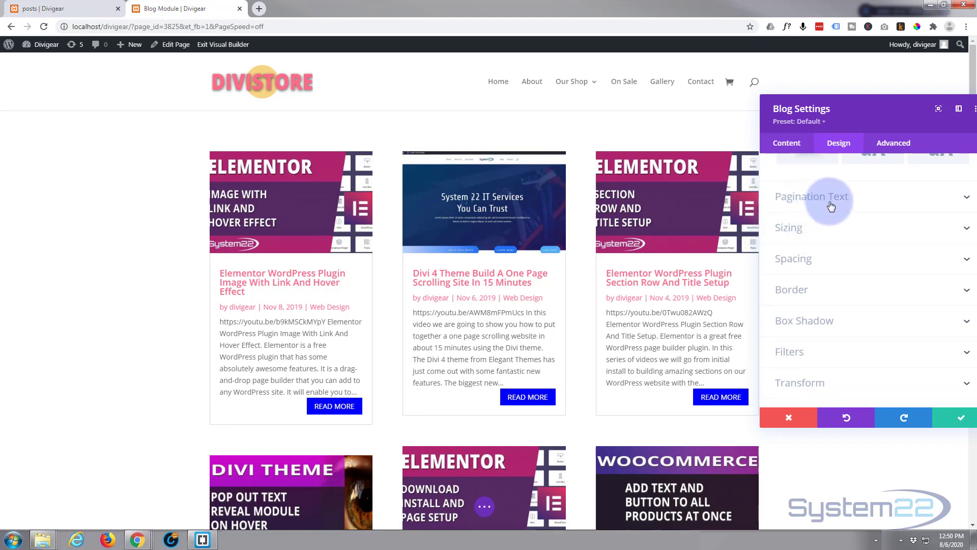
scroll(507, 355, down, 1)
scroll(507, 355, down, 6)
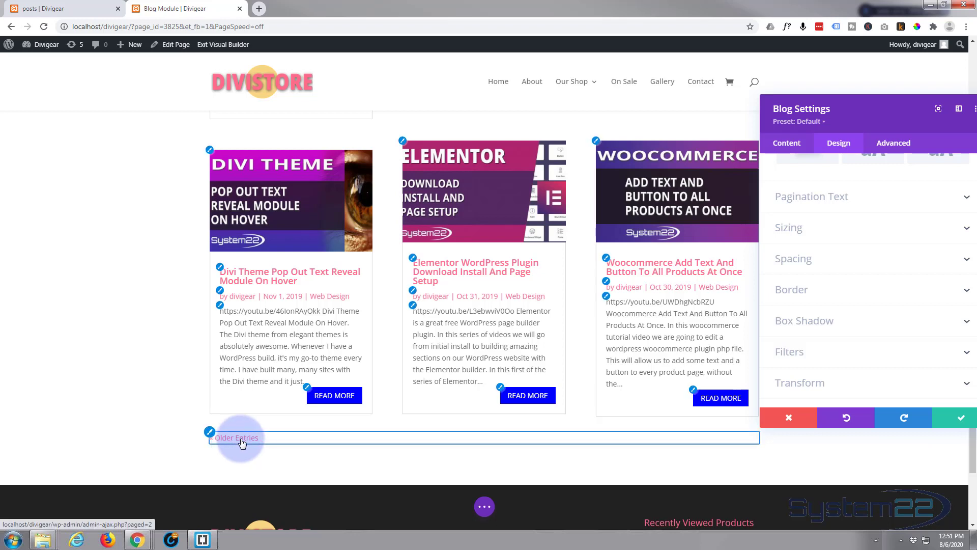
Try a 65% module width with center alignment, set the module alignment to right, and set the width to 100%.
click(829, 229)
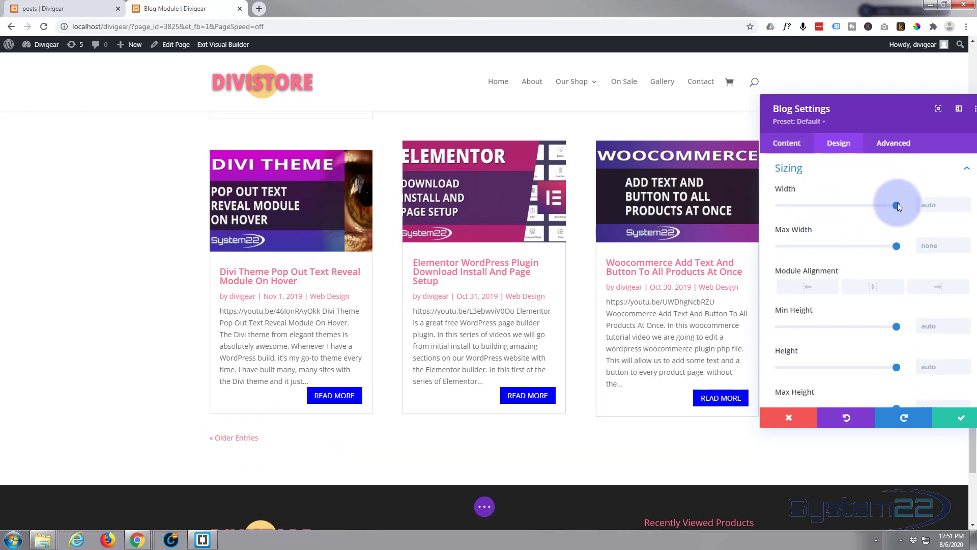
drag(897, 205, 856, 206)
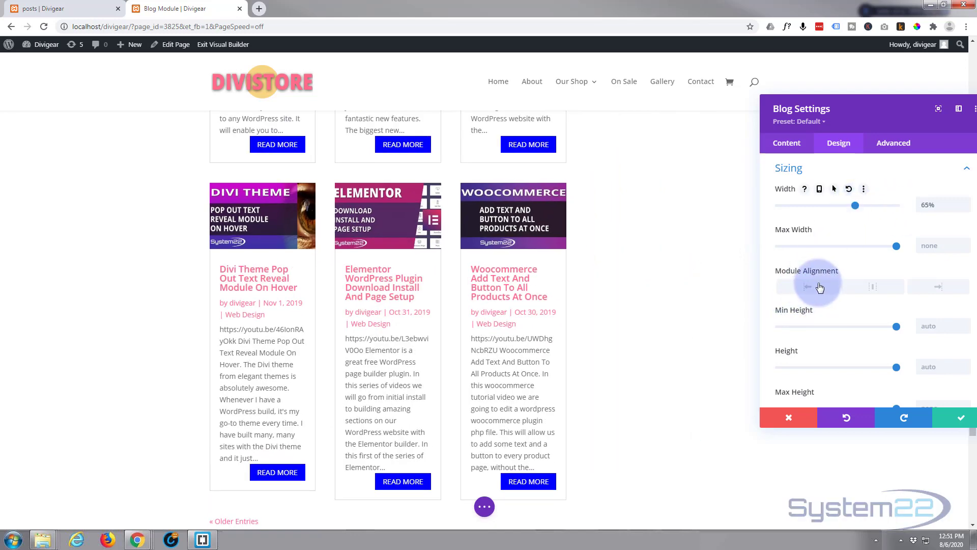
click(869, 289)
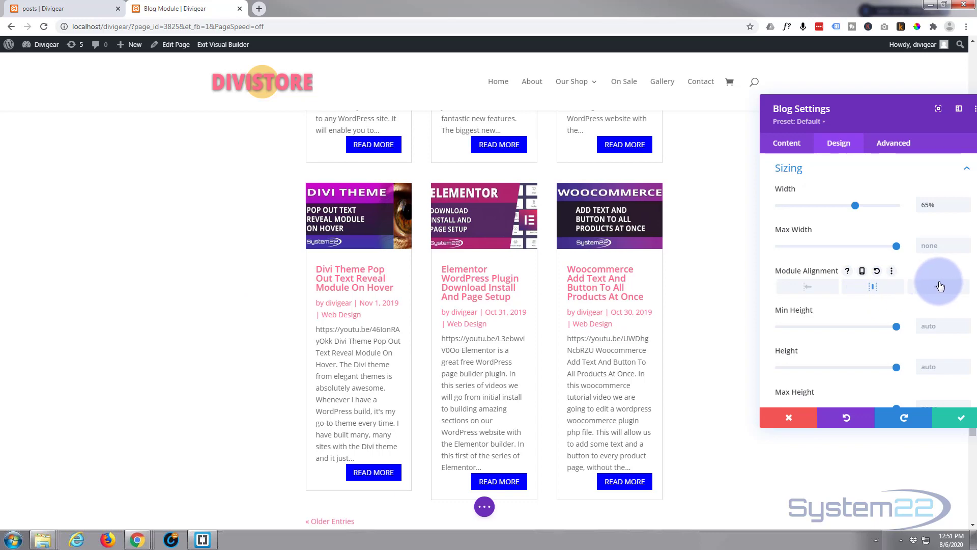
click(939, 287)
click(853, 209)
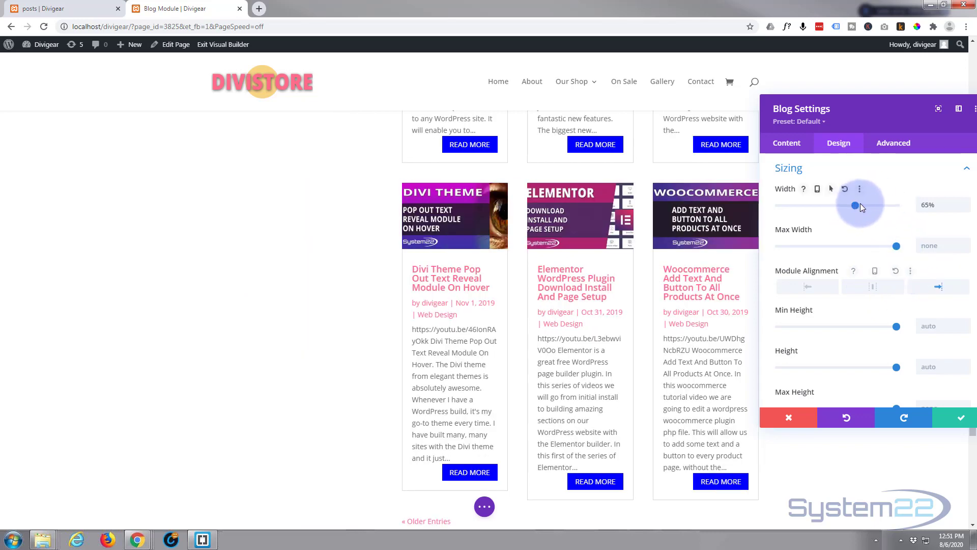
drag(861, 204, 907, 204)
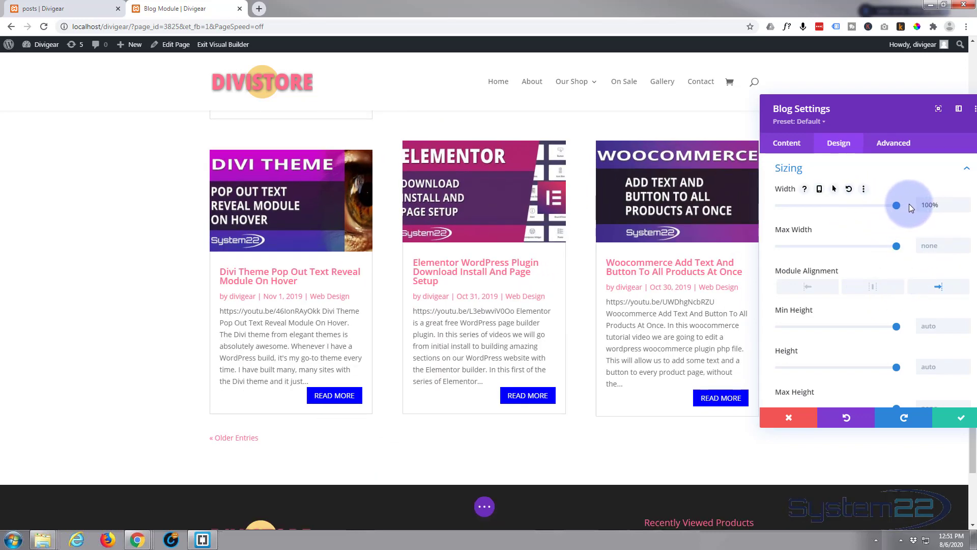
Review the Blog module's spacing options for margin and padding.
scroll(857, 307, down, 2)
scroll(856, 307, down, 2)
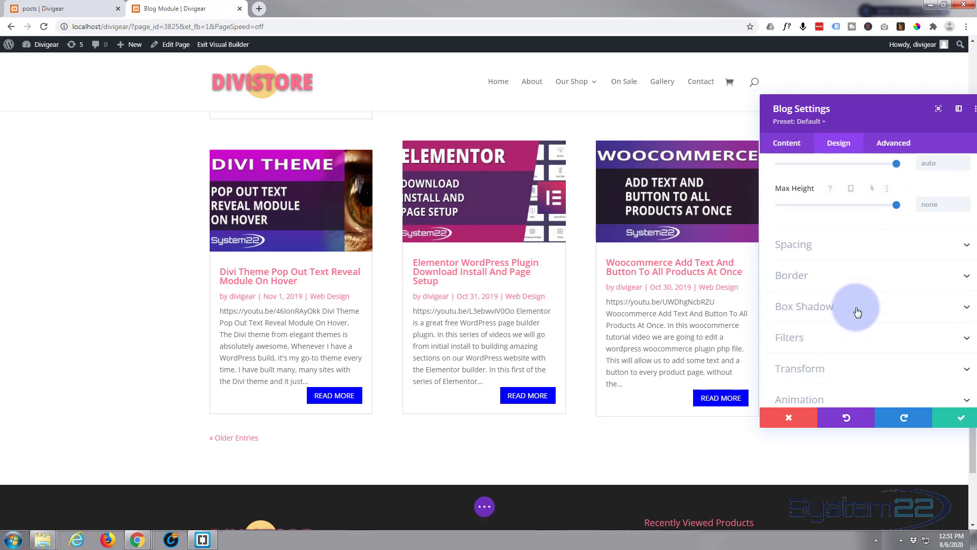
click(823, 245)
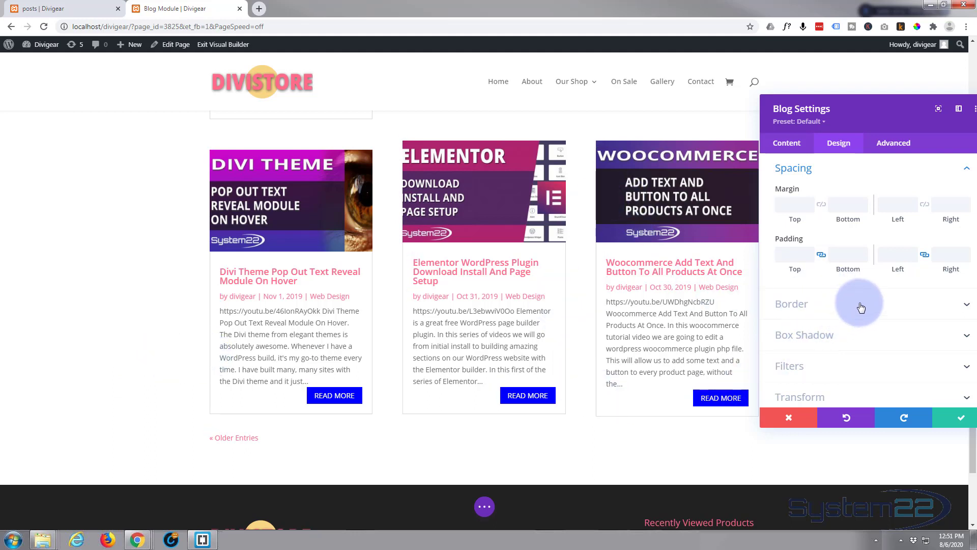
Apply the bottom drop shadow preset to the post cards, with 0px horizontal offset, 12px vertical offset and 18px blur.
scroll(862, 305, down, 1)
scroll(864, 304, down, 1)
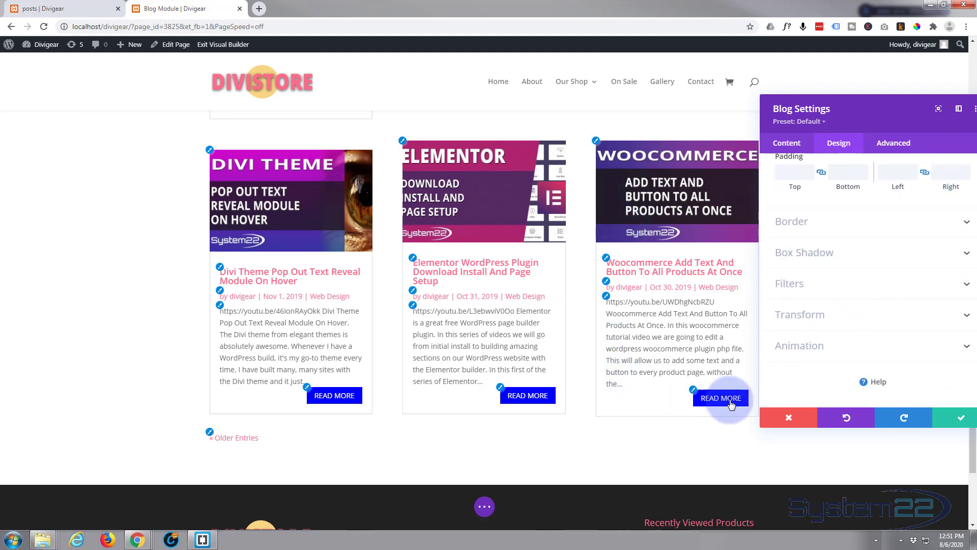
click(884, 253)
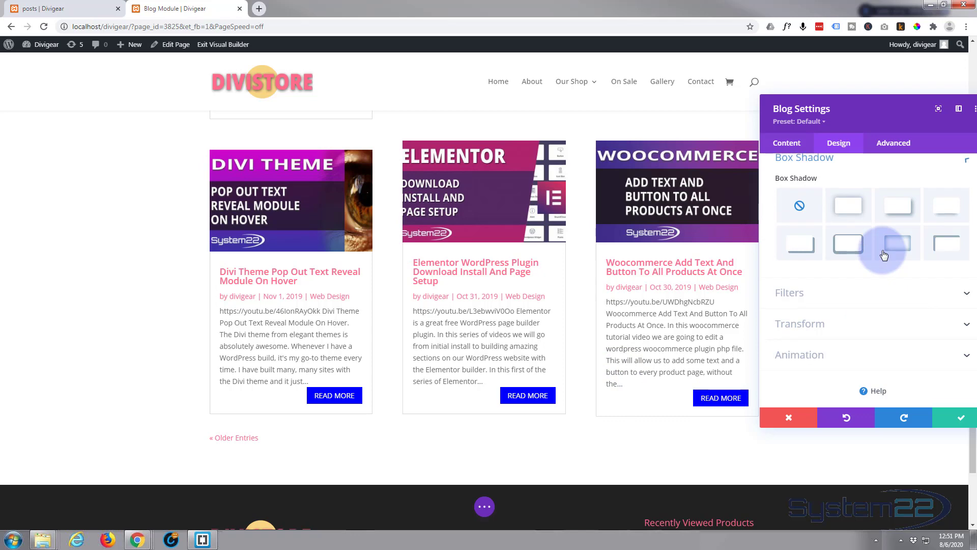
click(942, 217)
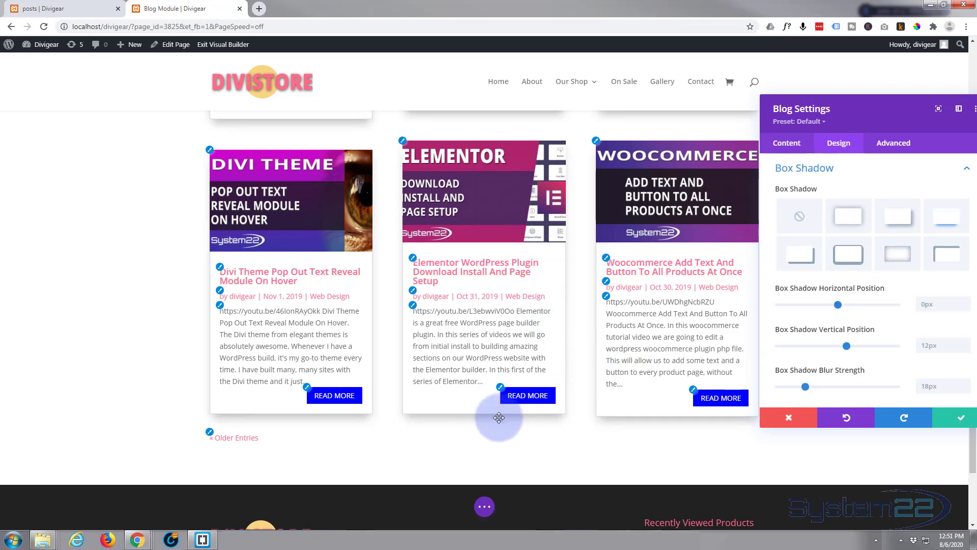
scroll(484, 382, up, 2)
scroll(485, 384, up, 2)
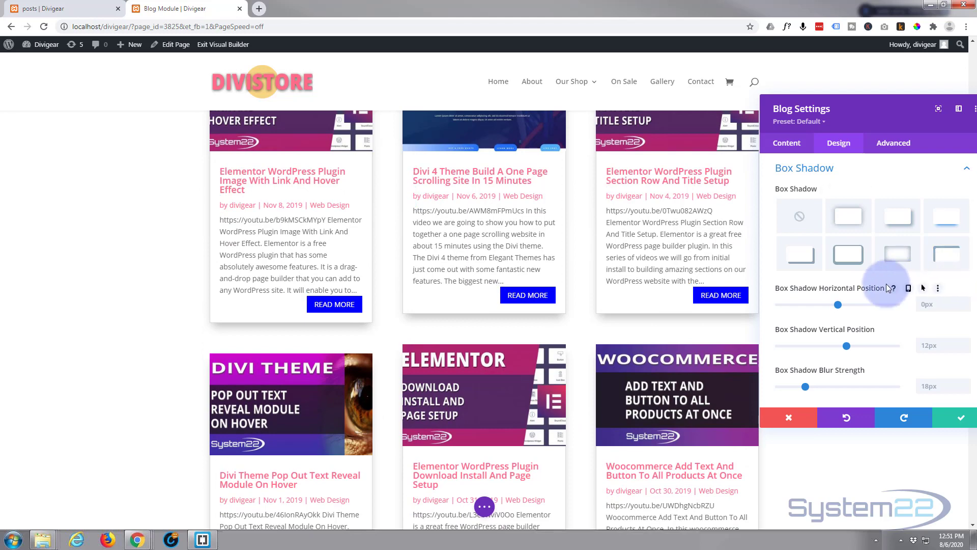
Review the remaining box shadow settings and the module's filter options, from hue through blend mode.
scroll(887, 288, down, 3)
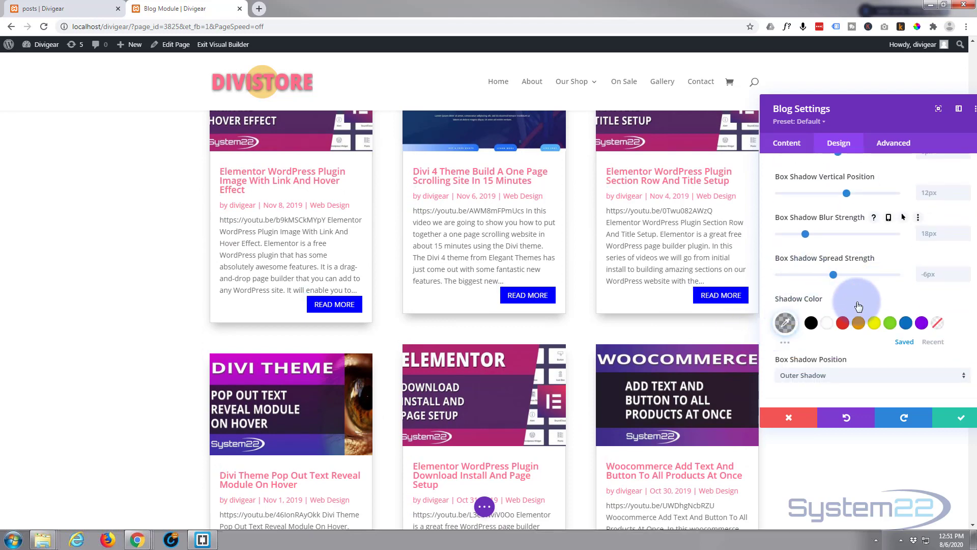
scroll(863, 306, down, 2)
scroll(864, 307, down, 1)
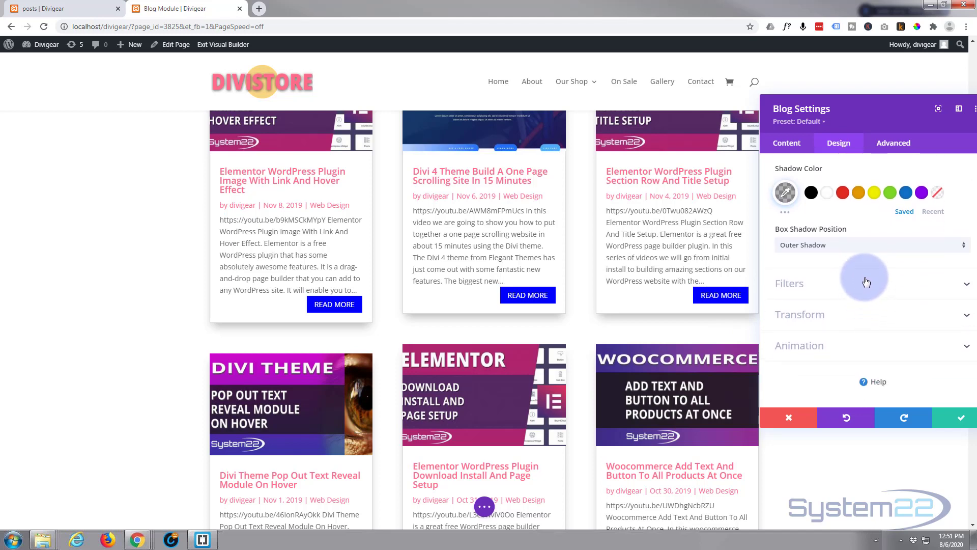
click(866, 283)
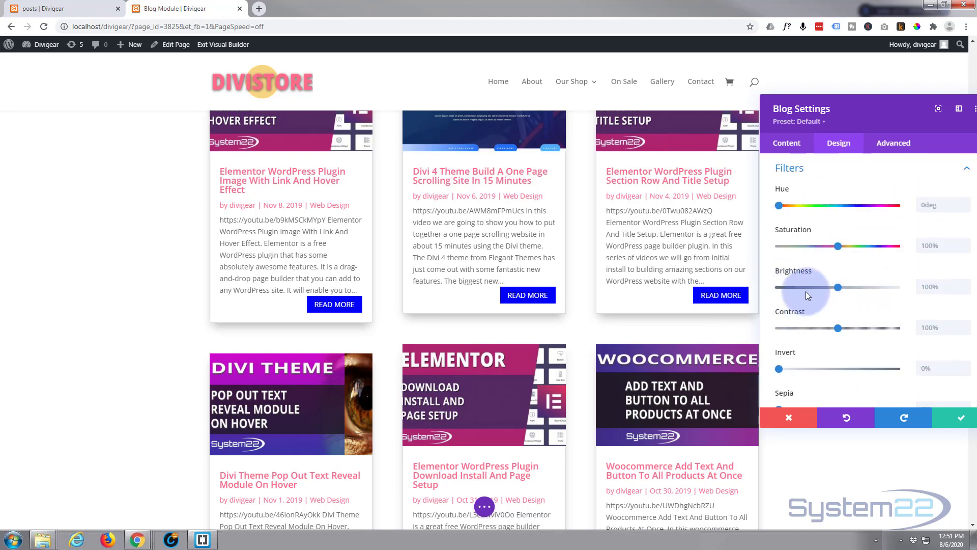
scroll(866, 301, down, 8)
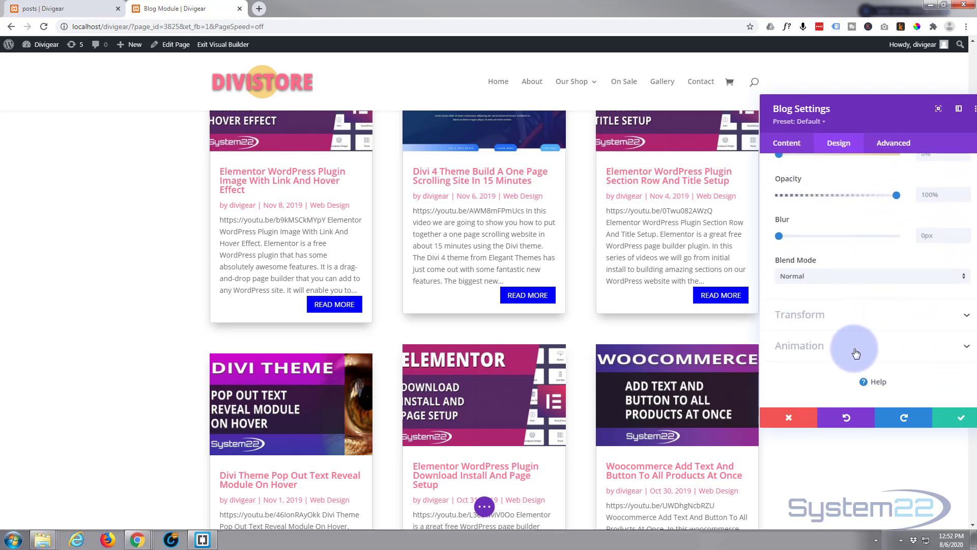
Save the Blog module settings and the page draft, exit the visual builder, and review the post grid on the page.
click(957, 420)
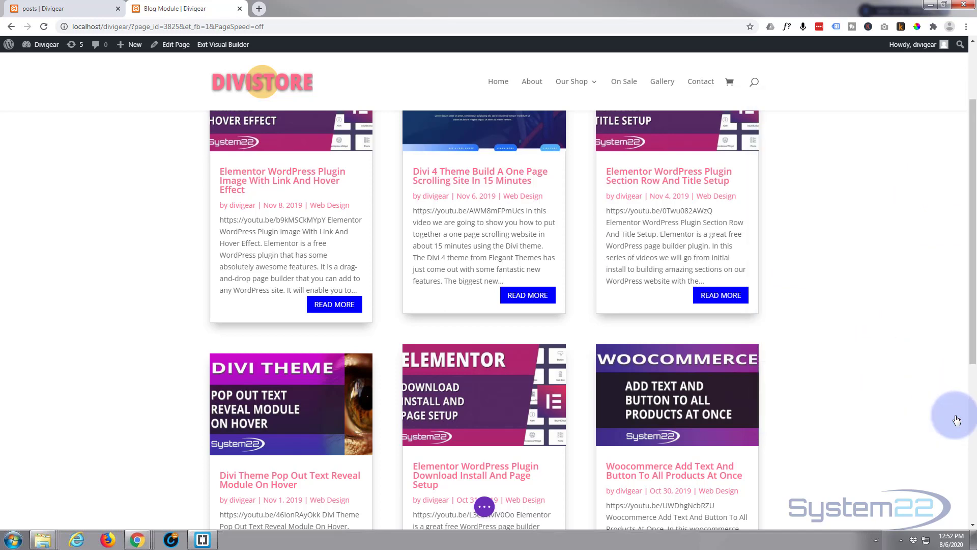
click(484, 507)
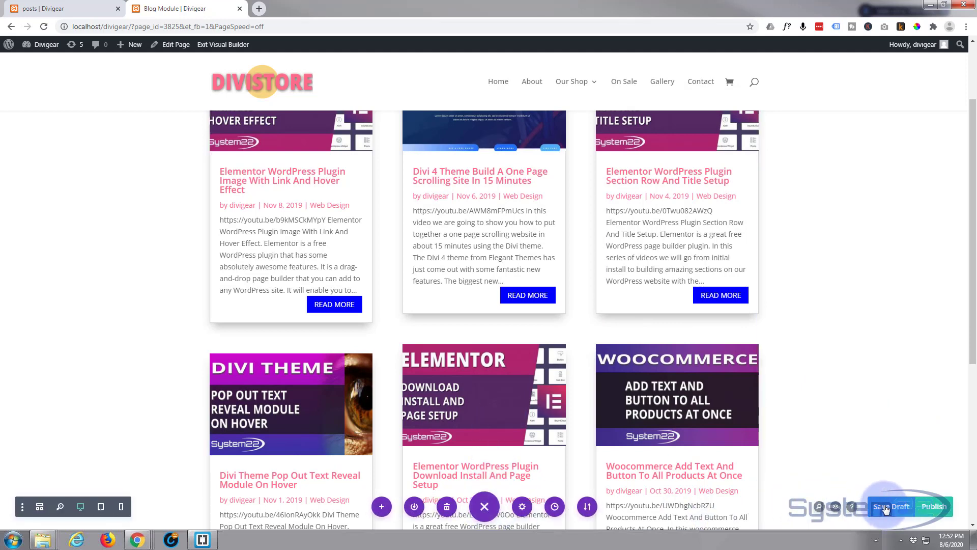
click(230, 45)
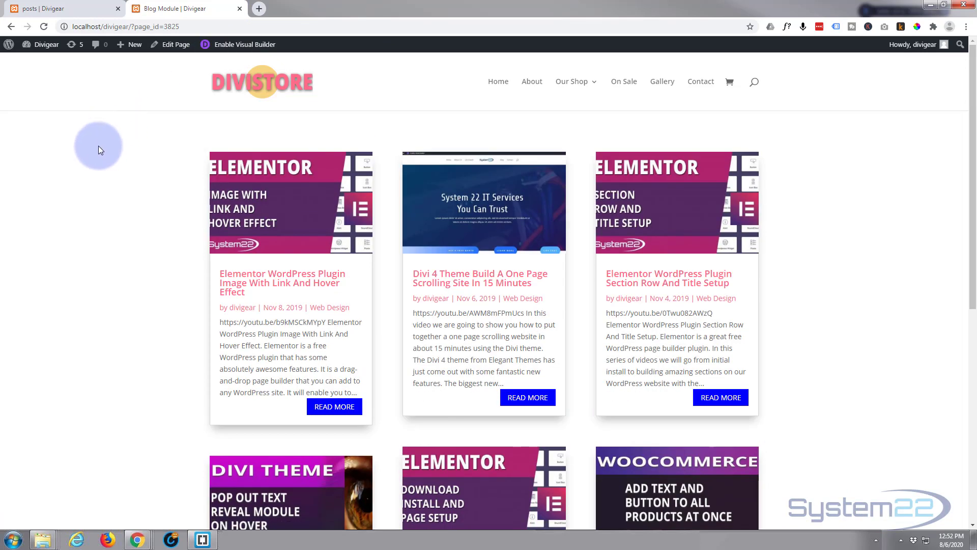
scroll(82, 170, down, 6)
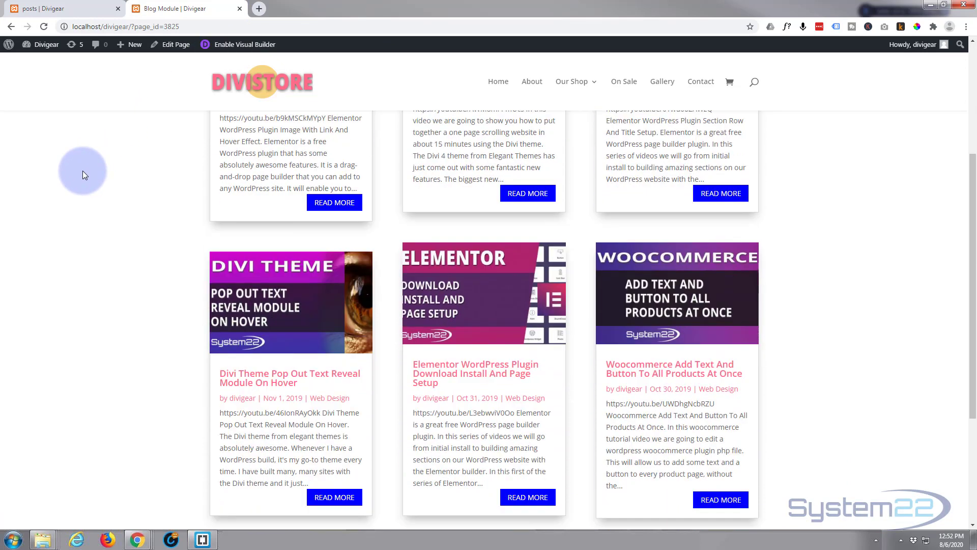
scroll(82, 170, down, 1)
scroll(82, 170, up, 5)
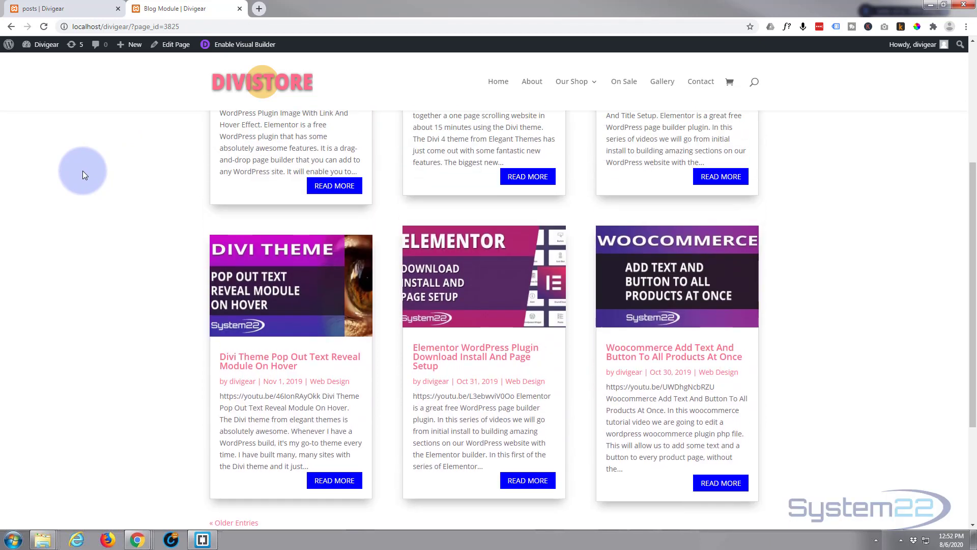
scroll(82, 170, up, 2)
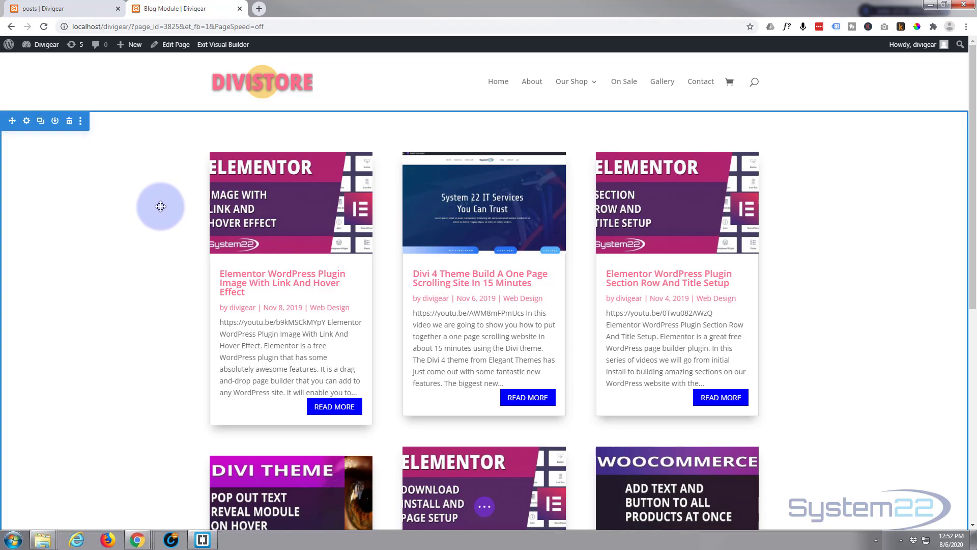
Enable a custom gutter width for the row containing the blog posts, try a value of 1, and set it to 2.
mouse_move(232, 157)
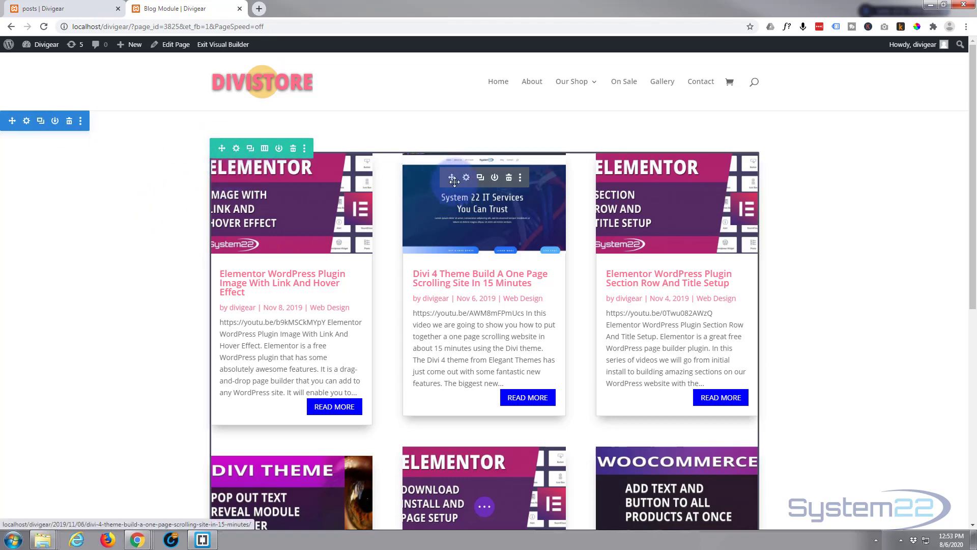
click(236, 150)
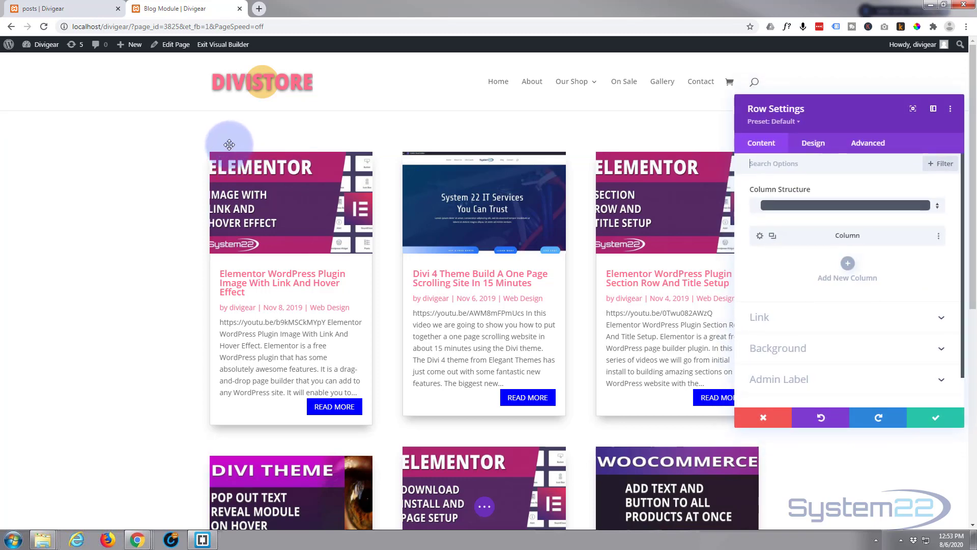
click(819, 148)
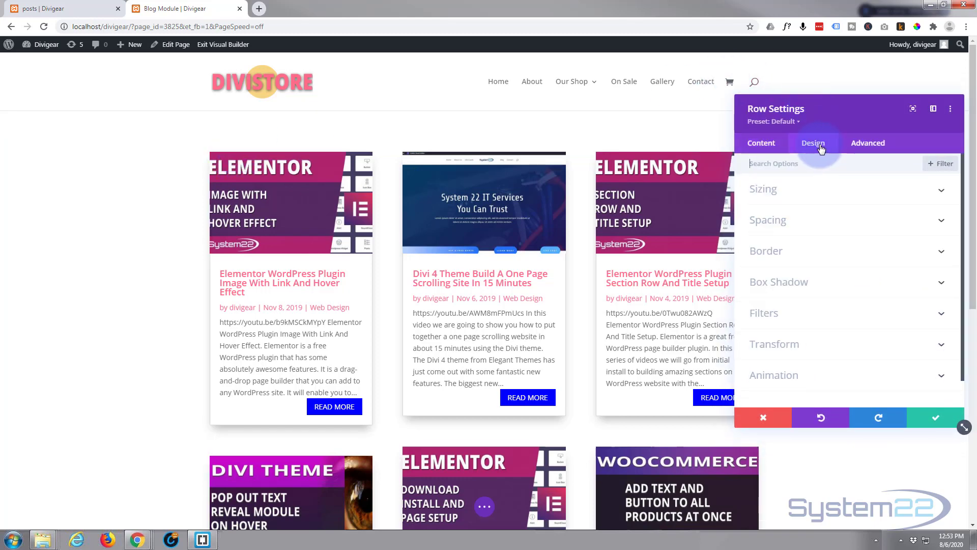
click(860, 192)
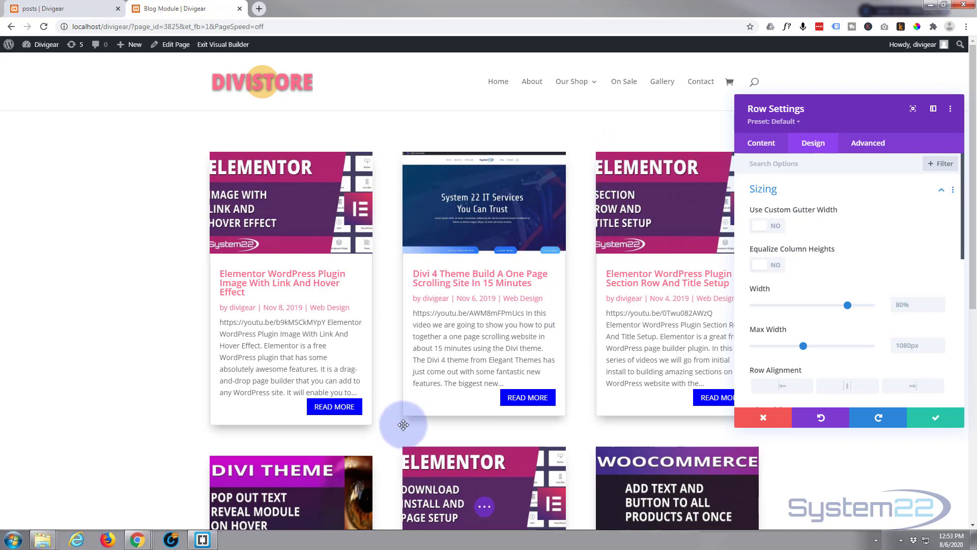
click(784, 232)
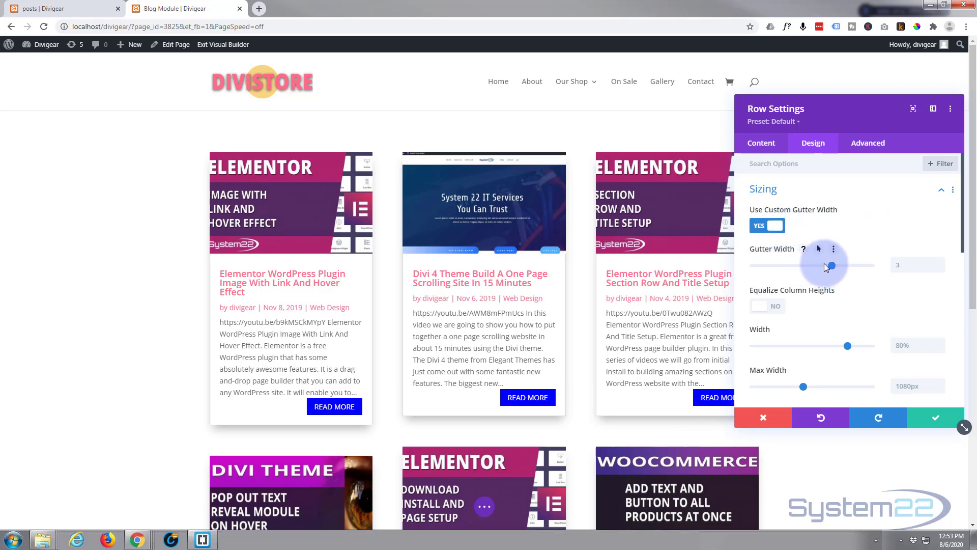
drag(832, 265, 744, 273)
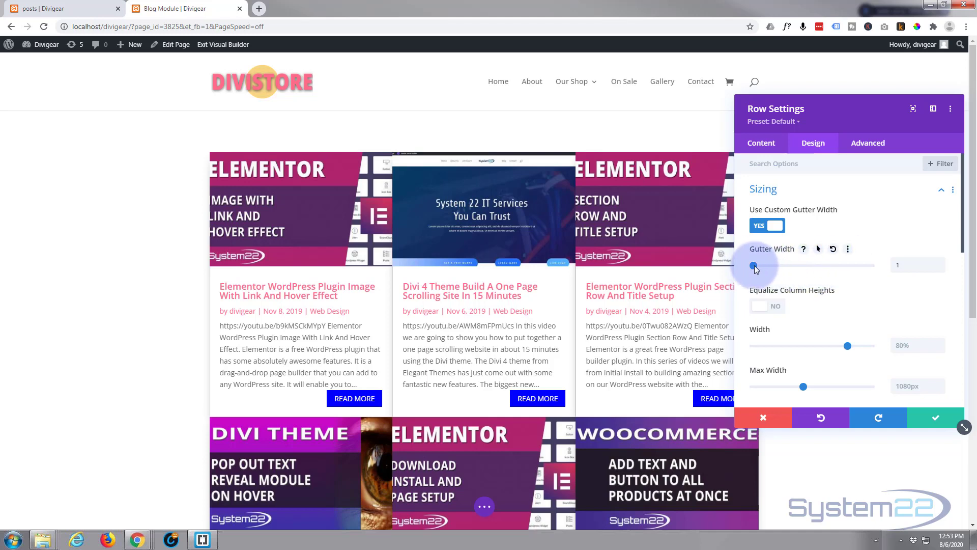
drag(761, 268, 779, 270)
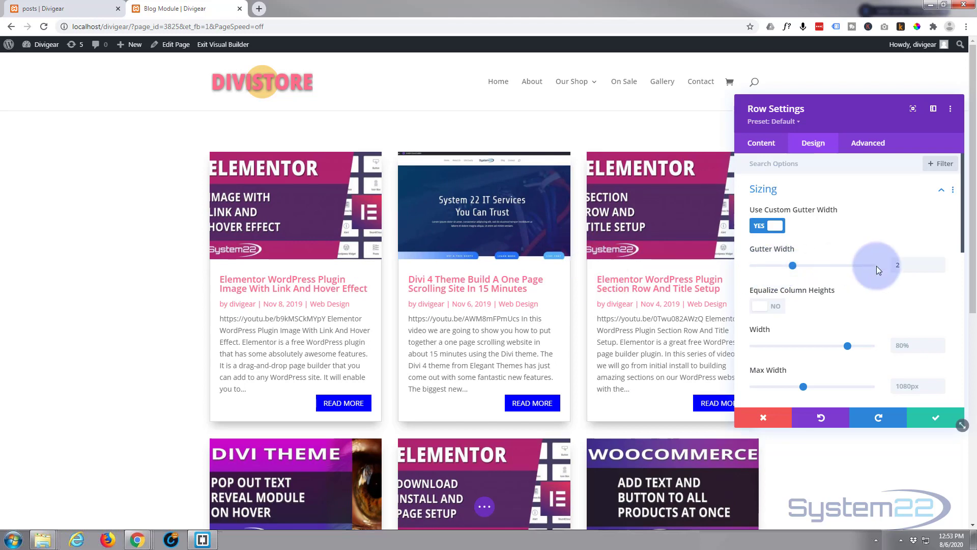
mouse_move(791, 270)
mouse_down()
mouse_move(875, 271)
mouse_move(788, 274)
mouse_up()
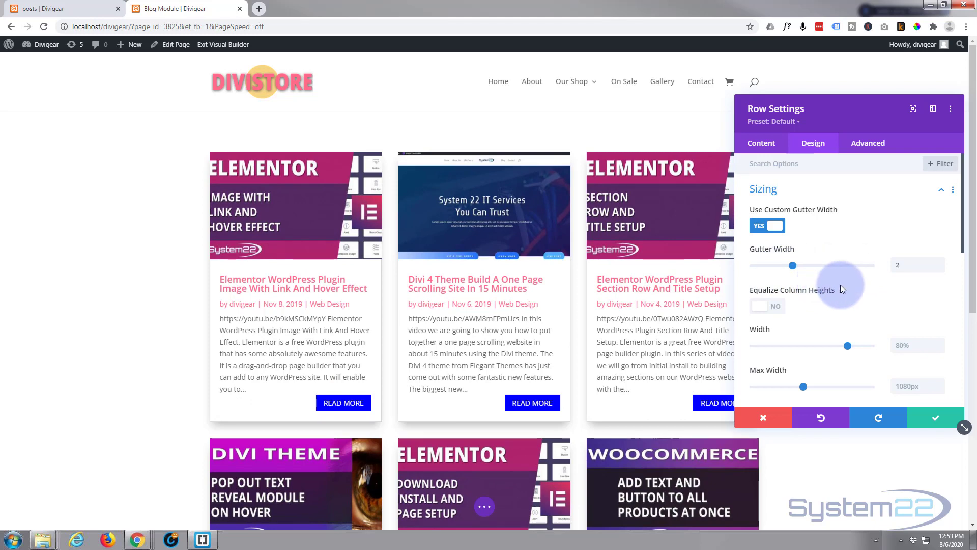
click(931, 417)
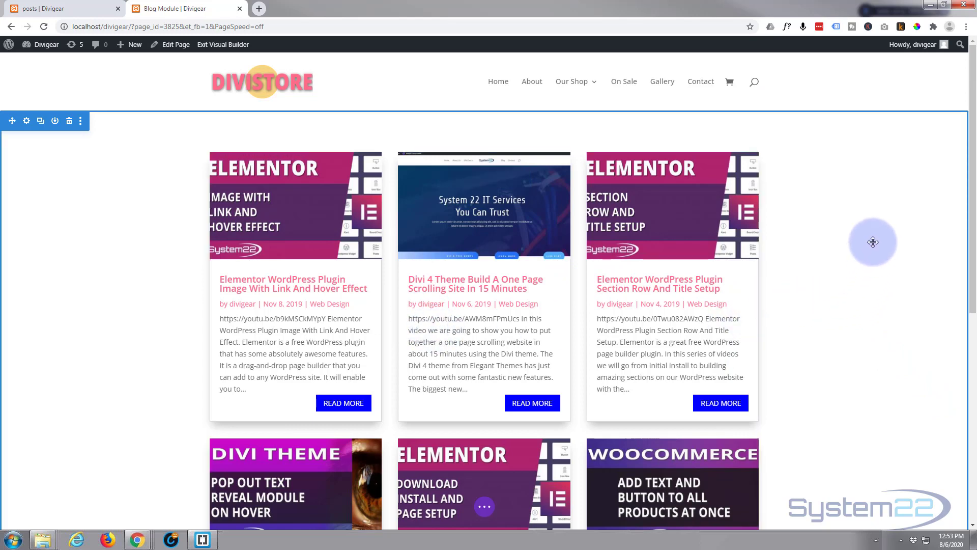
Duplicate the Blog module and set the lower copy's post type to Products.
scroll(874, 242, down, 2)
scroll(874, 242, up, 2)
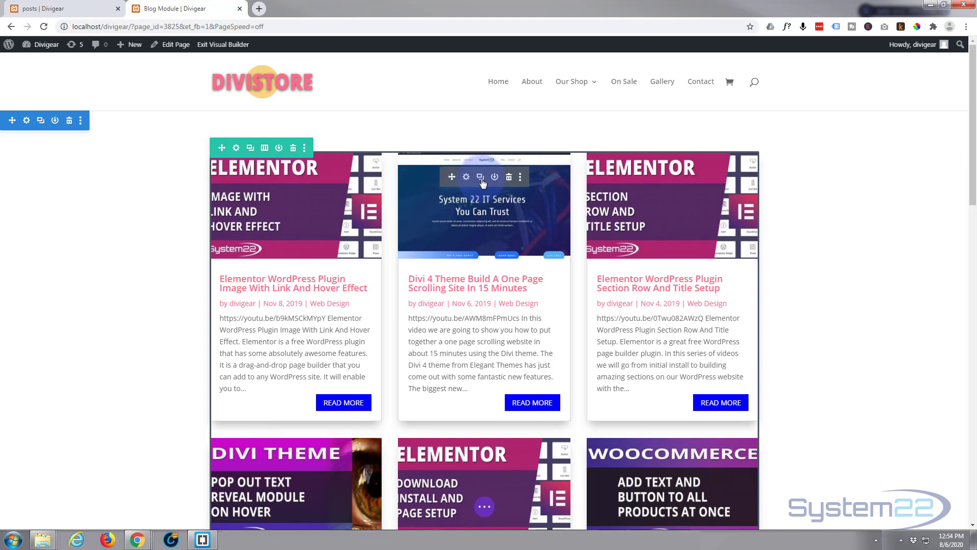
scroll(498, 209, down, 3)
scroll(497, 209, down, 7)
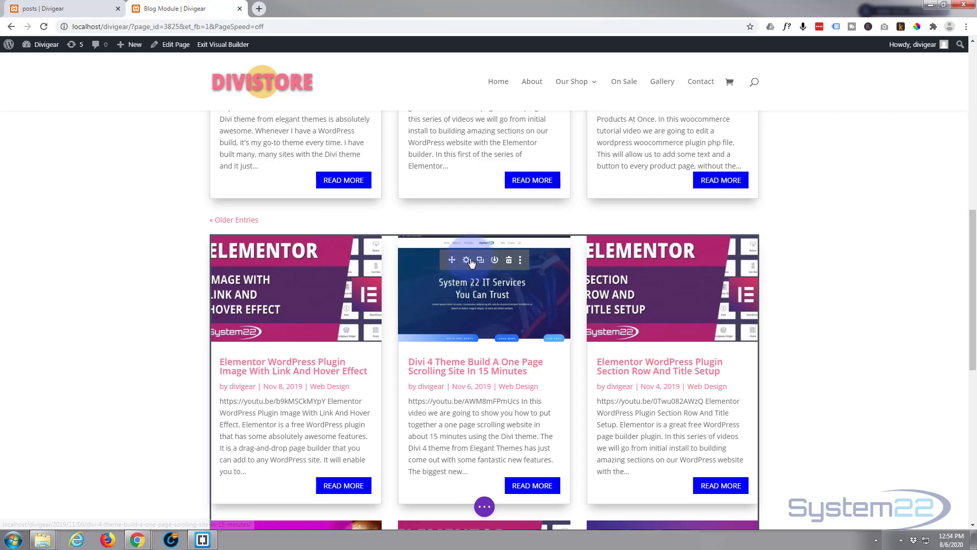
click(467, 260)
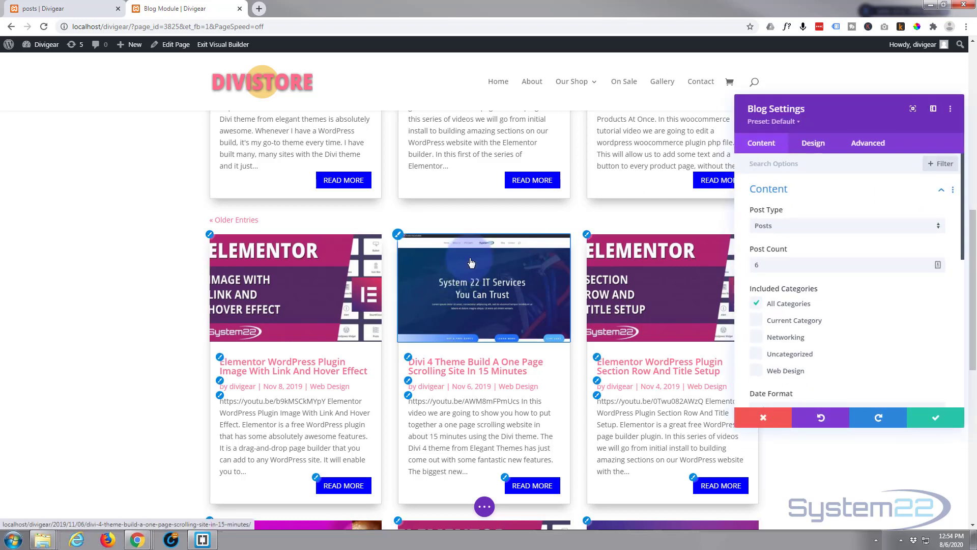
click(835, 226)
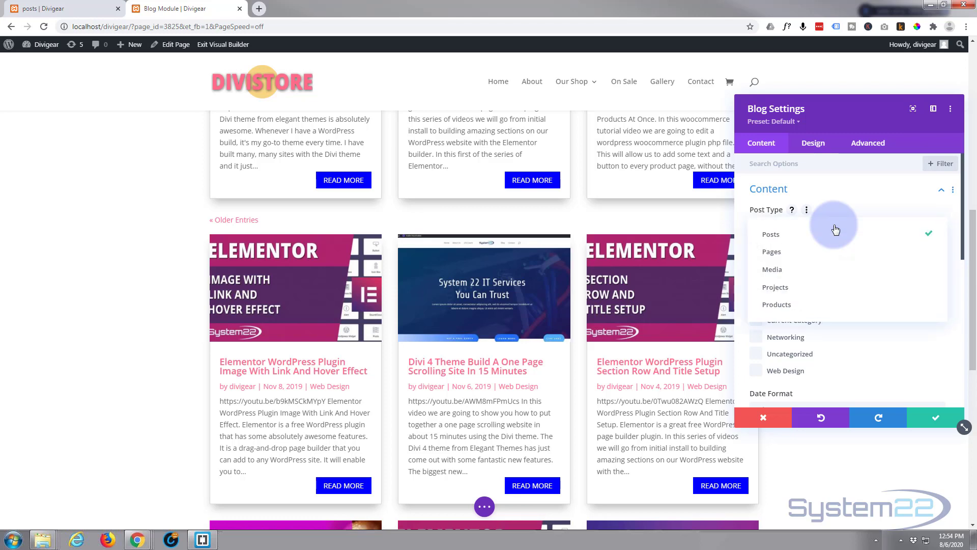
click(821, 304)
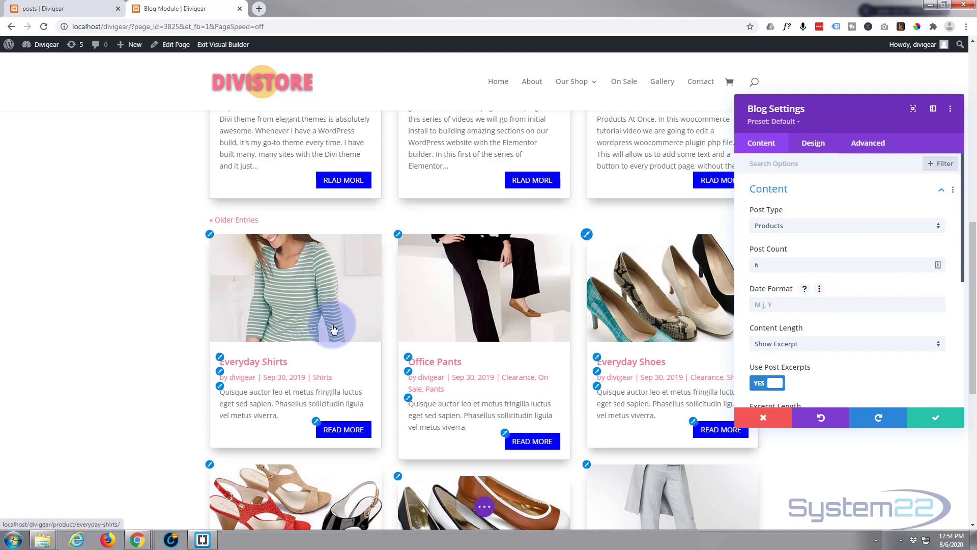
scroll(153, 350, up, 1)
scroll(153, 349, up, 3)
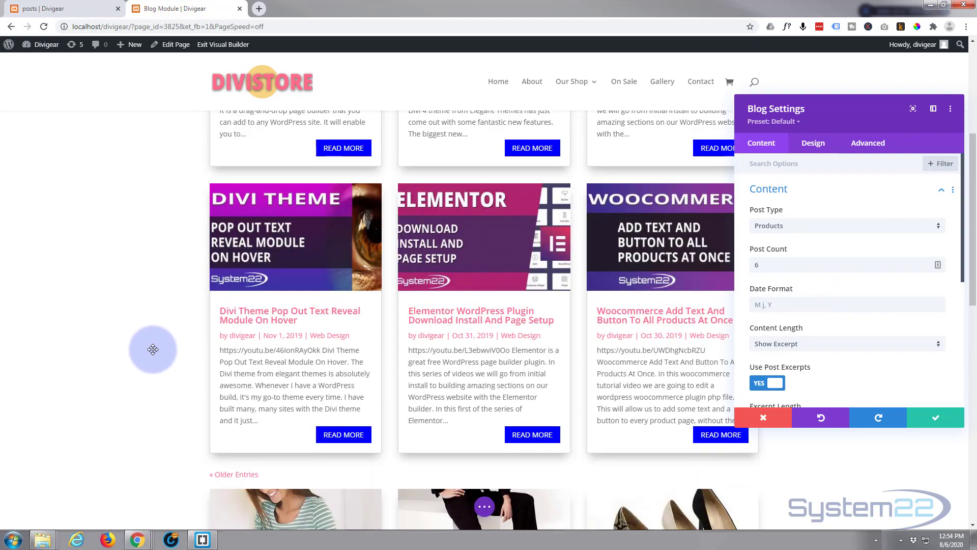
scroll(164, 313, down, 5)
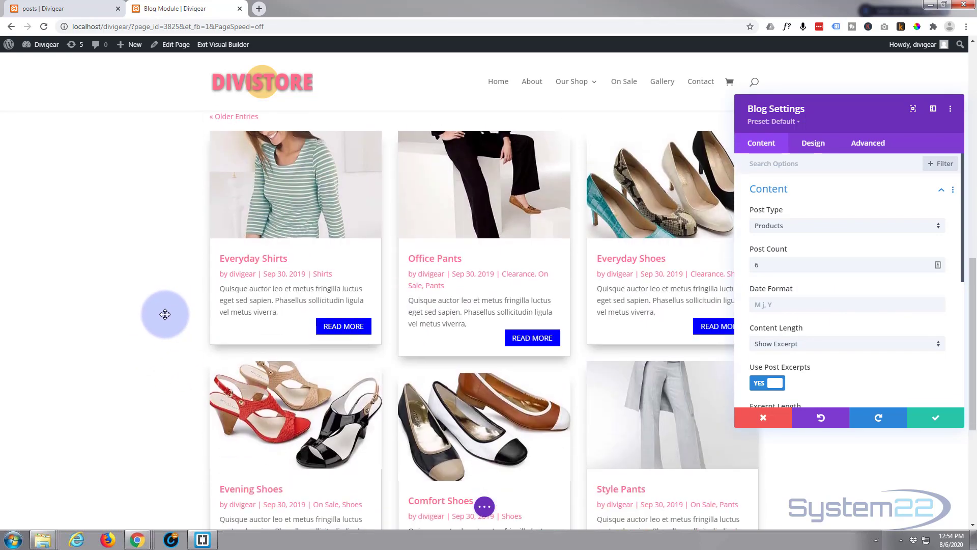
scroll(256, 269, up, 2)
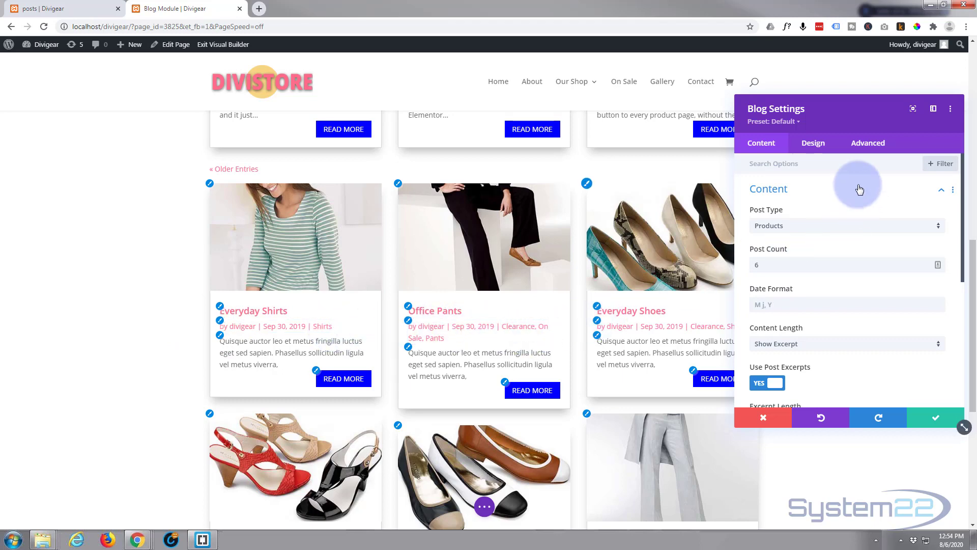
Hide the author and date on the product cards in the duplicated Blog module's elements.
scroll(798, 224, down, 2)
scroll(799, 226, down, 3)
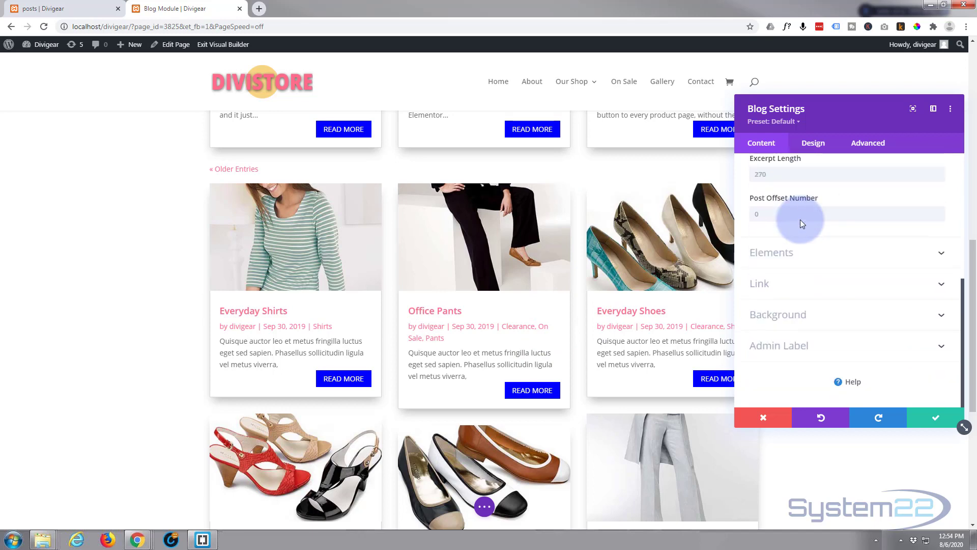
click(859, 253)
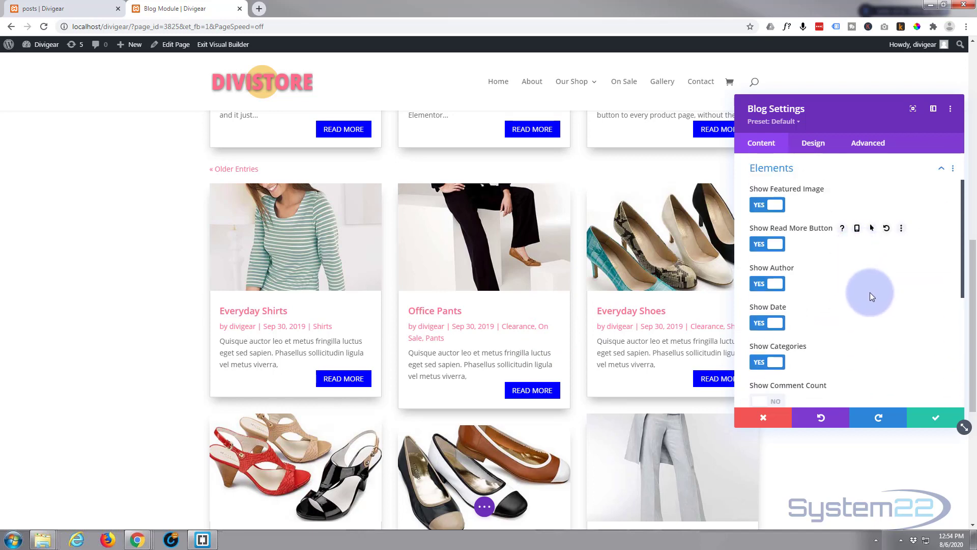
scroll(870, 294, down, 1)
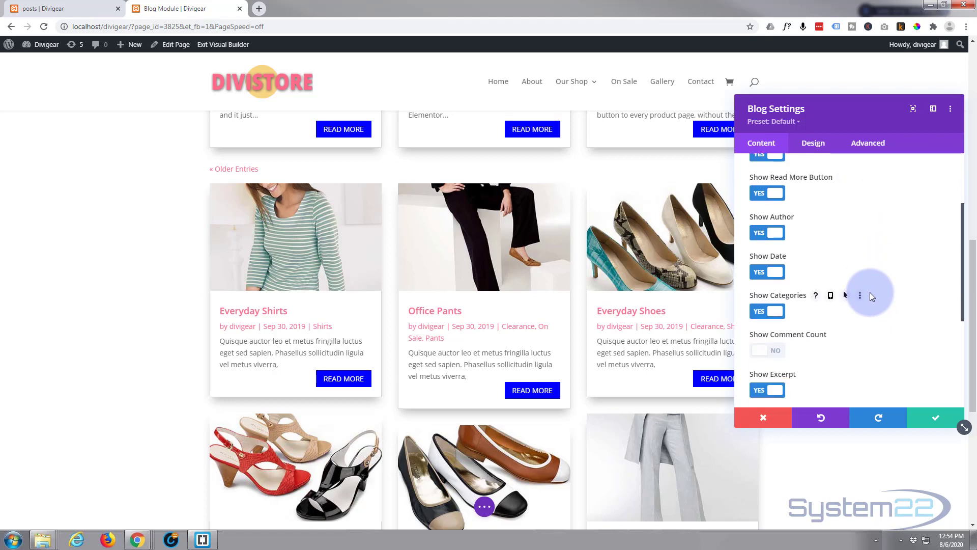
scroll(870, 292, up, 1)
click(760, 284)
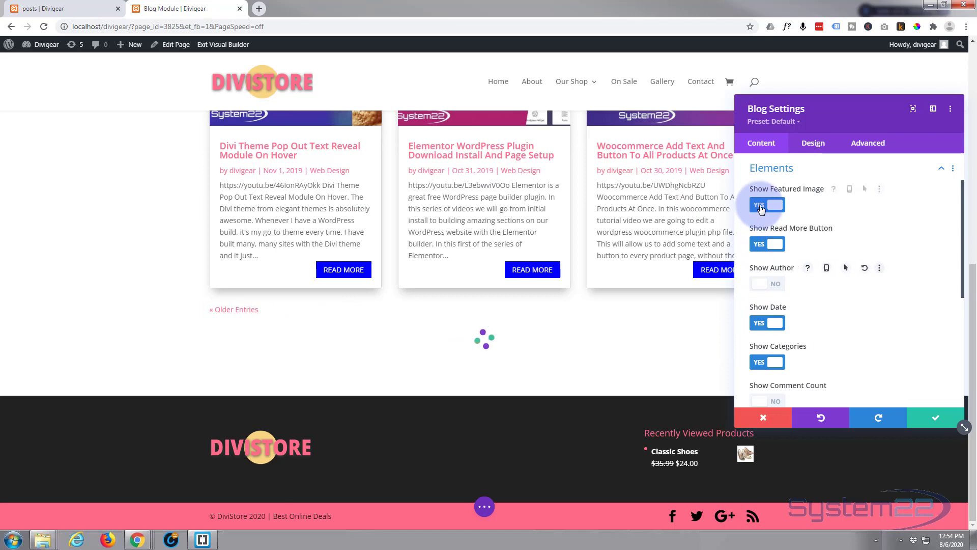
click(774, 325)
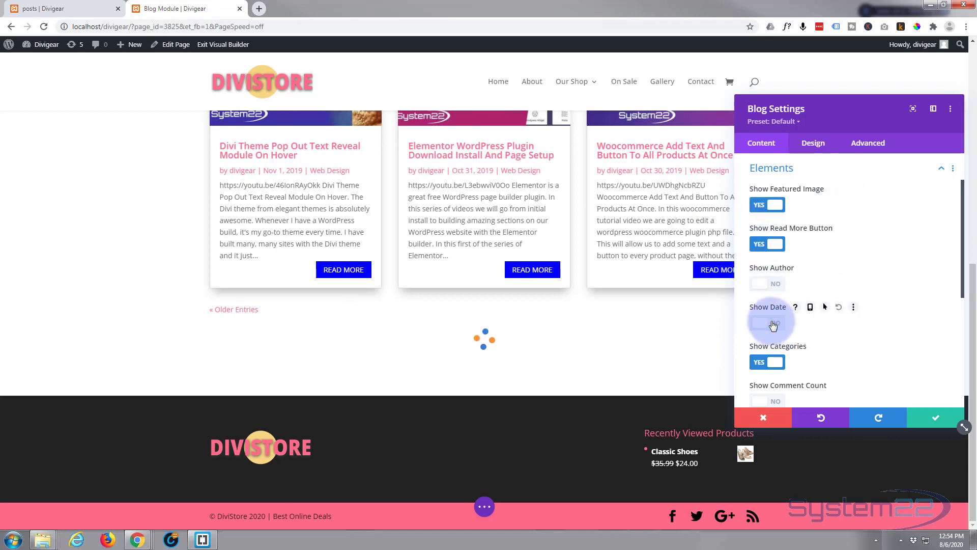
scroll(861, 331, down, 3)
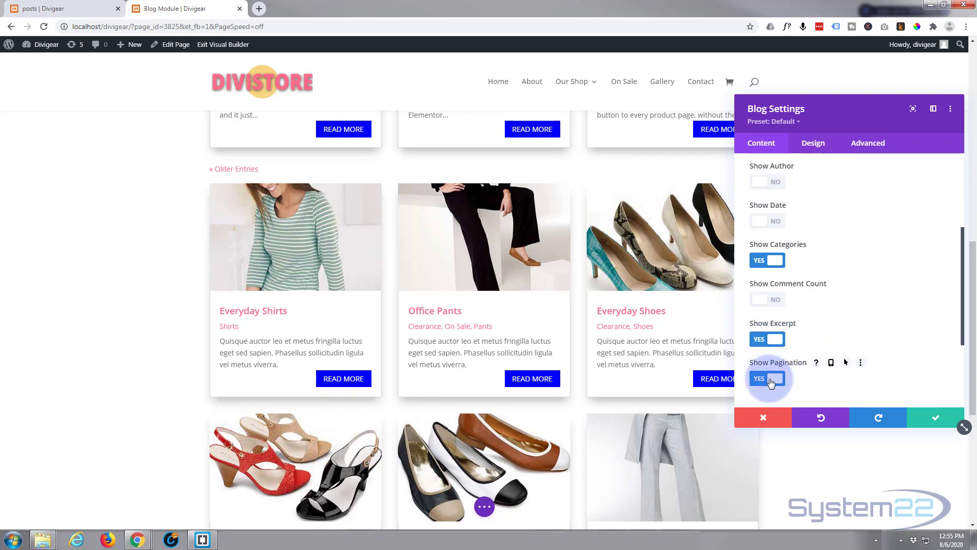
Set the duplicated Blog module's post count to 12 and look over the product grid.
scroll(835, 339, up, 3)
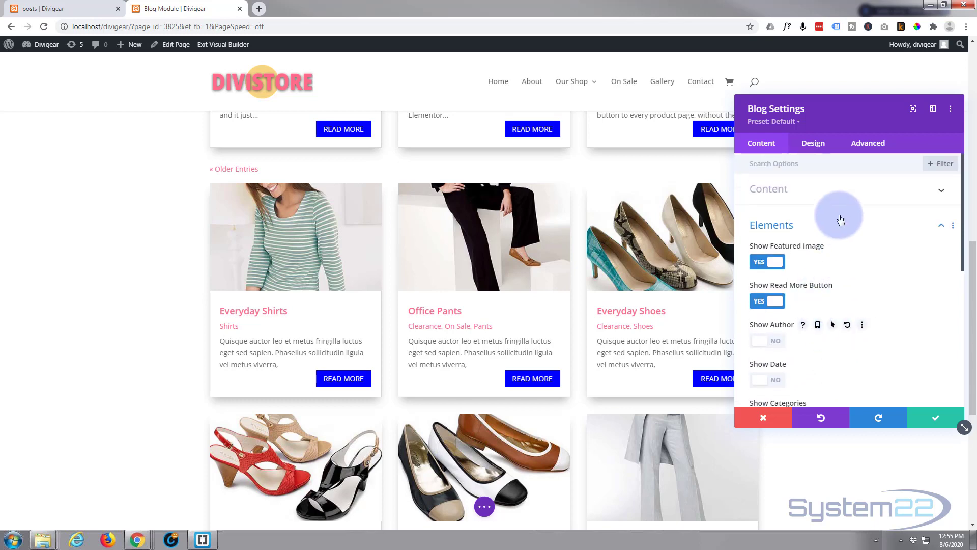
click(846, 189)
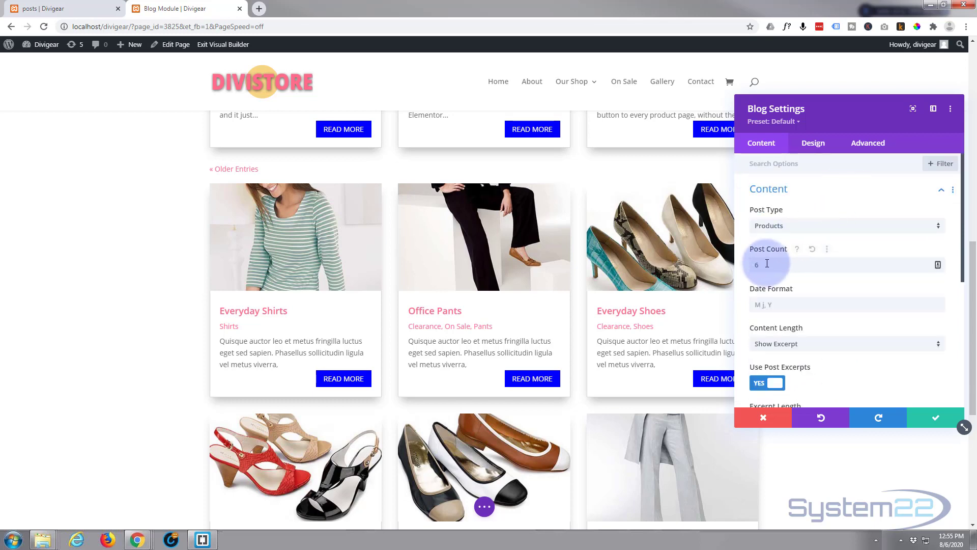
drag(768, 263, 747, 268)
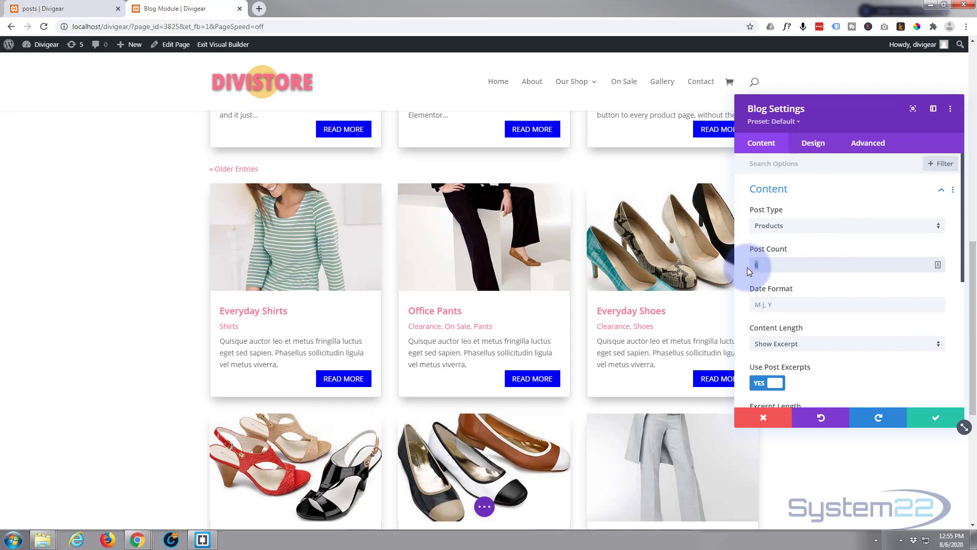
text(12)
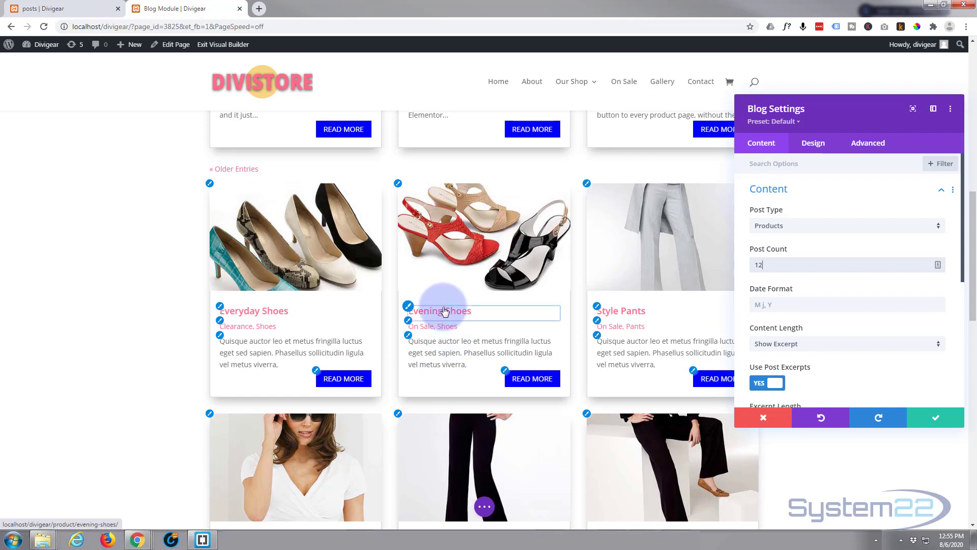
scroll(444, 311, up, 4)
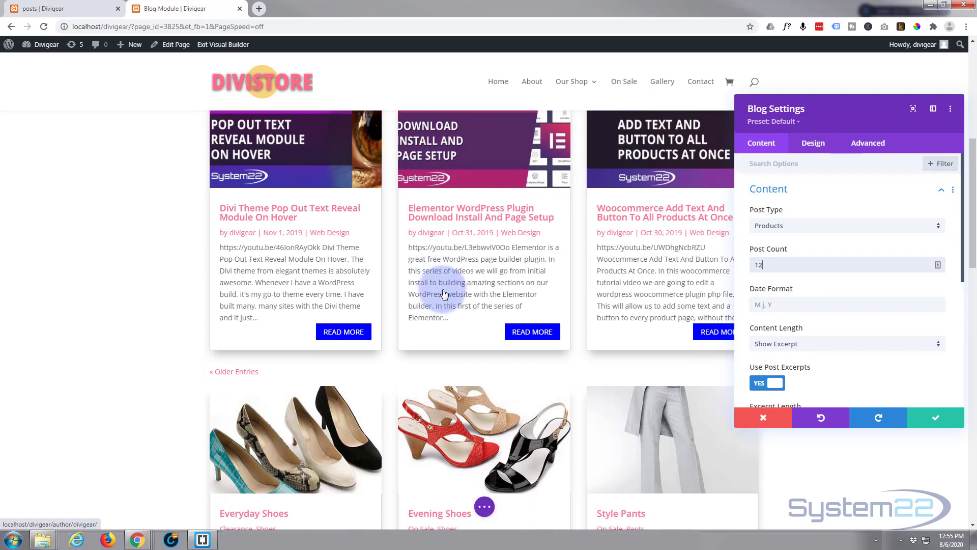
scroll(444, 294, down, 7)
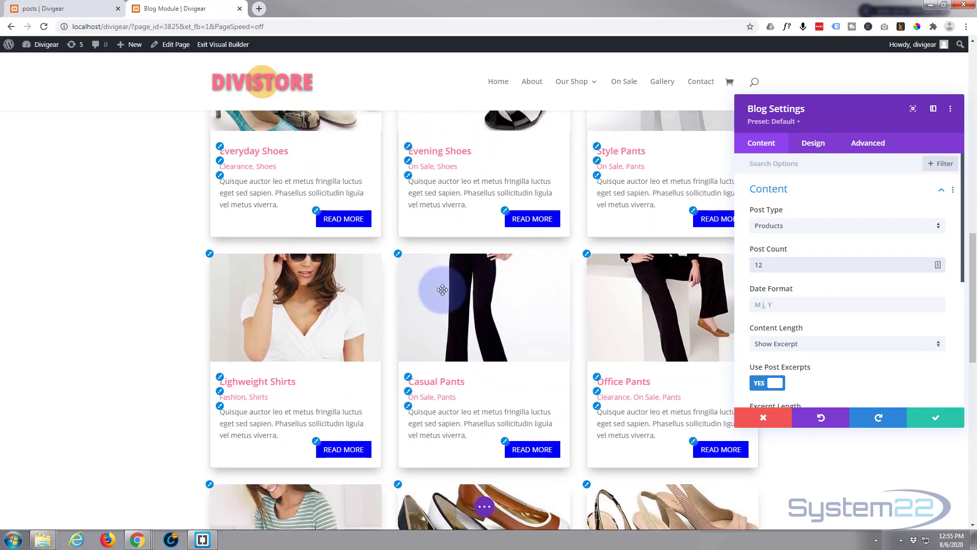
Save the duplicated Blog module's settings and the page, and exit the visual builder to the live page.
scroll(442, 289, down, 9)
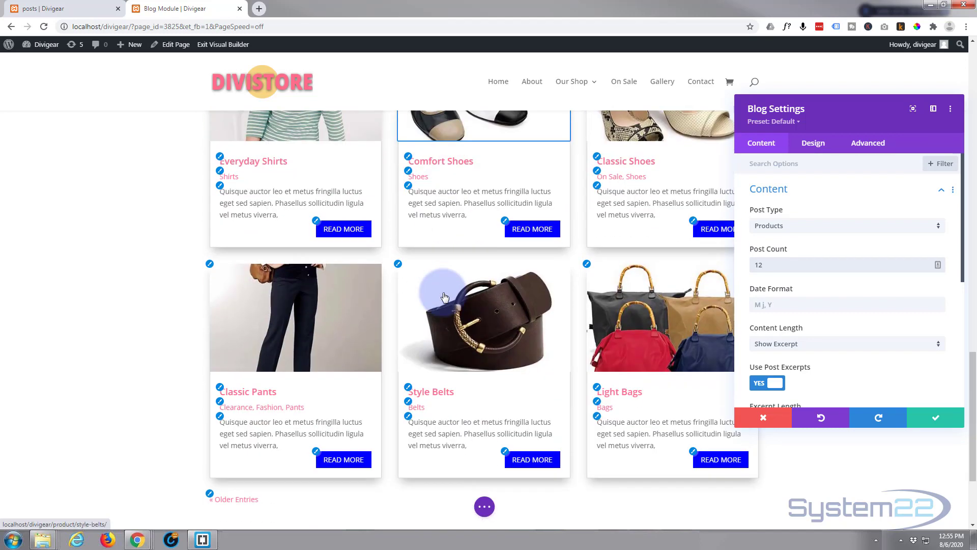
click(931, 419)
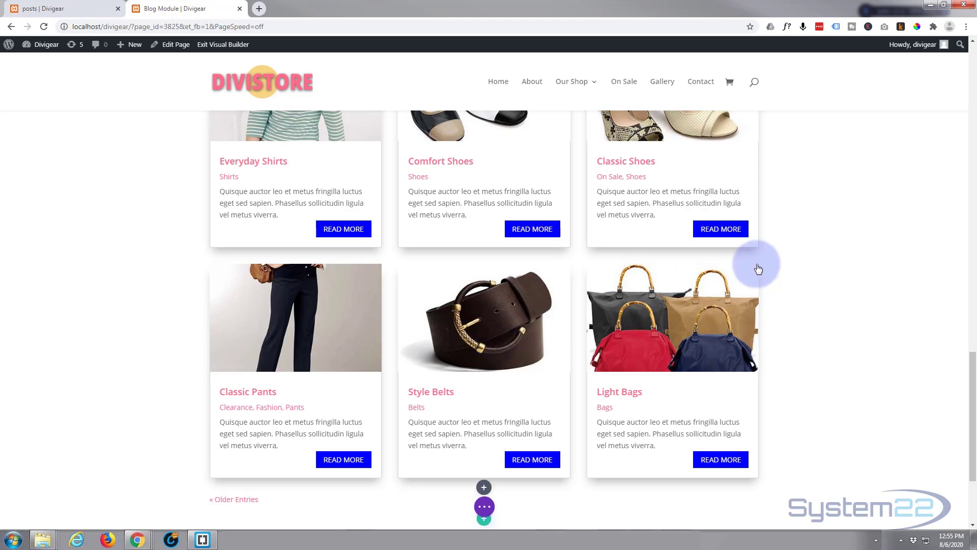
click(484, 507)
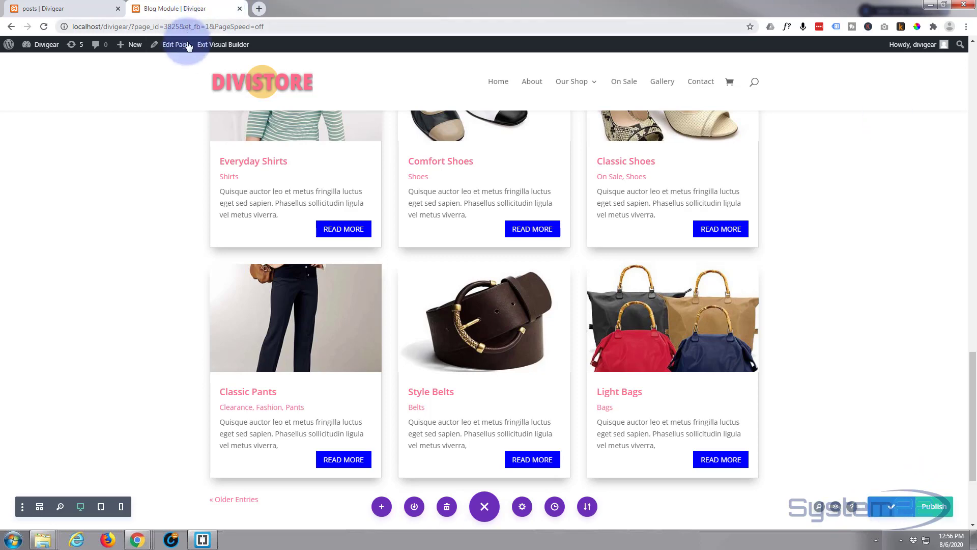
click(208, 46)
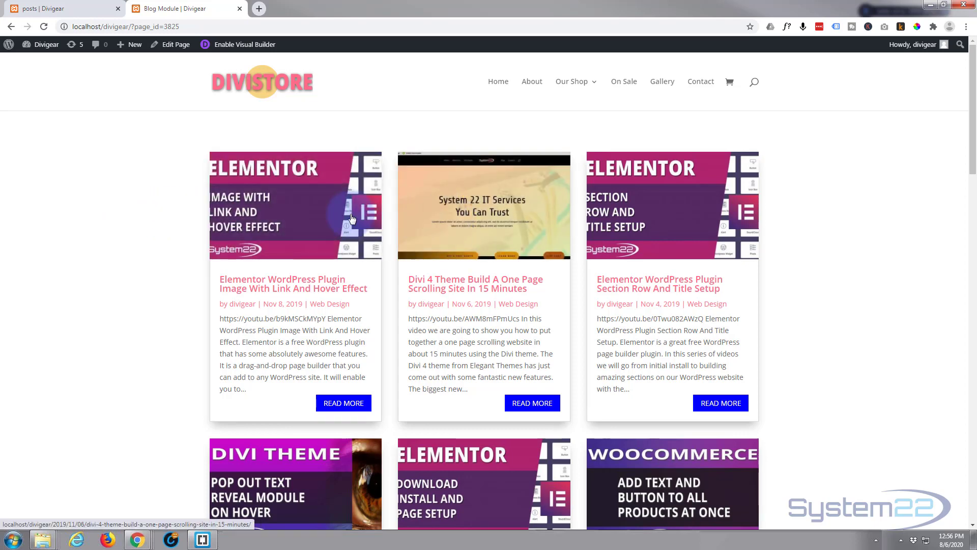
Open the post "Elementor WordPress Plugin Image With Link And Hover Effect" in a new tab, look through it, and close it.
middle_click(298, 217)
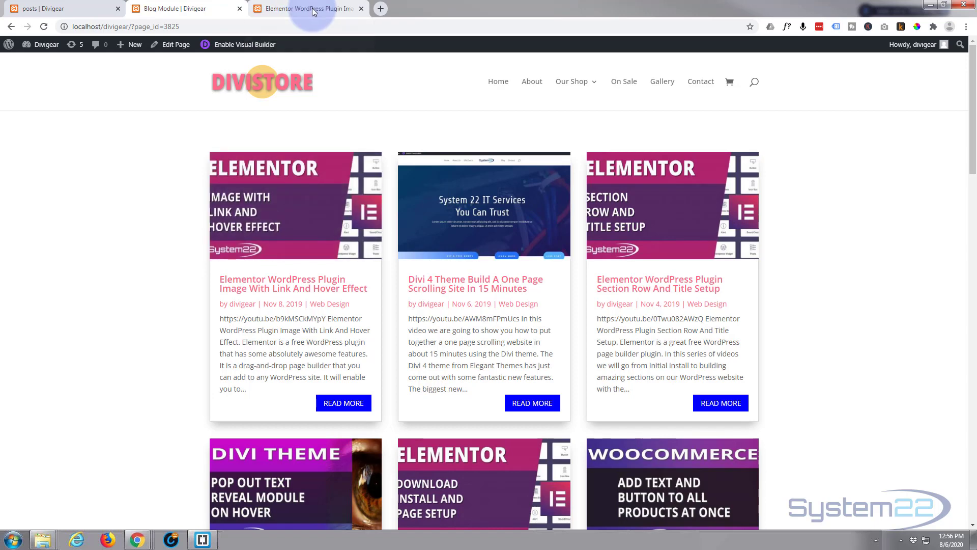
click(312, 8)
scroll(119, 218, down, 8)
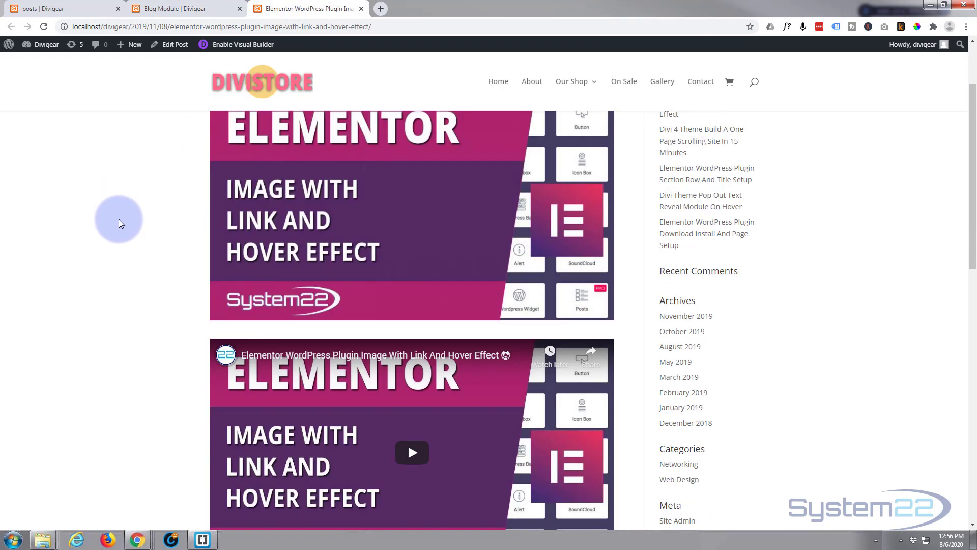
scroll(124, 222, up, 2)
scroll(124, 219, down, 9)
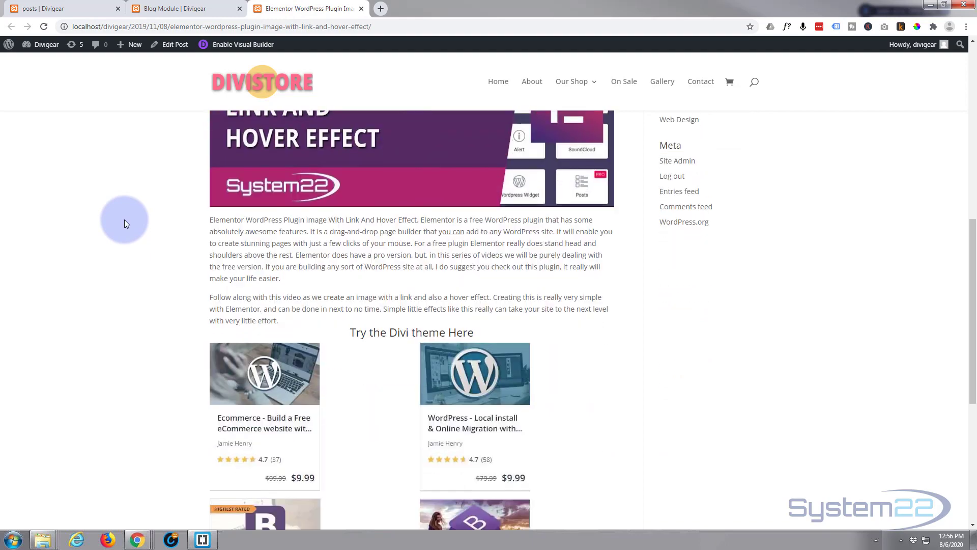
click(361, 9)
Open the Evening Shoes product from the lower grid in a new tab and look at its product page.
scroll(295, 325, down, 5)
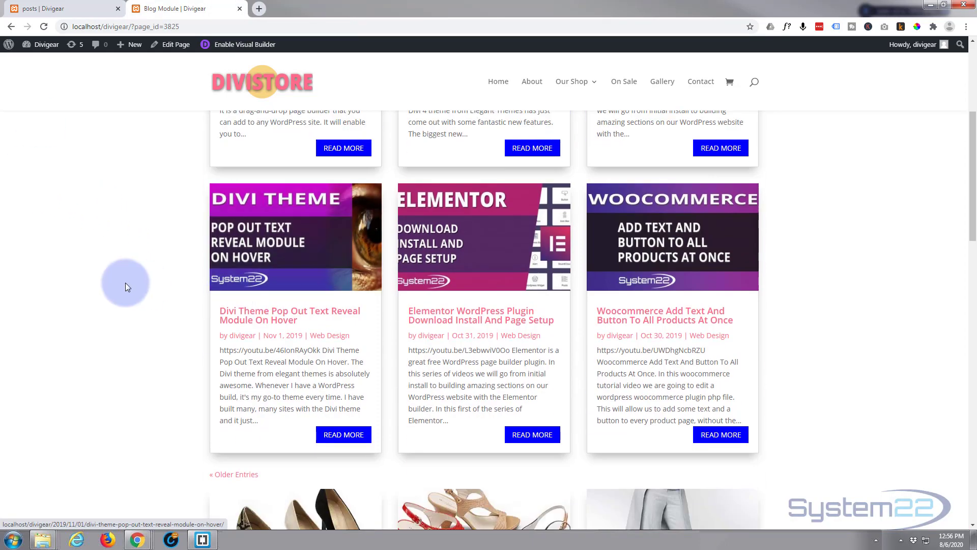
scroll(125, 283, down, 7)
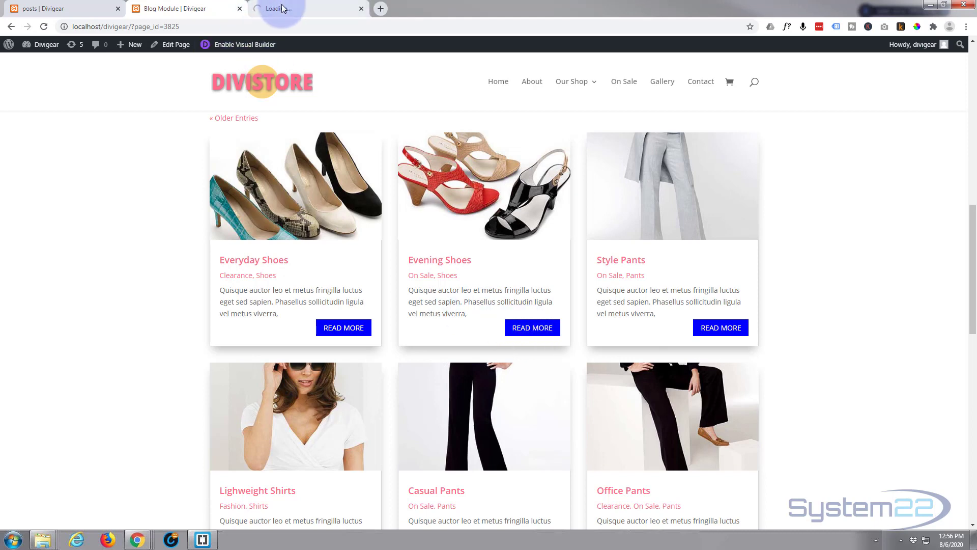
click(284, 8)
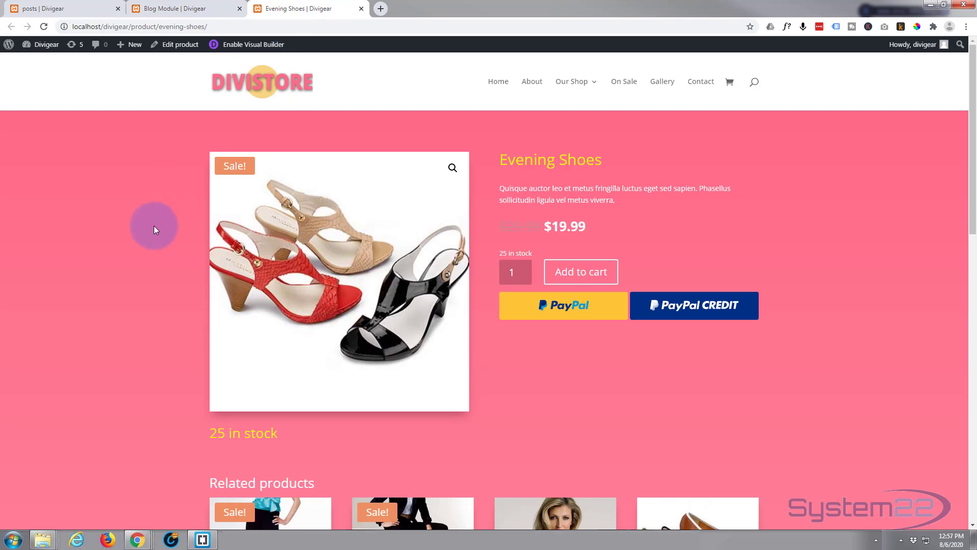
scroll(154, 225, down, 2)
scroll(154, 225, up, 2)
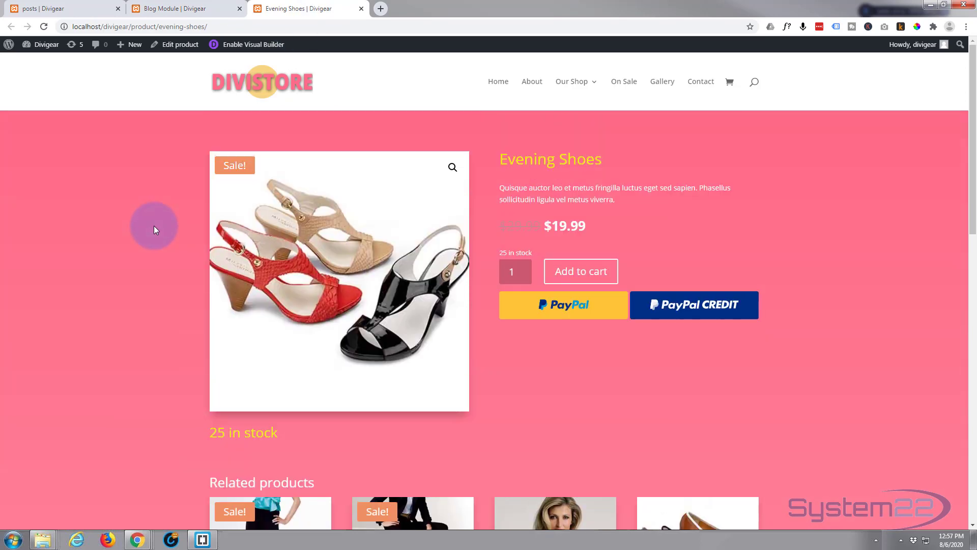
Return to the Blog Module page and look over the product and blog post grids.
click(176, 9)
scroll(96, 305, up, 7)
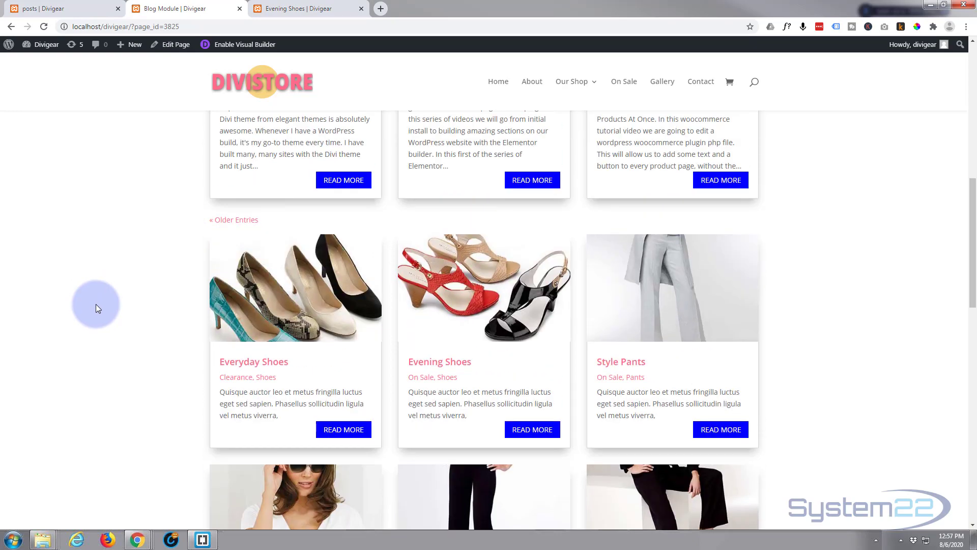
scroll(97, 312, up, 5)
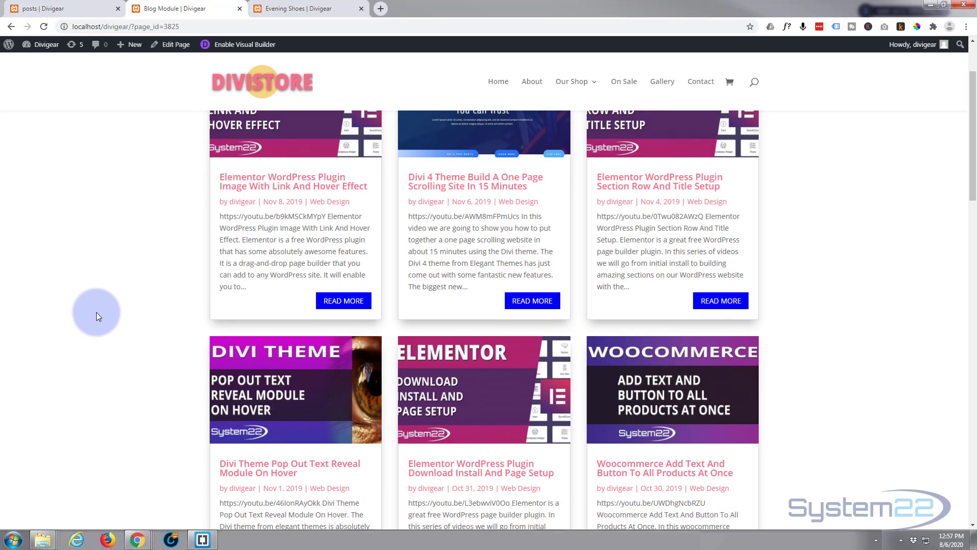
scroll(96, 313, down, 2)
scroll(96, 313, up, 2)
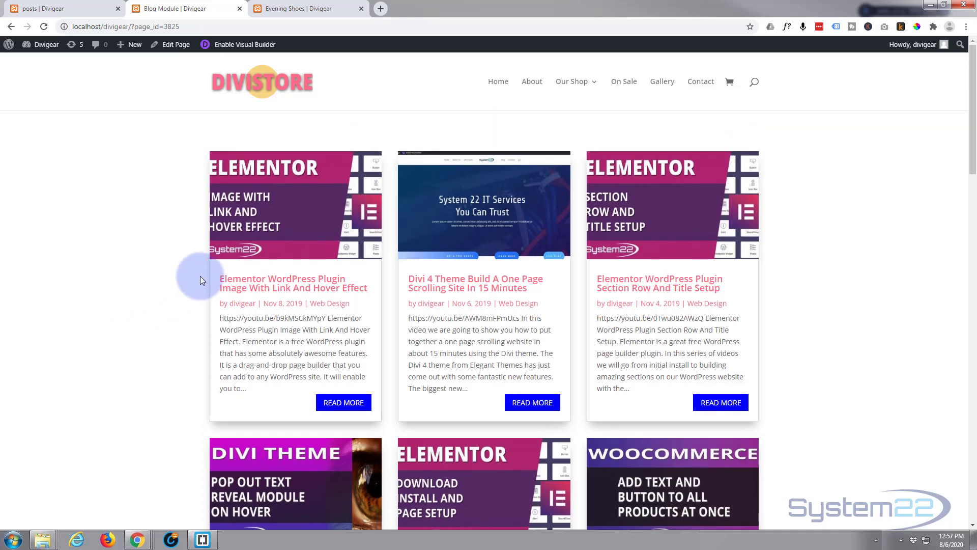